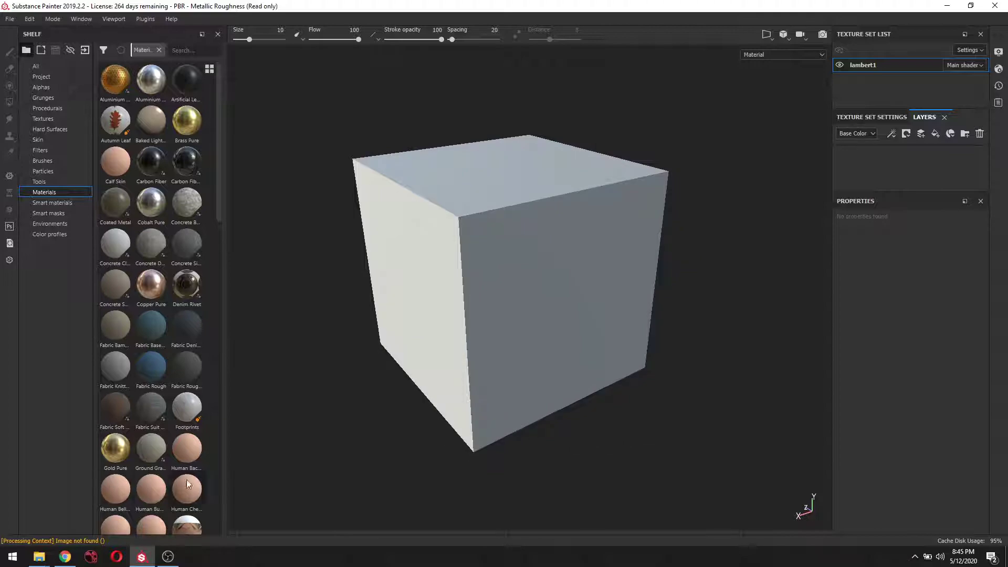
Bring Texture_ColorCrate.png and Texture_Normal.png from the assets folder in File Explorer into the shelf for import
{"action": "mouse_move", "coordinate": [39, 557]}
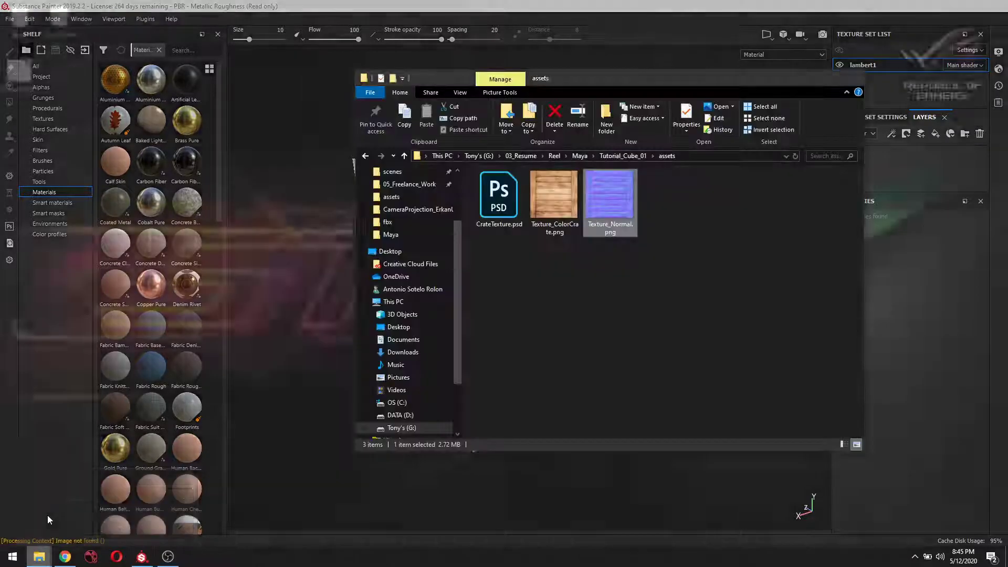
{"action": "left_click", "coordinate": [48, 516]}
{"action": "left_click", "coordinate": [673, 250]}
{"action": "left_click_drag", "start_coordinate": [648, 83], "coordinate": [767, 106]}
{"action": "left_click_drag", "start_coordinate": [814, 197], "coordinate": [672, 280]}
{"action": "mouse_move", "coordinate": [676, 219]}
{"action": "left_mouse_down"}
{"action": "mouse_move", "coordinate": [645, 176]}
{"action": "mouse_move", "coordinate": [221, 332]}
{"action": "mouse_move", "coordinate": [175, 256]}
{"action": "mouse_move", "coordinate": [170, 219]}
{"action": "mouse_move", "coordinate": [171, 263]}
{"action": "mouse_move", "coordinate": [198, 217]}
{"action": "mouse_move", "coordinate": [181, 314]}
{"action": "left_mouse_up"}
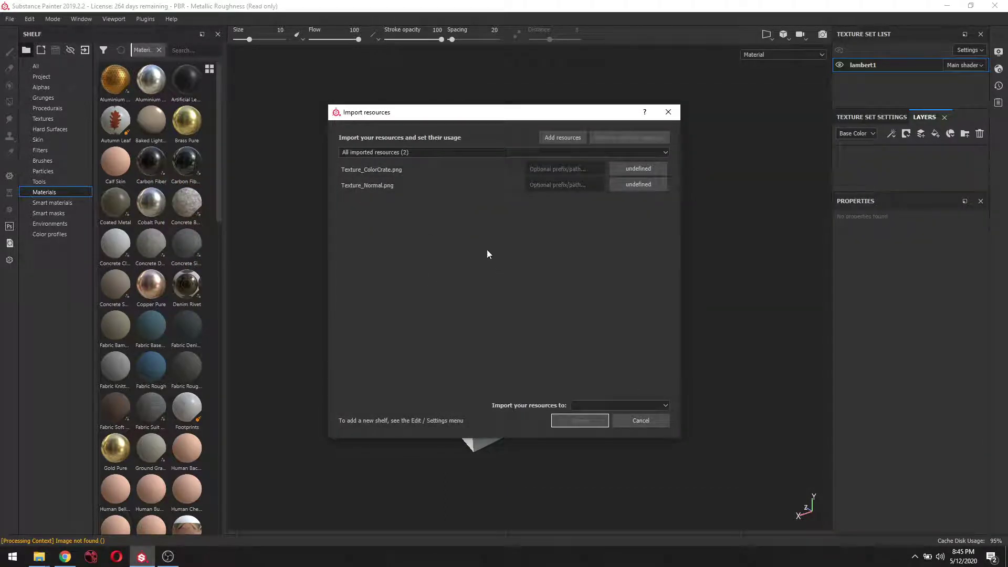
Set the usage of both Texture_ColorCrate.png and Texture_Normal.png to texture
{"action": "left_click", "coordinate": [417, 168]}
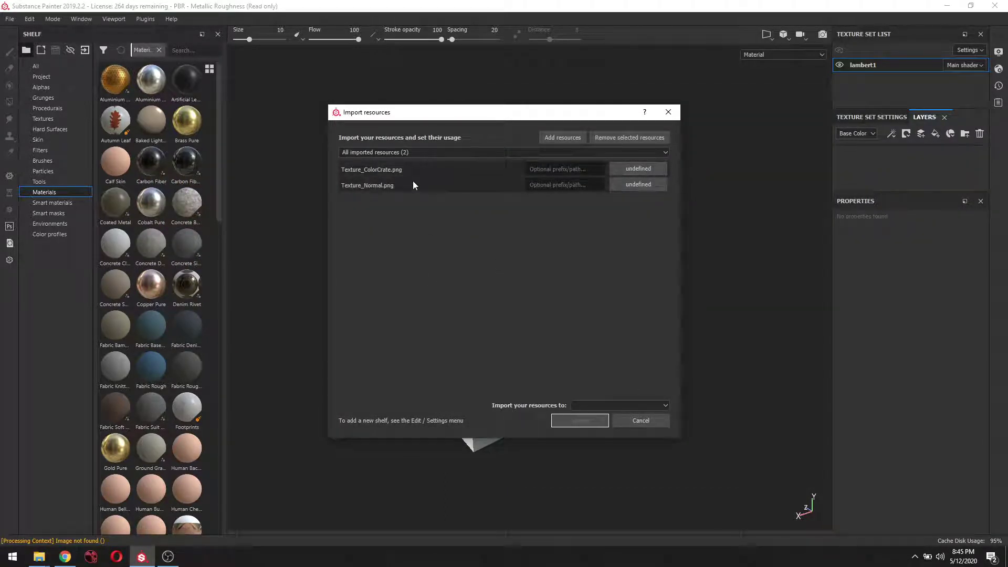
{"action": "left_click", "coordinate": [651, 168]}
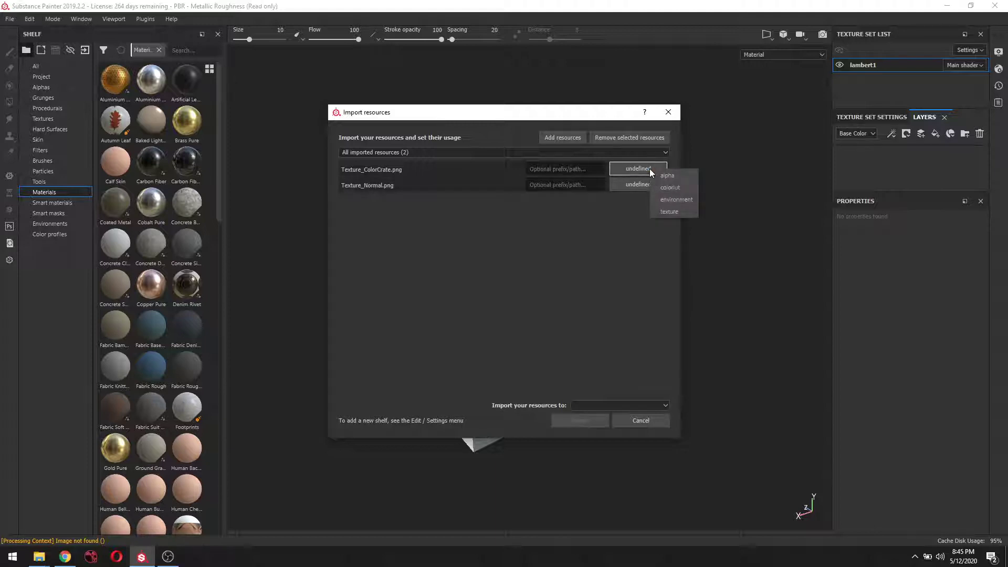
{"action": "left_click", "coordinate": [673, 211]}
{"action": "left_click", "coordinate": [629, 244]}
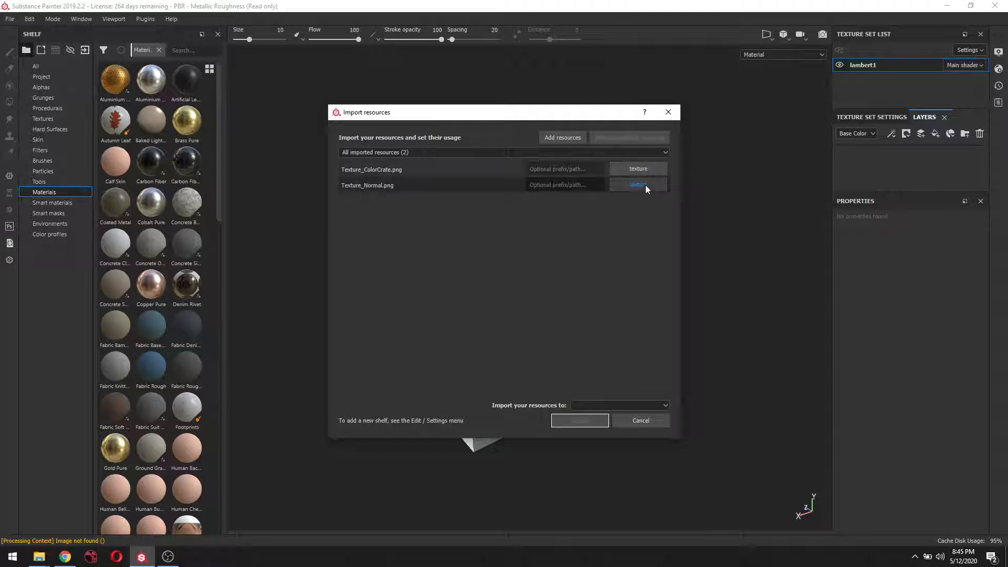
{"action": "left_click", "coordinate": [646, 185]}
{"action": "left_click", "coordinate": [626, 245]}
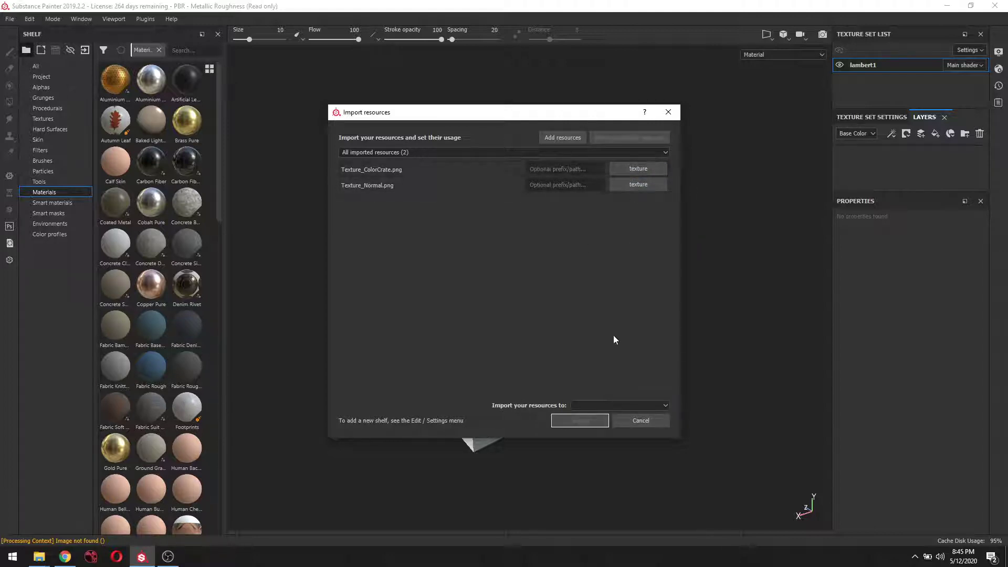
Import the two crate textures into the current session
{"action": "left_click", "coordinate": [656, 405]}
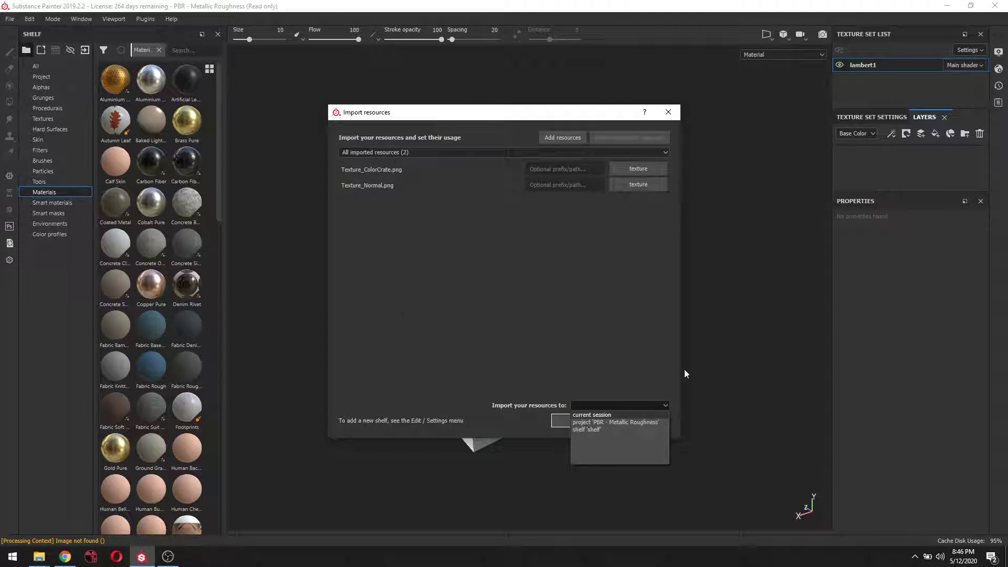
{"action": "left_click", "coordinate": [597, 415]}
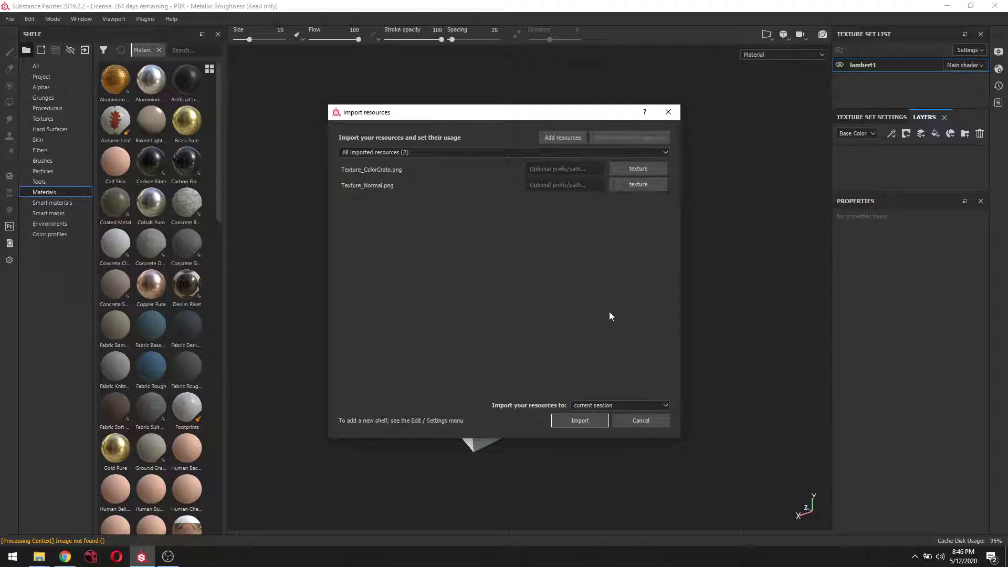
{"action": "left_click", "coordinate": [580, 423]}
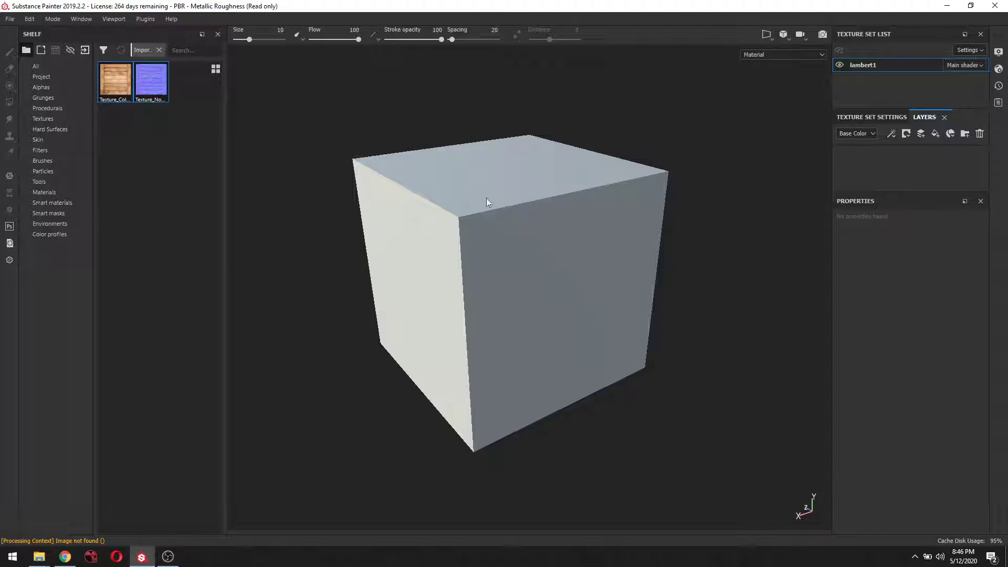
Add a fill layer to the cube's lambert1 texture set
{"action": "mouse_move", "coordinate": [673, 148]}
{"action": "left_mouse_down", "text": "alt"}
{"action": "mouse_move", "coordinate": [693, 146]}
{"action": "mouse_move", "coordinate": [667, 147]}
{"action": "left_mouse_up", "text": "alt"}
{"action": "middle_click_drag", "start_coordinate": [672, 142], "coordinate": [689, 145], "text": "alt"}
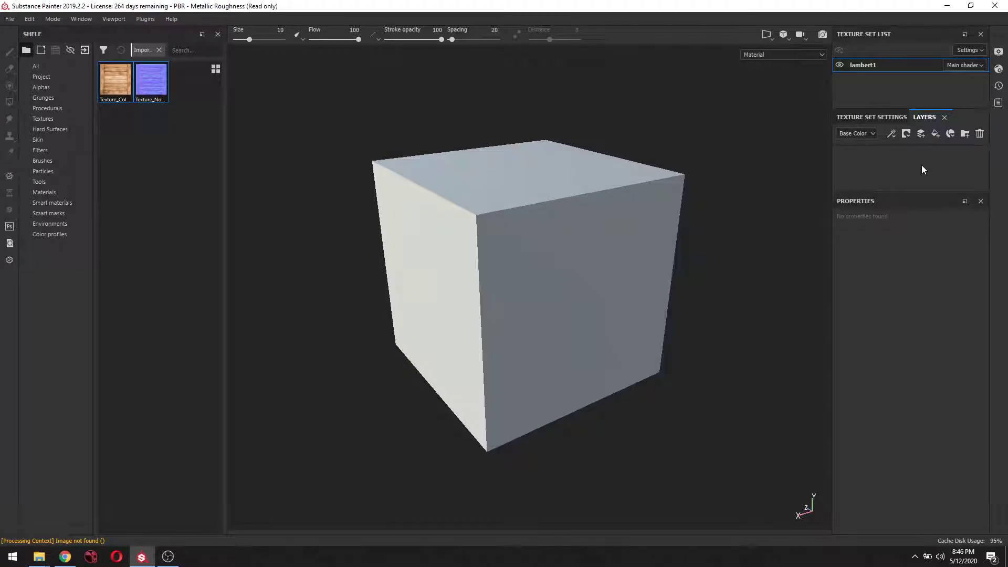
{"action": "left_click", "coordinate": [935, 134]}
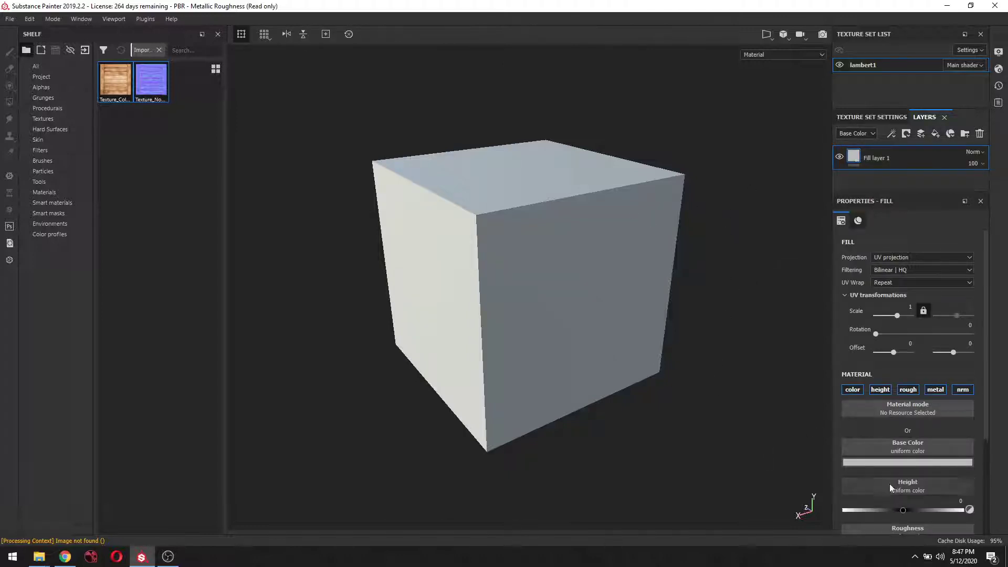
Change the fill layer's uniform base color to bright red
{"action": "left_click", "coordinate": [877, 463]}
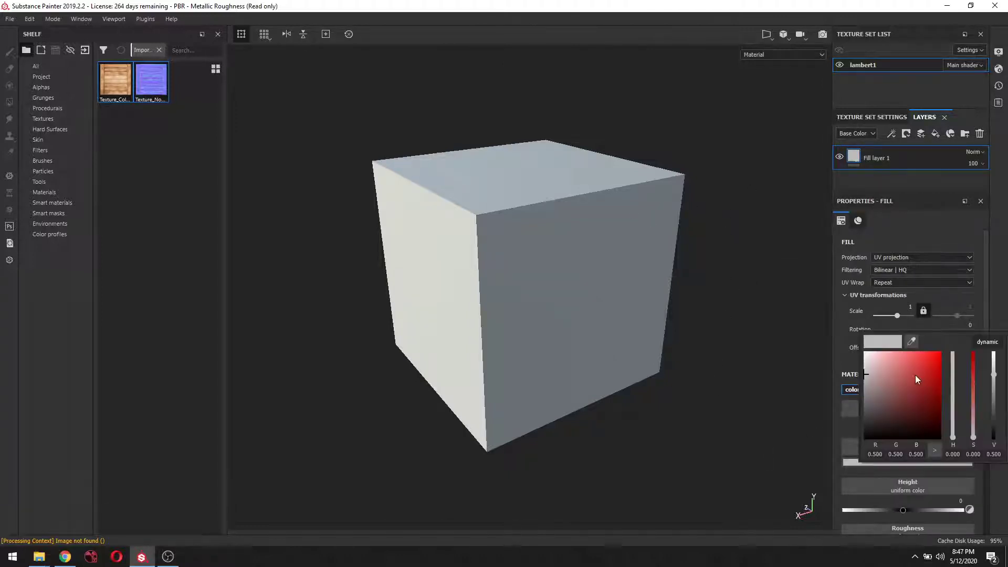
{"action": "left_click_drag", "start_coordinate": [915, 375], "coordinate": [935, 357]}
{"action": "left_click", "coordinate": [709, 409]}
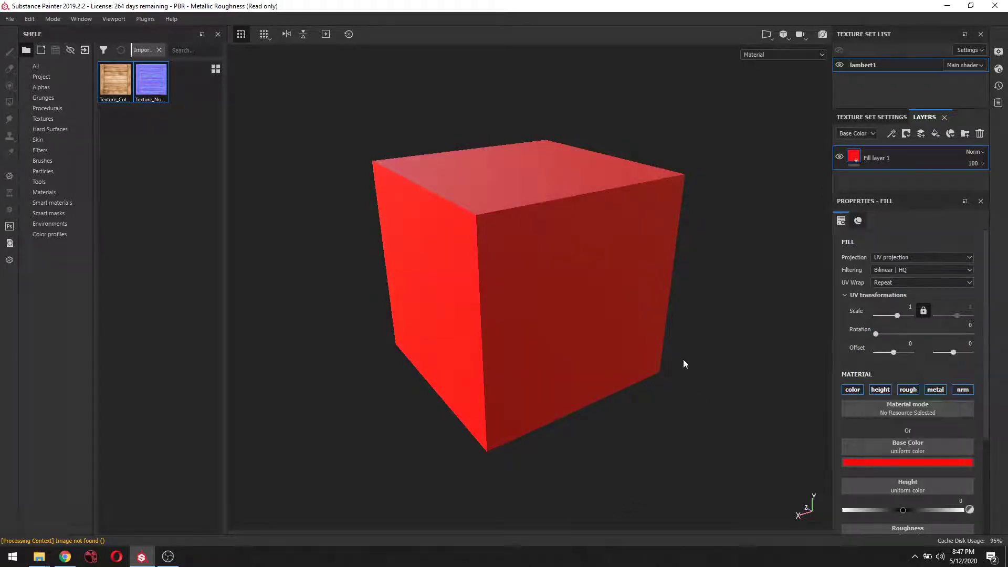
{"action": "left_click_drag", "start_coordinate": [683, 359], "coordinate": [738, 329], "text": "alt"}
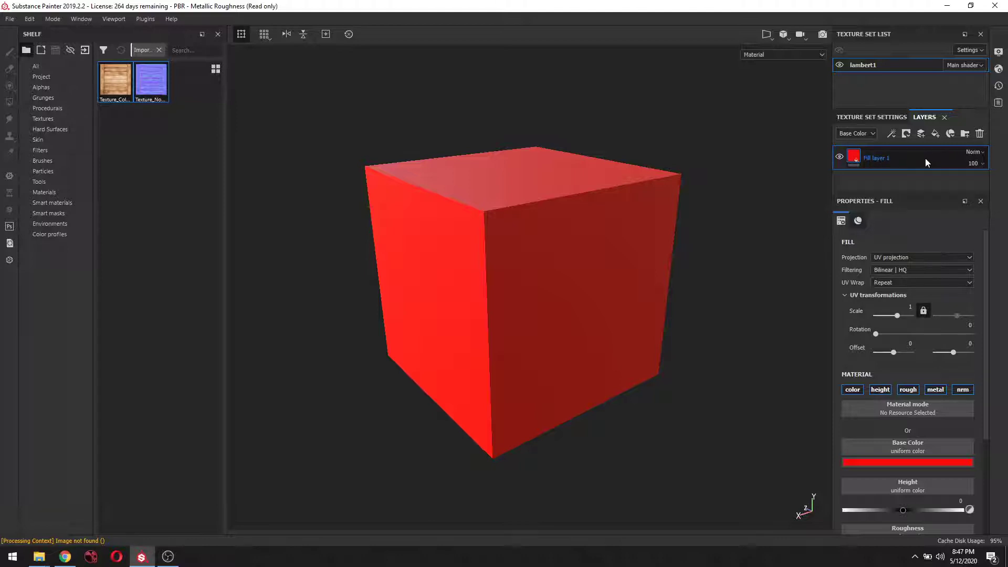
Apply the Texture_ColorCrate image to the fill layer's Base Color channel and view the crate from another angle
{"action": "scroll", "coordinate": [924, 402], "scroll_direction": "down", "scroll_amount": 3}
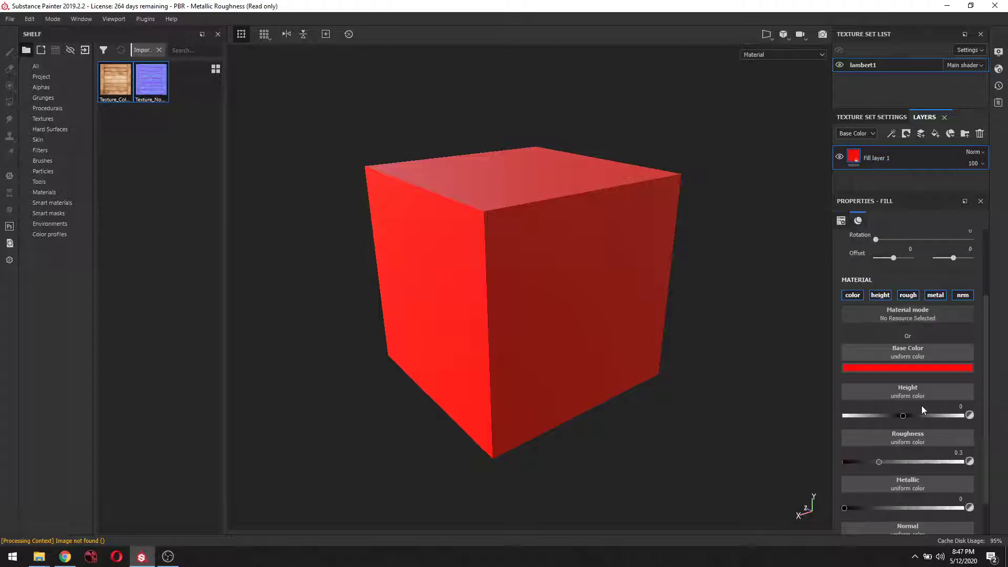
{"action": "scroll", "coordinate": [922, 399], "scroll_direction": "down", "scroll_amount": 2}
{"action": "scroll", "coordinate": [899, 299], "scroll_direction": "up", "scroll_amount": 4}
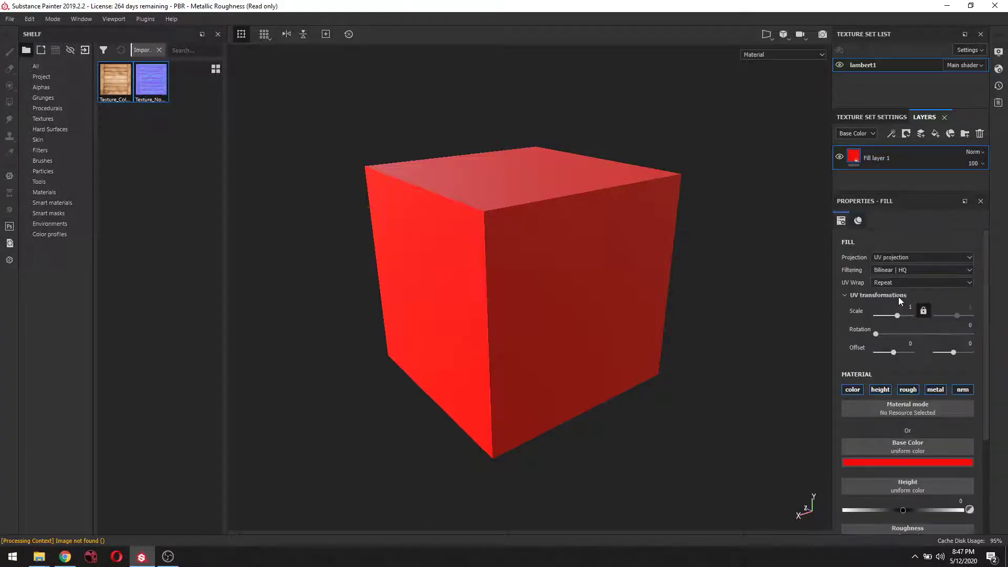
{"action": "scroll", "coordinate": [894, 362], "scroll_direction": "down", "scroll_amount": 3}
{"action": "scroll", "coordinate": [900, 395], "scroll_direction": "up", "scroll_amount": 1}
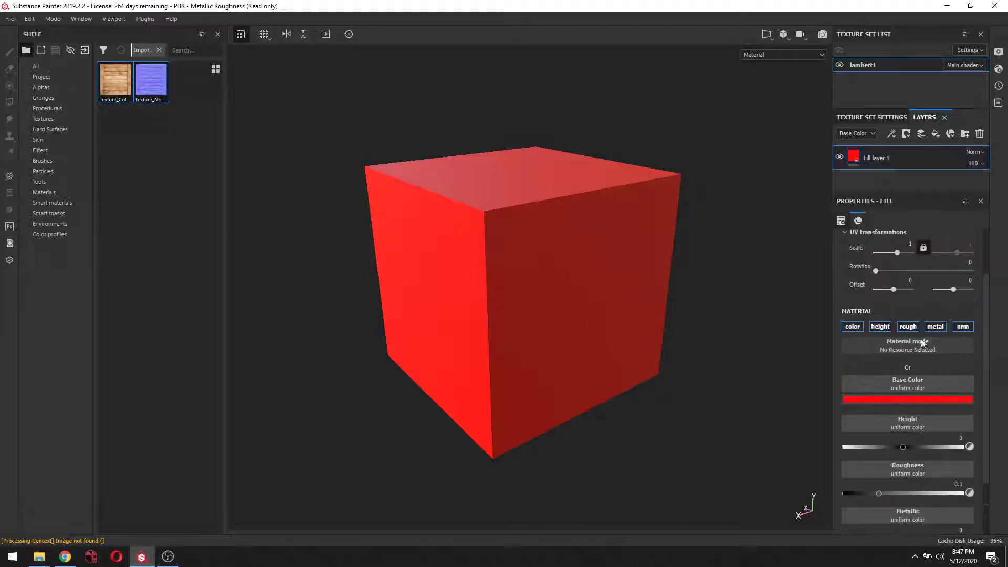
{"action": "scroll", "coordinate": [903, 367], "scroll_direction": "up", "scroll_amount": 2}
{"action": "scroll", "coordinate": [922, 401], "scroll_direction": "down", "scroll_amount": 2}
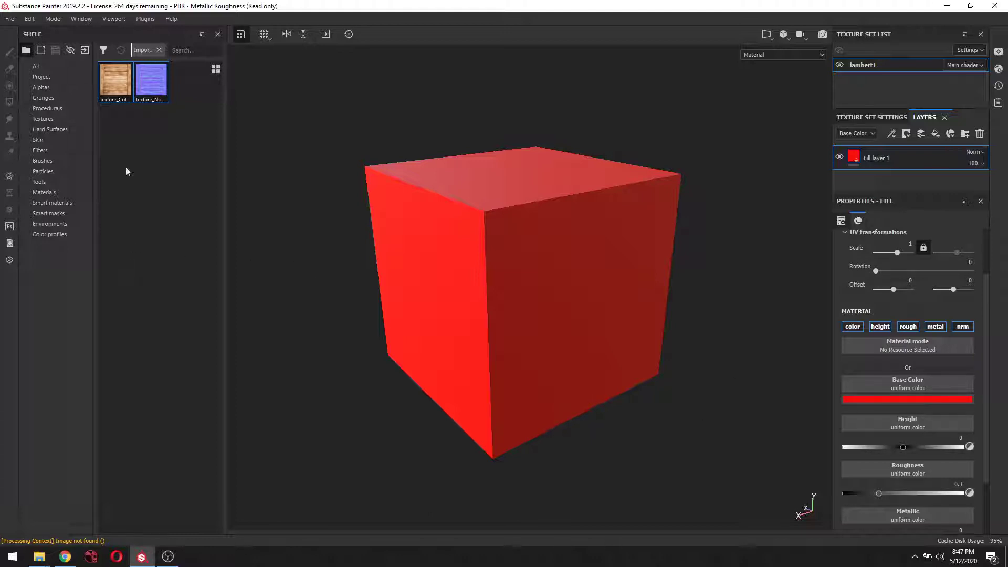
{"action": "left_click", "coordinate": [119, 83]}
{"action": "left_click_drag", "start_coordinate": [113, 78], "coordinate": [915, 383]}
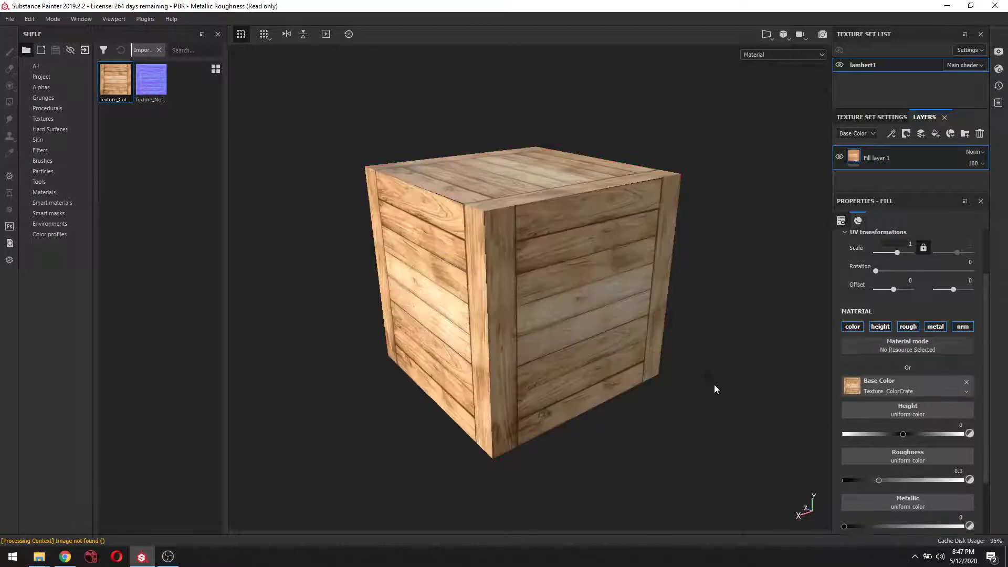
{"action": "left_click_drag", "start_coordinate": [701, 370], "coordinate": [659, 375], "text": "alt"}
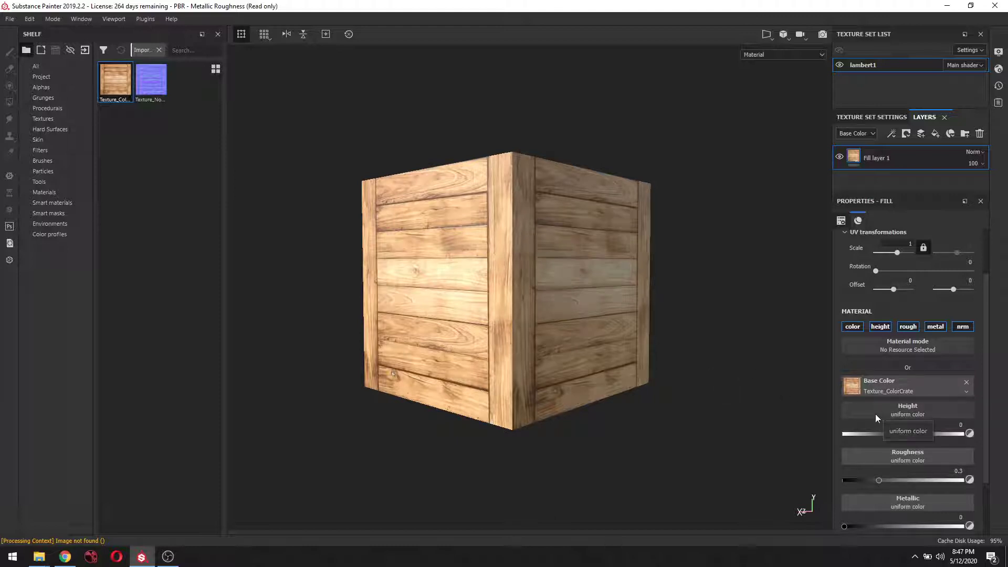
Try using Texture_Normal in the fill layer's Height channel
{"action": "left_click", "coordinate": [153, 84]}
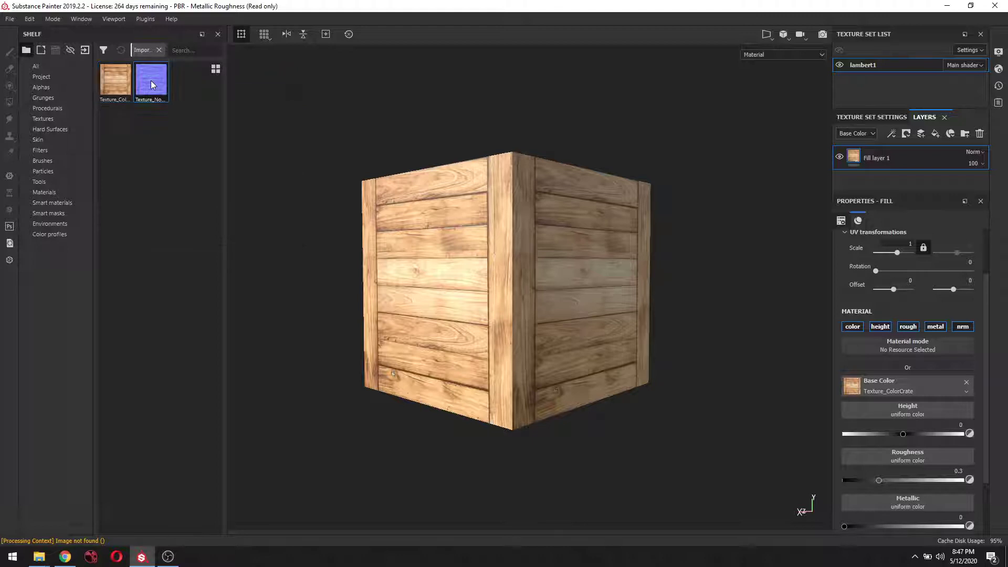
{"action": "left_click_drag", "start_coordinate": [153, 84], "coordinate": [891, 411]}
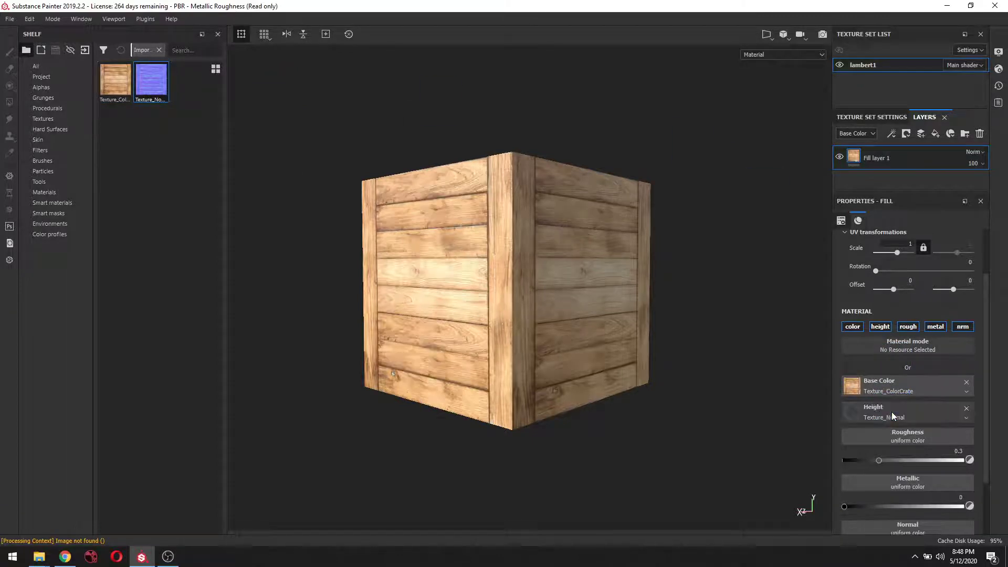
{"action": "scroll", "coordinate": [573, 308], "scroll_direction": "down", "scroll_amount": 3}
{"action": "scroll", "coordinate": [571, 301], "scroll_direction": "up", "scroll_amount": 6}
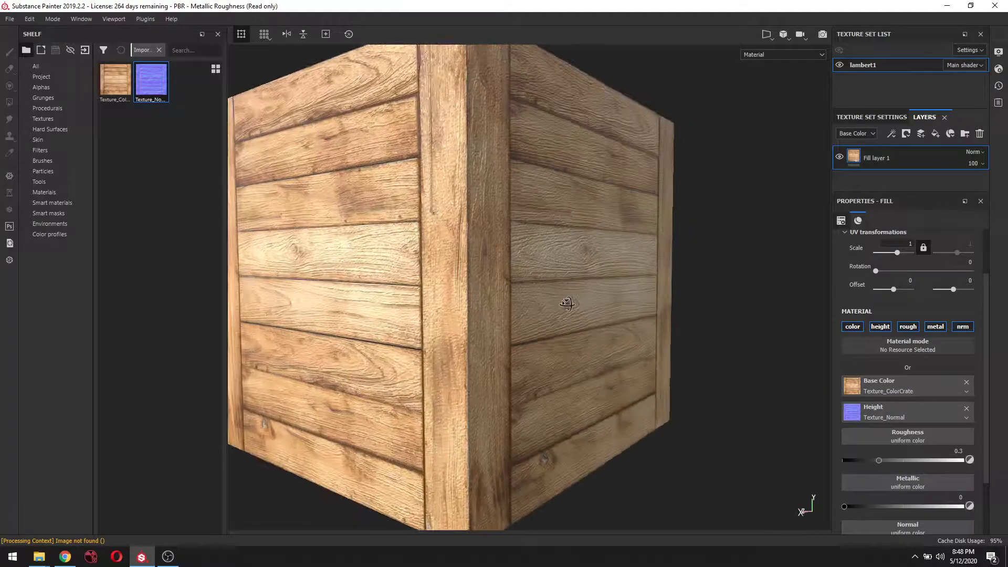
Examine the wood relief on the crate's planks and corner boards from several angles and distances
{"action": "left_click_drag", "start_coordinate": [567, 304], "coordinate": [573, 376], "text": "alt"}
{"action": "scroll", "coordinate": [511, 391], "scroll_direction": "down", "scroll_amount": 3}
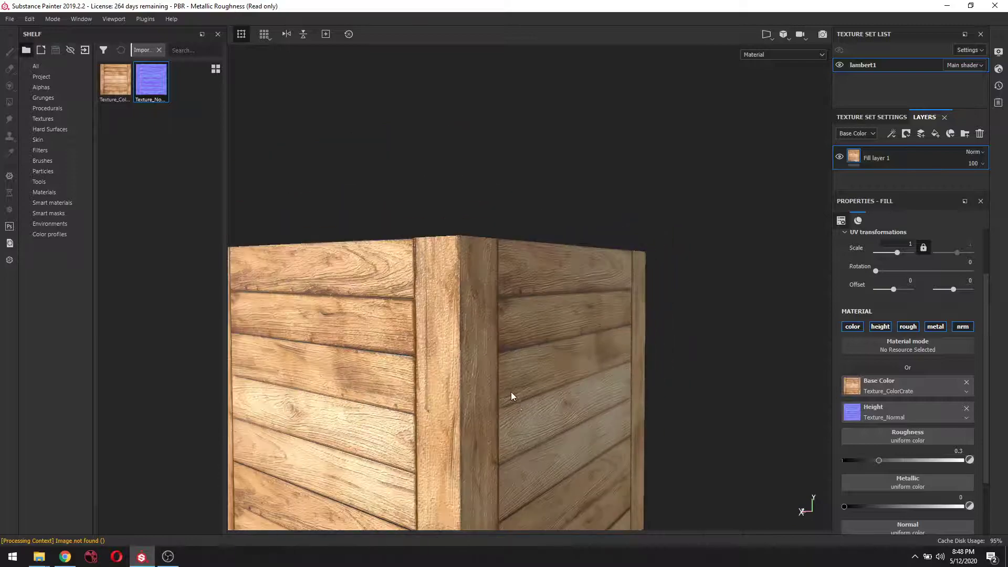
{"action": "middle_click_drag", "start_coordinate": [512, 391], "coordinate": [524, 204], "text": "alt"}
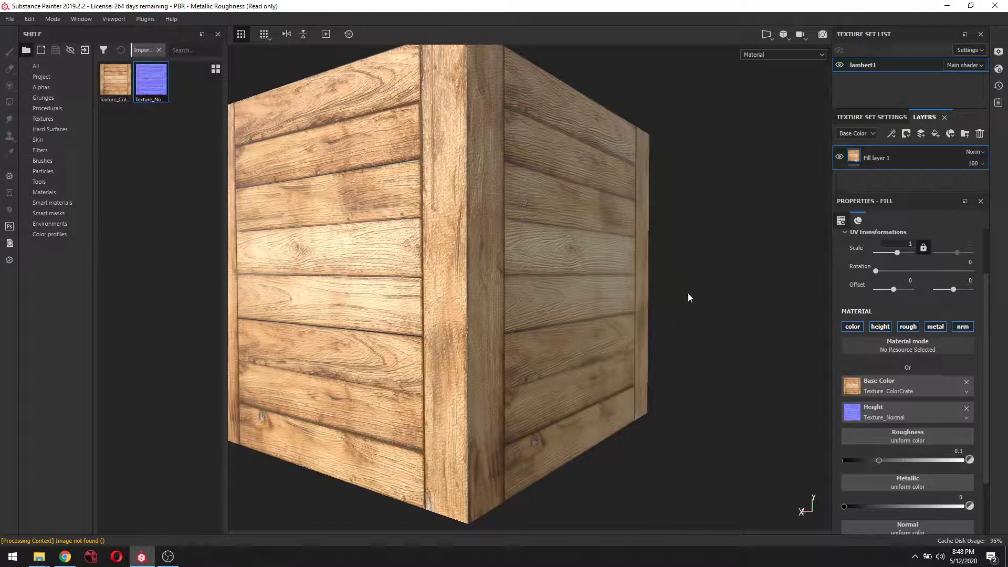
{"action": "left_click_drag", "start_coordinate": [454, 331], "coordinate": [515, 338], "text": "alt"}
{"action": "left_click_drag", "start_coordinate": [634, 335], "coordinate": [520, 363], "text": "alt"}
{"action": "scroll", "coordinate": [578, 417], "scroll_direction": "up", "scroll_amount": 5}
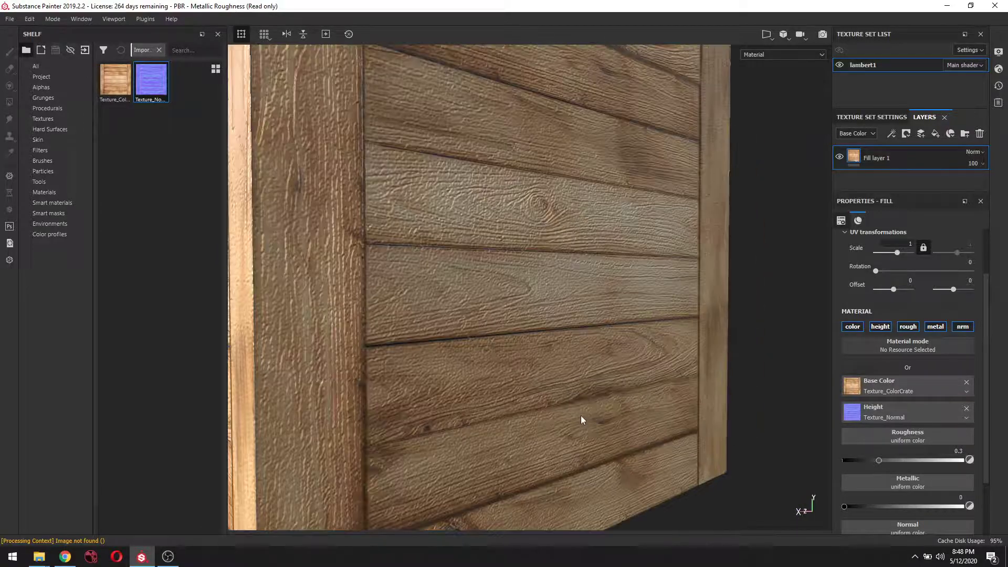
{"action": "left_click_drag", "start_coordinate": [581, 415], "coordinate": [597, 450], "text": "alt"}
{"action": "scroll", "coordinate": [597, 450], "scroll_direction": "down", "scroll_amount": 3}
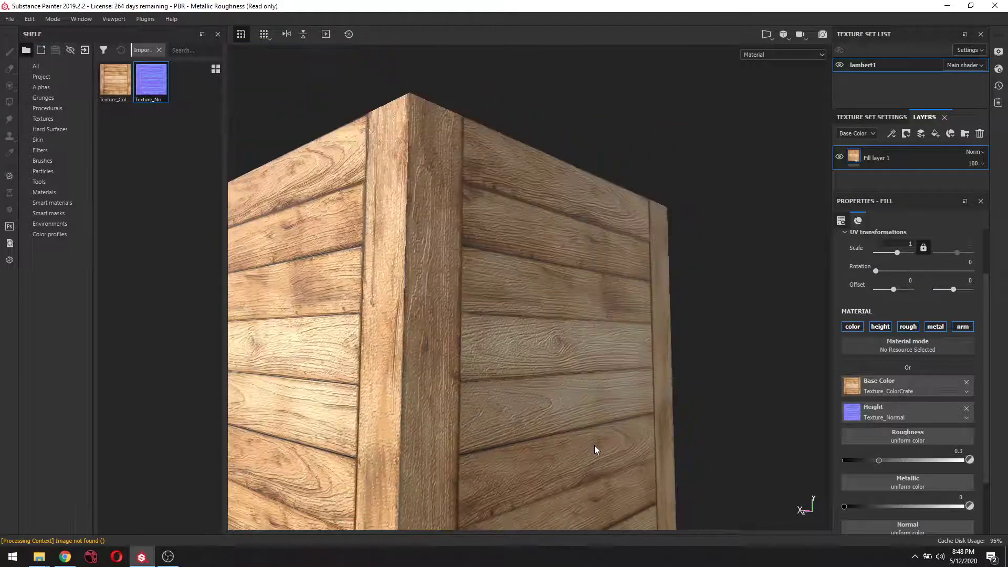
Remove Texture_Normal from the fill layer's Height channel
{"action": "left_click", "coordinate": [966, 408]}
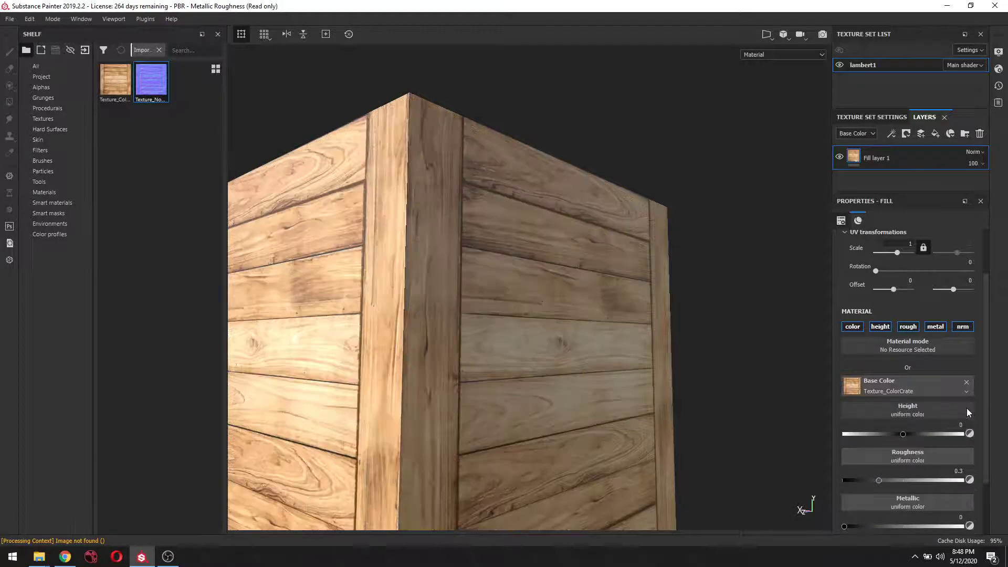
{"action": "left_click_drag", "start_coordinate": [684, 271], "coordinate": [690, 308], "text": "alt"}
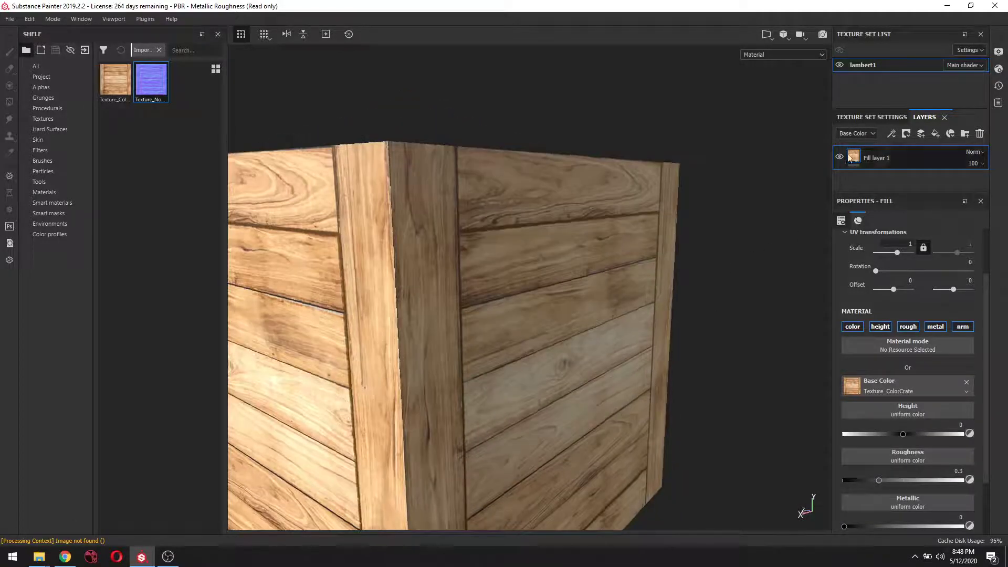
Assign Texture_Normal as the normal mesh map in the lambert1 texture set settings
{"action": "left_click", "coordinate": [861, 120]}
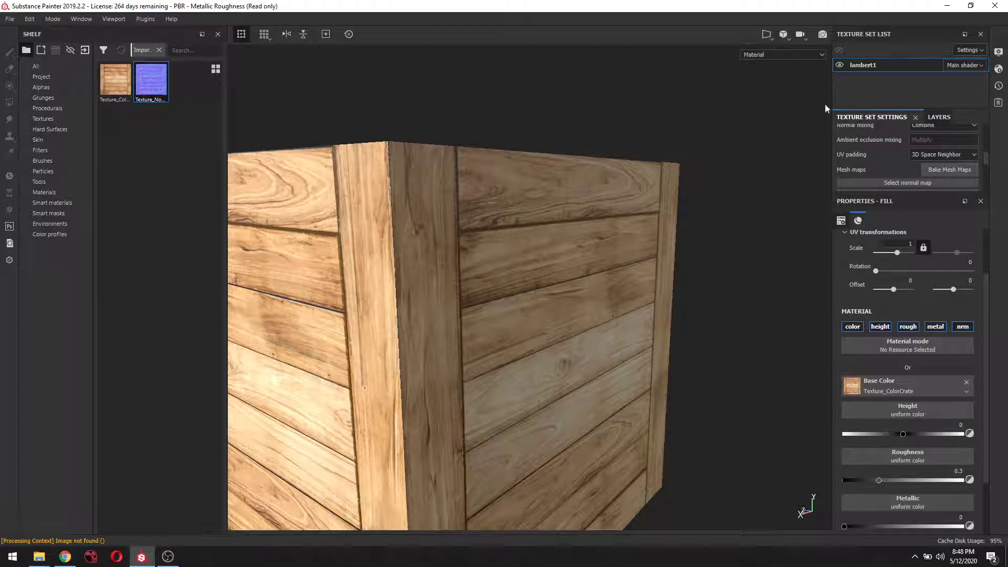
{"action": "left_click", "coordinate": [156, 80]}
{"action": "left_click_drag", "start_coordinate": [156, 80], "coordinate": [891, 184]}
{"action": "left_click_drag", "start_coordinate": [891, 187], "coordinate": [891, 187]}
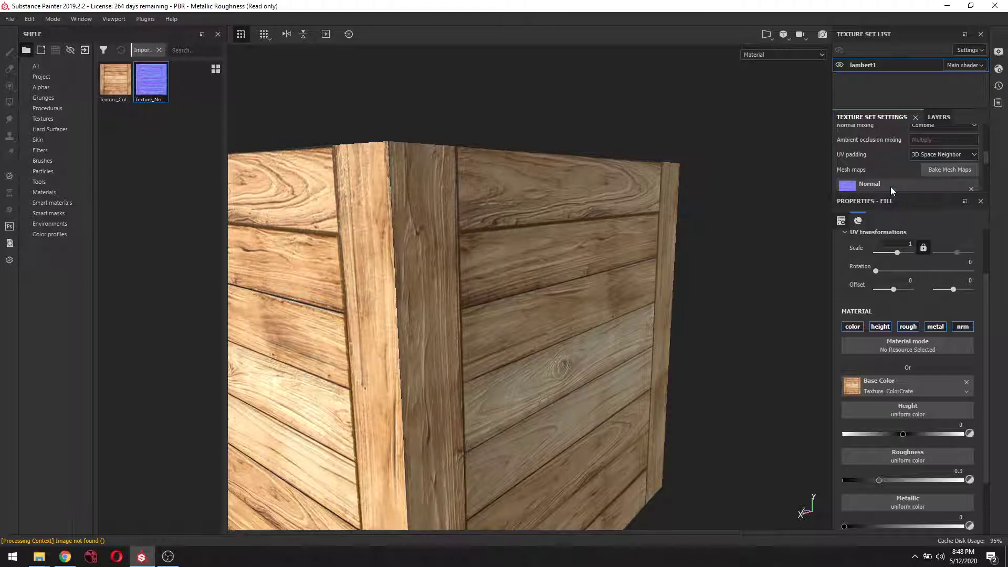
Set the fill layer's roughness to 0 and check the highlights on the crate's planks
{"action": "left_click_drag", "start_coordinate": [563, 321], "coordinate": [486, 342], "text": "alt"}
{"action": "middle_click_drag", "start_coordinate": [486, 342], "coordinate": [481, 340], "text": "alt"}
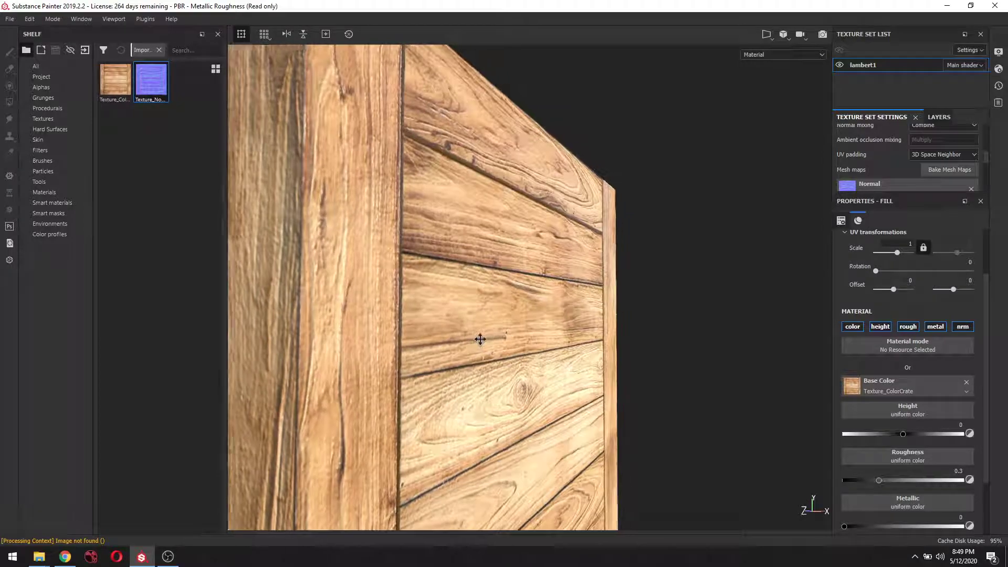
{"action": "left_click_drag", "start_coordinate": [481, 340], "coordinate": [498, 328], "text": "alt"}
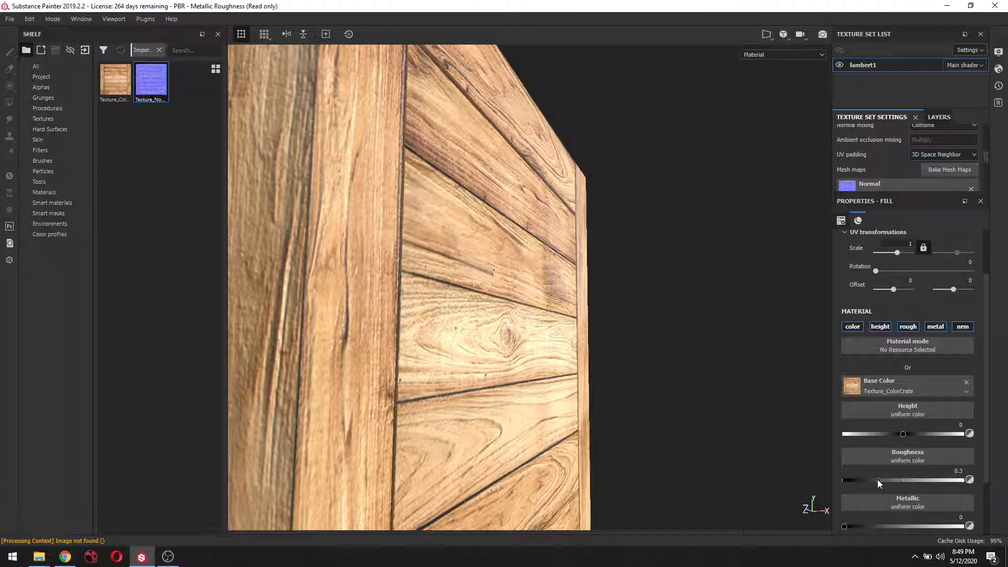
{"action": "left_click_drag", "start_coordinate": [877, 480], "coordinate": [822, 489]}
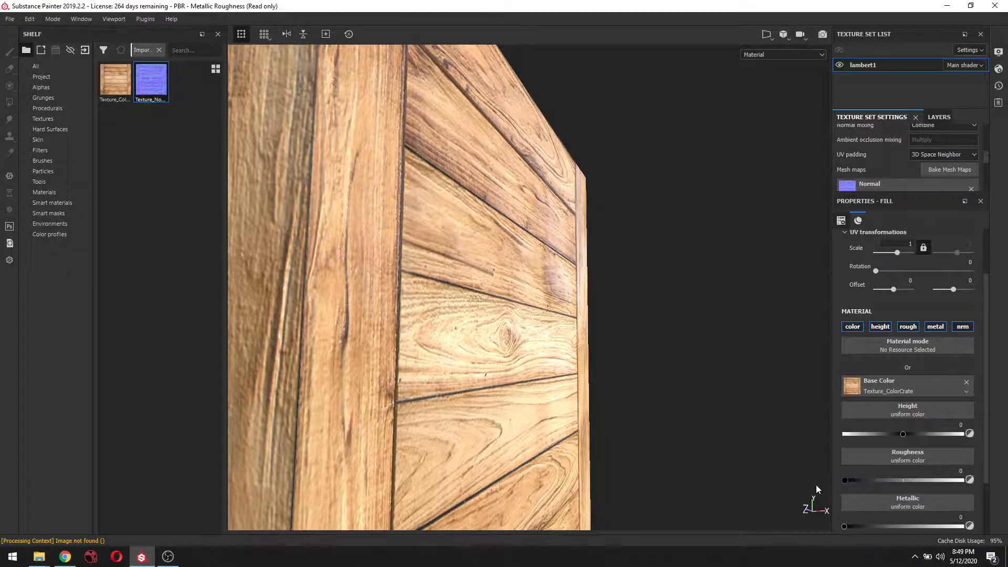
{"action": "left_click_drag", "start_coordinate": [622, 390], "coordinate": [635, 407], "text": "alt"}
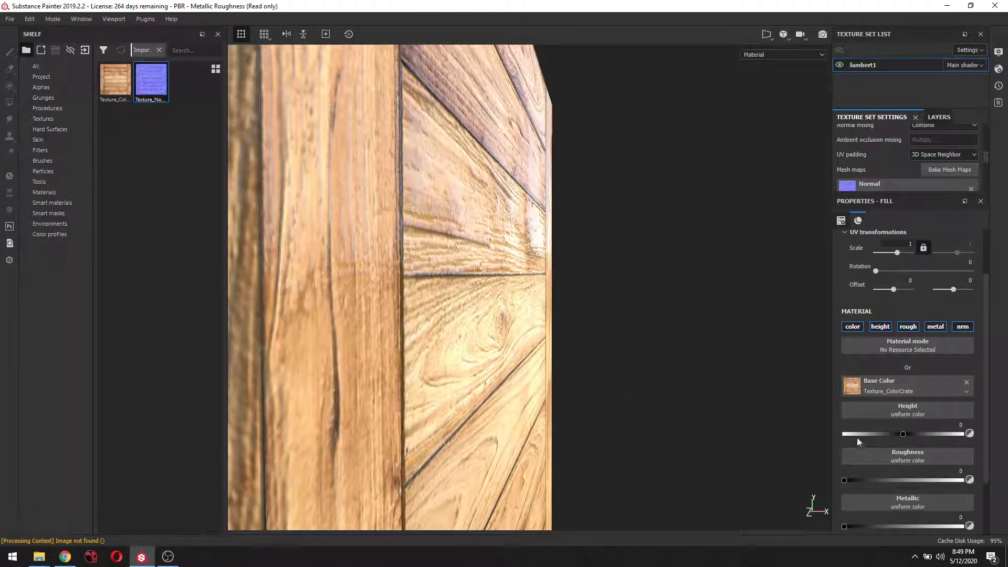
Raise the fill layer's roughness to 0.4502, checking the highlights on the crate's planks
{"action": "left_click_drag", "start_coordinate": [845, 480], "coordinate": [895, 480]}
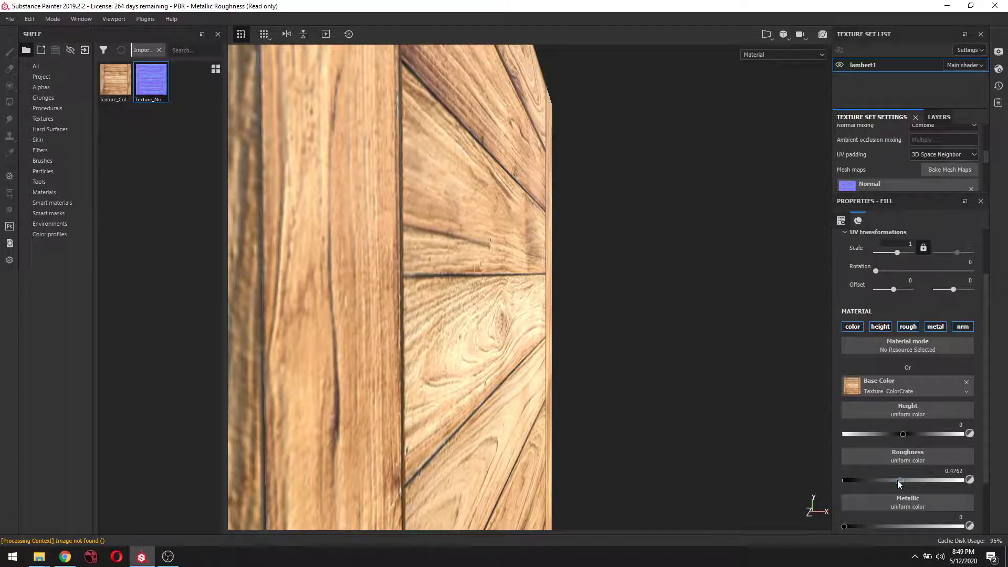
{"action": "left_click_drag", "start_coordinate": [651, 410], "coordinate": [668, 360], "text": "alt"}
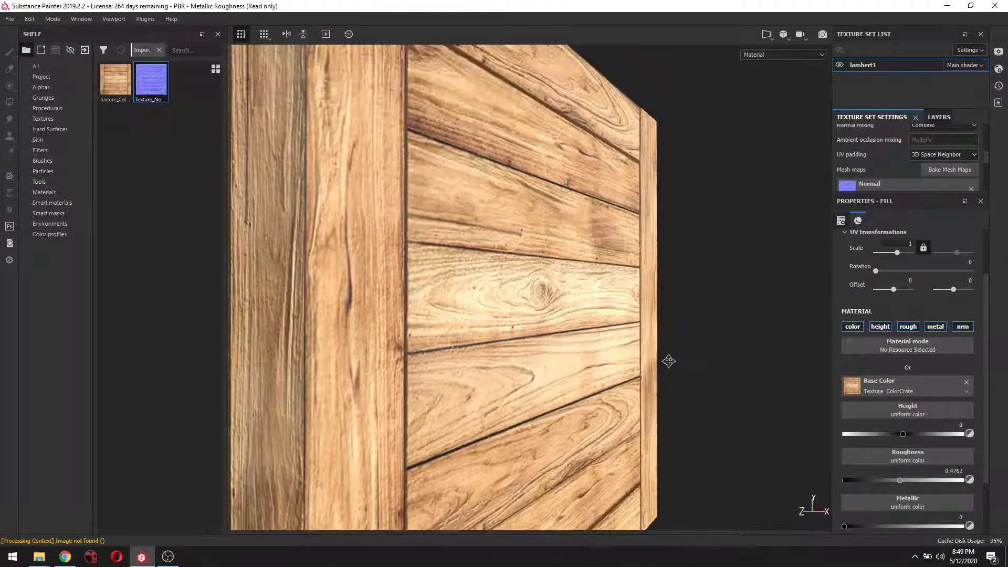
{"action": "mouse_move", "coordinate": [900, 481]}
{"action": "left_mouse_down"}
{"action": "mouse_move", "coordinate": [861, 488]}
{"action": "mouse_move", "coordinate": [893, 495]}
{"action": "left_mouse_up"}
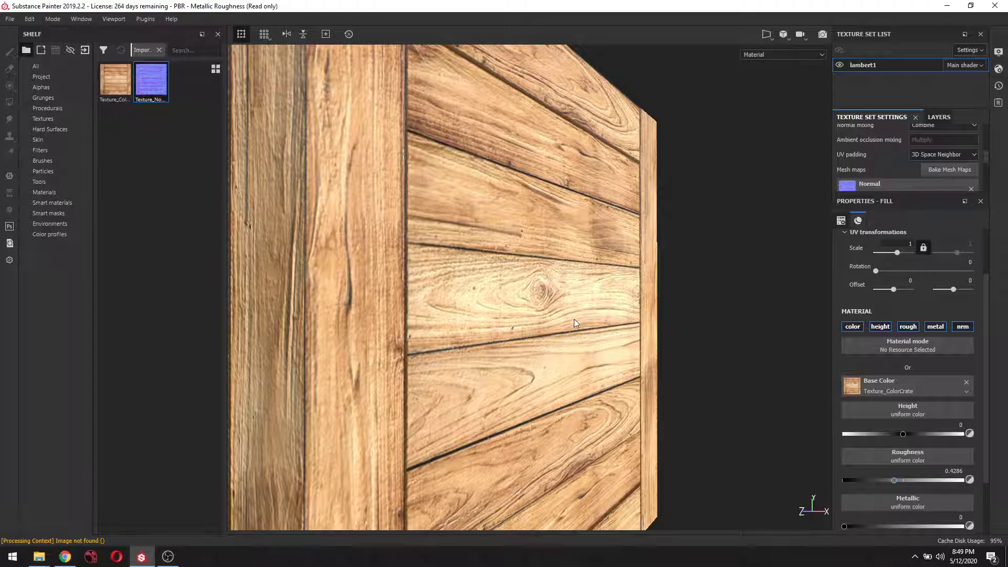
{"action": "left_click_drag", "start_coordinate": [574, 319], "coordinate": [529, 350], "text": "alt"}
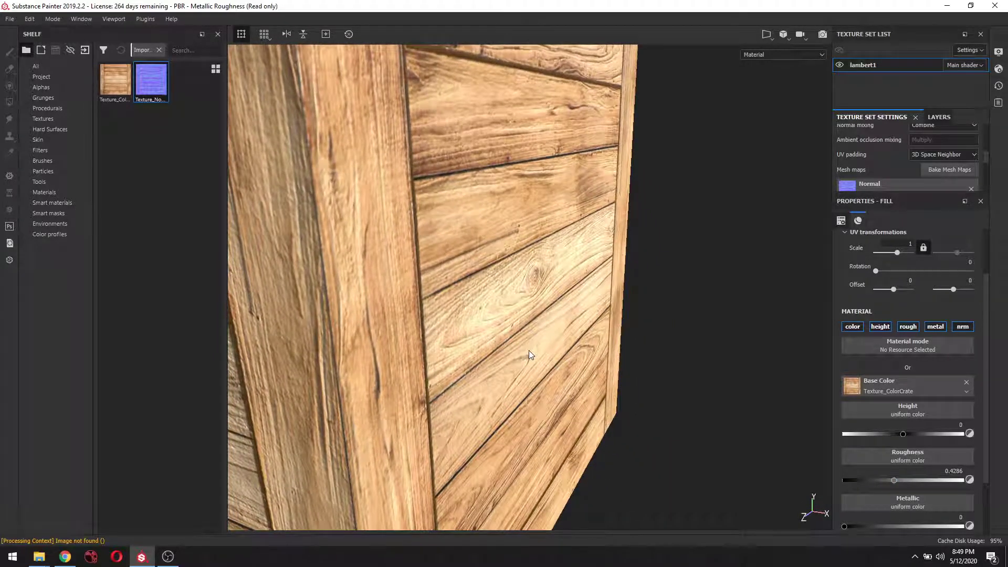
{"action": "left_click_drag", "start_coordinate": [897, 475], "coordinate": [896, 478]}
{"action": "left_click_drag", "start_coordinate": [659, 278], "coordinate": [665, 233], "text": "alt"}
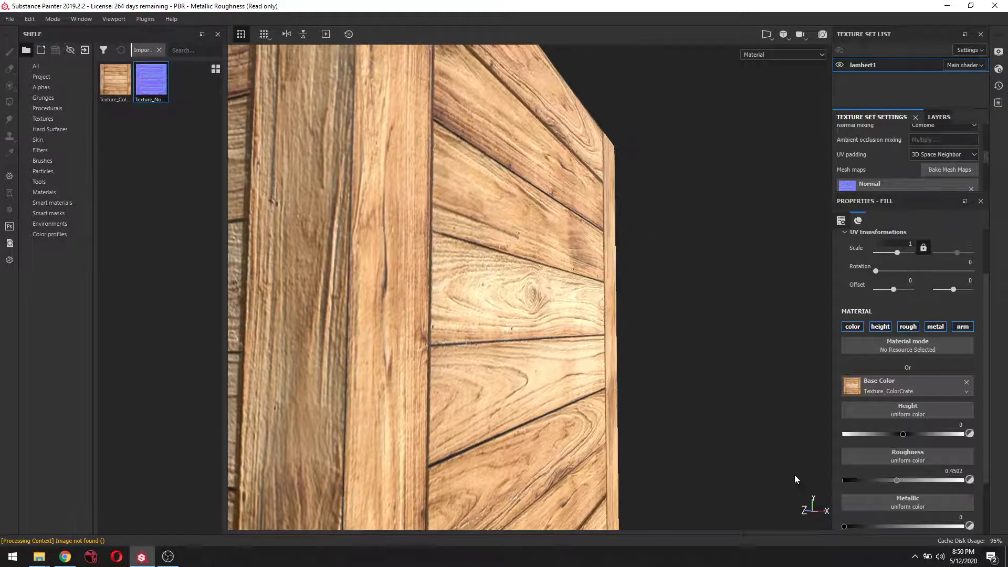
Examine the crate's planks and corner boards from several angles and distances under the adjusted roughness
{"action": "left_click_drag", "start_coordinate": [761, 456], "coordinate": [728, 372], "text": "alt"}
{"action": "middle_click_drag", "start_coordinate": [677, 357], "coordinate": [696, 374], "text": "alt"}
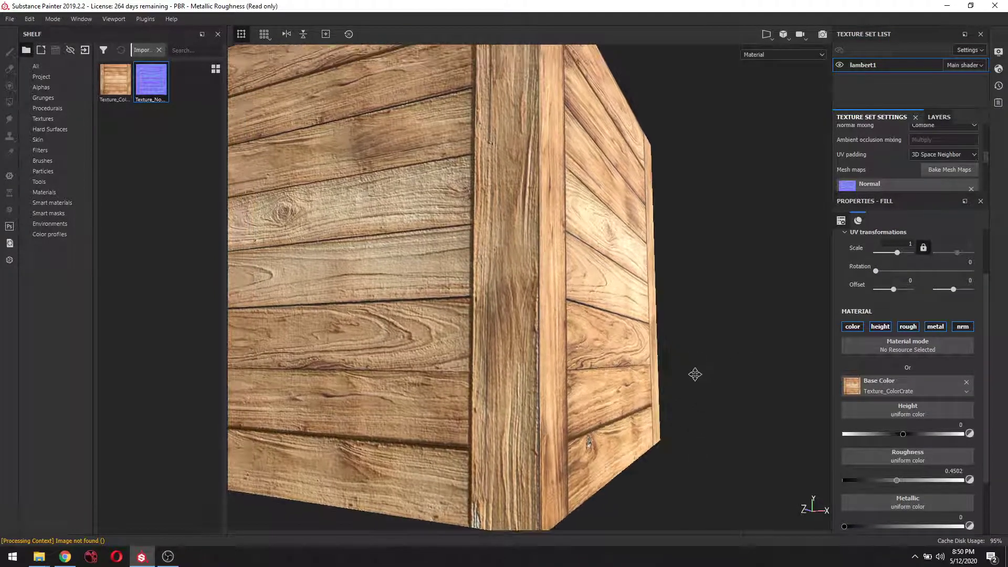
{"action": "scroll", "coordinate": [698, 377], "scroll_direction": "down", "scroll_amount": 3}
{"action": "left_click_drag", "start_coordinate": [695, 373], "coordinate": [675, 396], "text": "alt"}
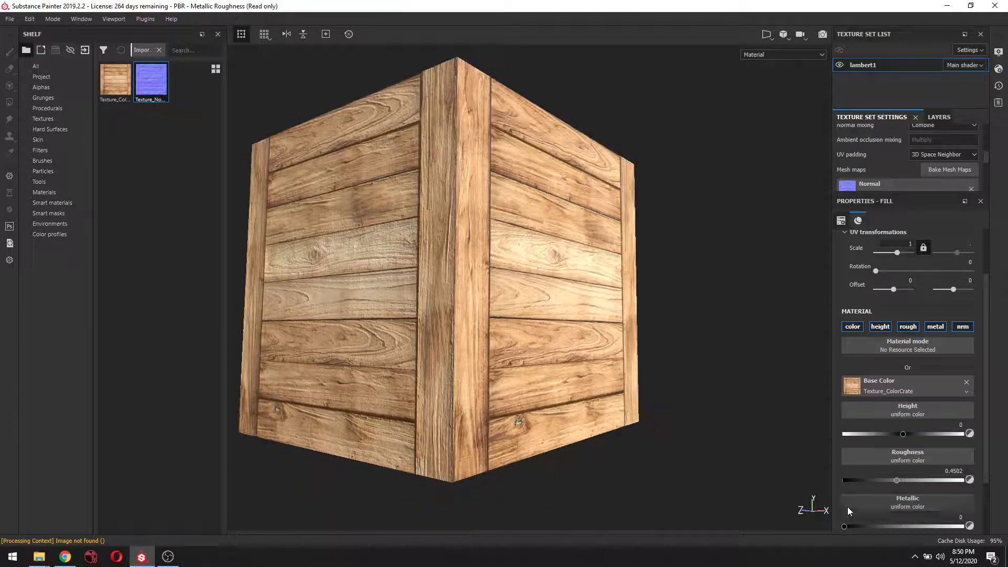
{"action": "scroll", "coordinate": [675, 440], "scroll_direction": "up", "scroll_amount": 5}
{"action": "scroll", "coordinate": [678, 444], "scroll_direction": "down", "scroll_amount": 3}
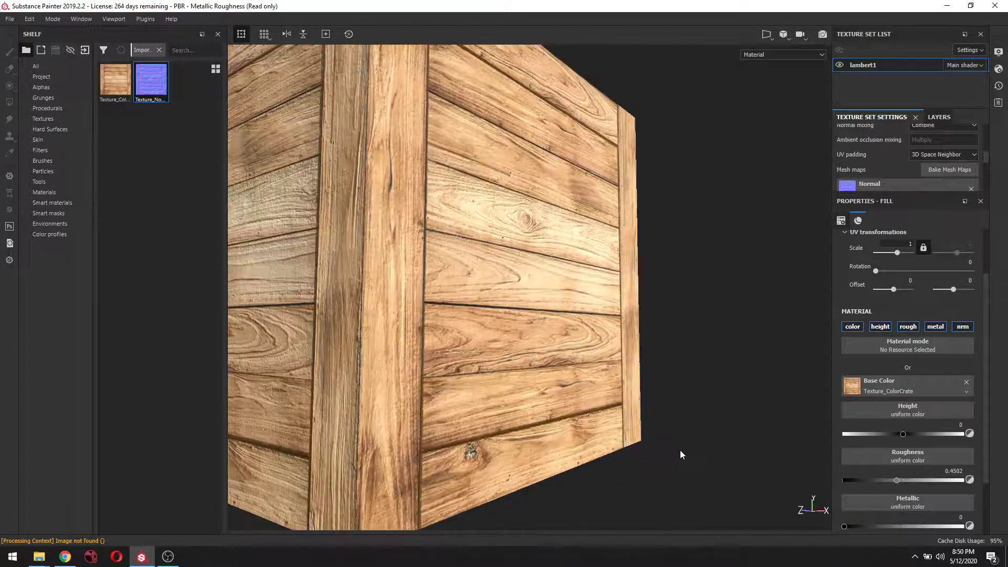
{"action": "left_click_drag", "start_coordinate": [680, 449], "coordinate": [716, 418], "text": "alt"}
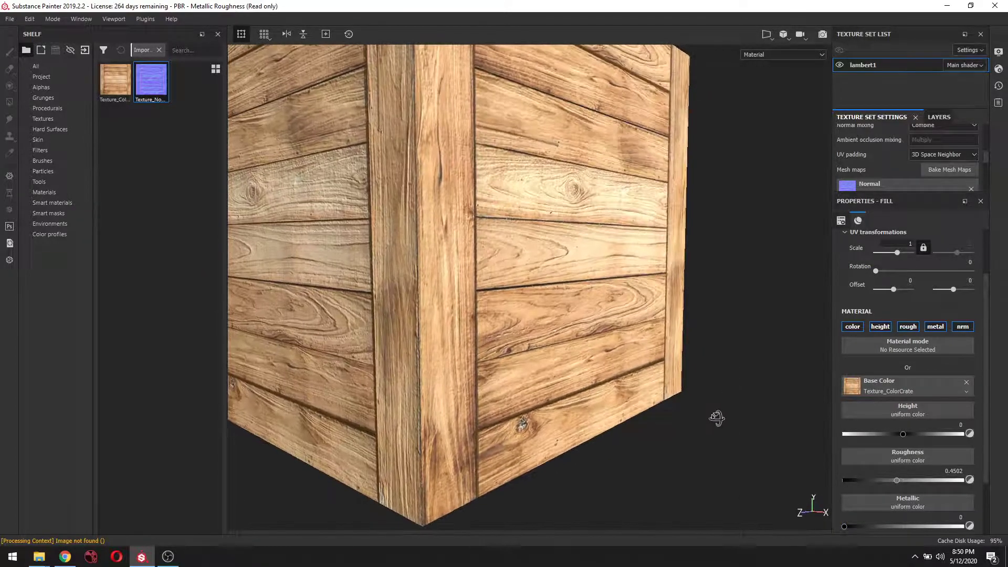
Try a metallic value of 1 with a roughness of 0 on the fill layer, checking the crate's reflections
{"action": "left_click_drag", "start_coordinate": [843, 528], "coordinate": [962, 526]}
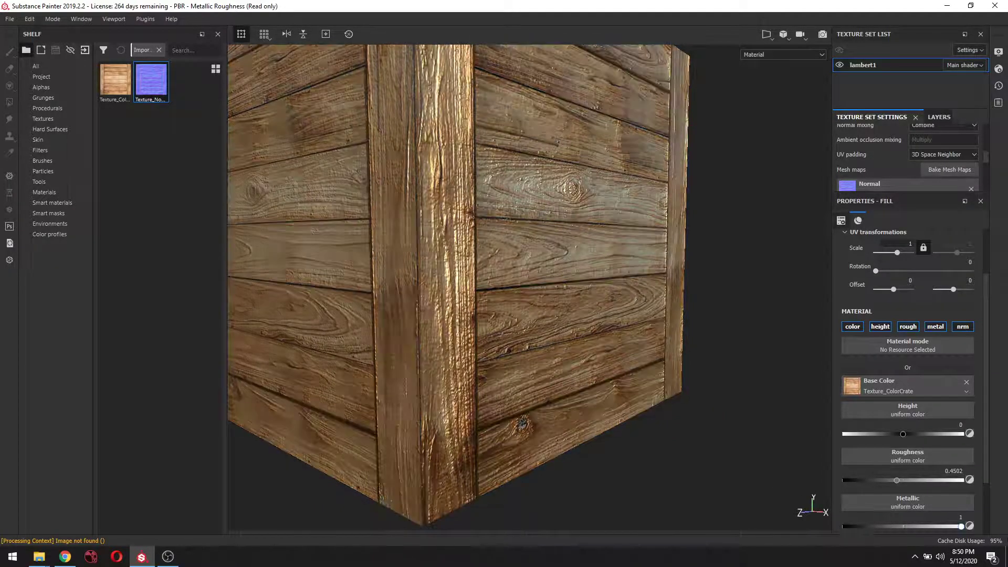
{"action": "left_click_drag", "start_coordinate": [676, 170], "coordinate": [543, 362], "text": "alt"}
{"action": "scroll", "coordinate": [619, 415], "scroll_direction": "down", "scroll_amount": 5}
{"action": "scroll", "coordinate": [618, 413], "scroll_direction": "up", "scroll_amount": 4}
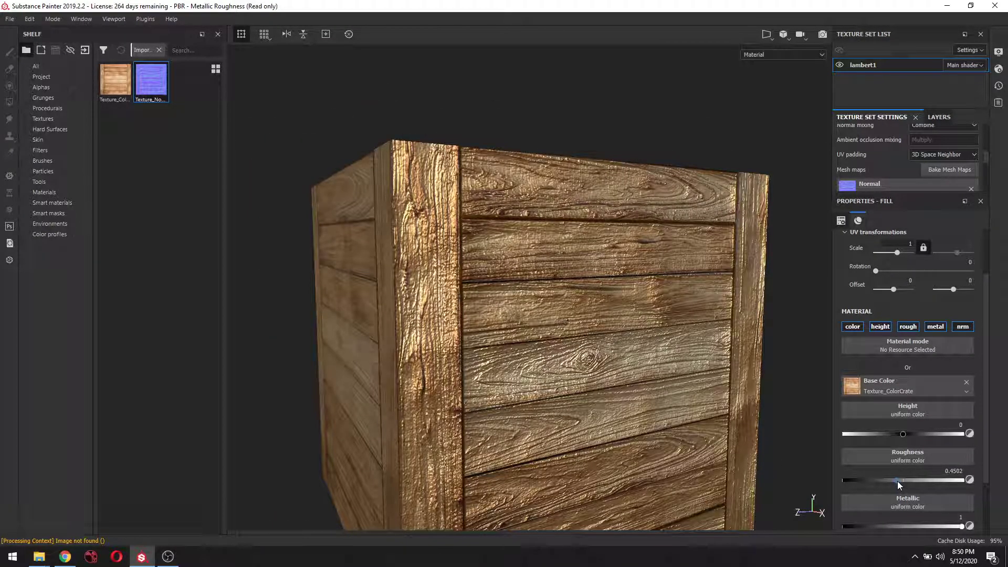
{"action": "left_click_drag", "start_coordinate": [897, 481], "coordinate": [787, 486]}
{"action": "left_click_drag", "start_coordinate": [530, 373], "coordinate": [619, 359], "text": "alt"}
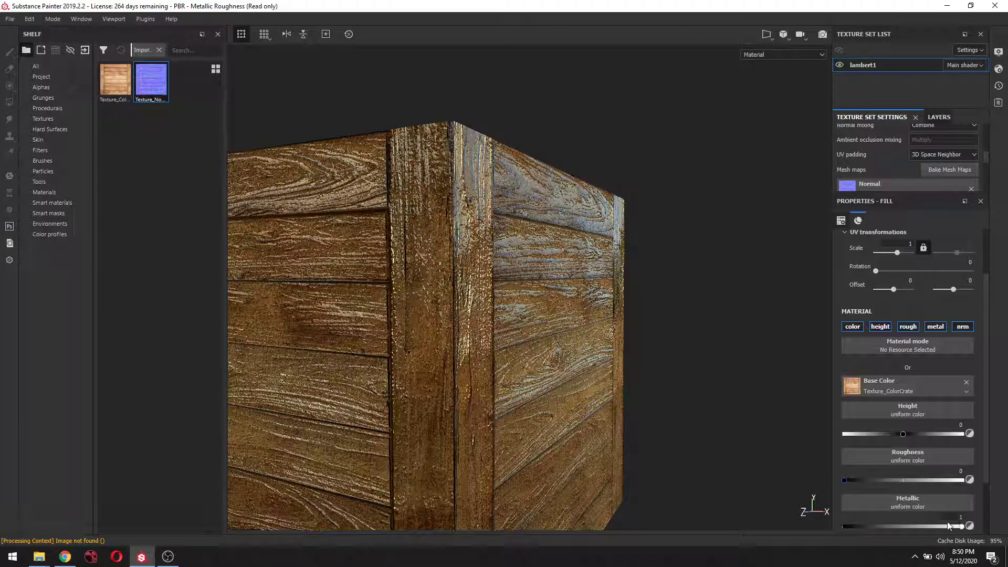
Set the fill layer's metallic to 0 and its roughness to 0.4286, checking the wood on the whole crate
{"action": "left_click_drag", "start_coordinate": [961, 528], "coordinate": [799, 546]}
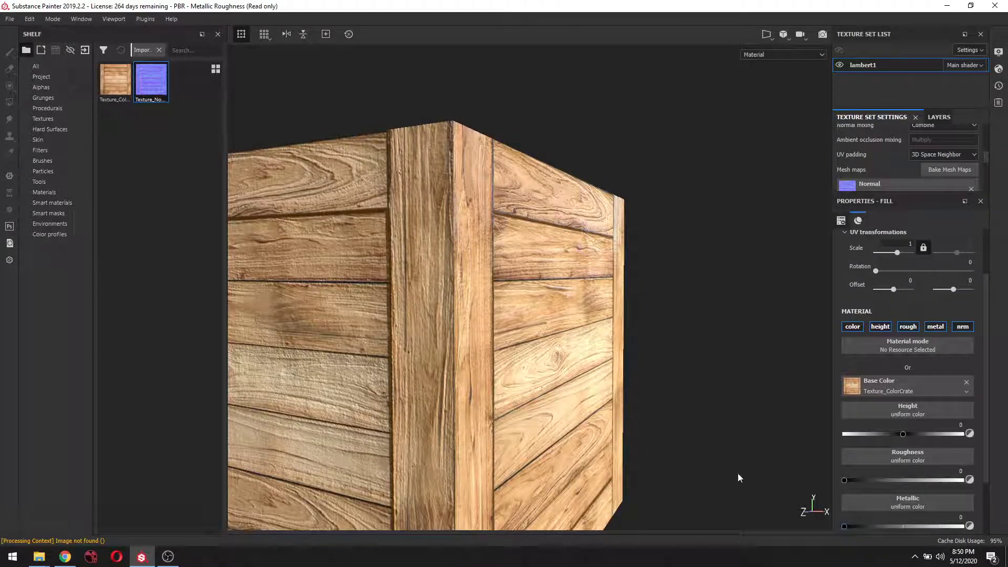
{"action": "left_click_drag", "start_coordinate": [846, 481], "coordinate": [886, 493]}
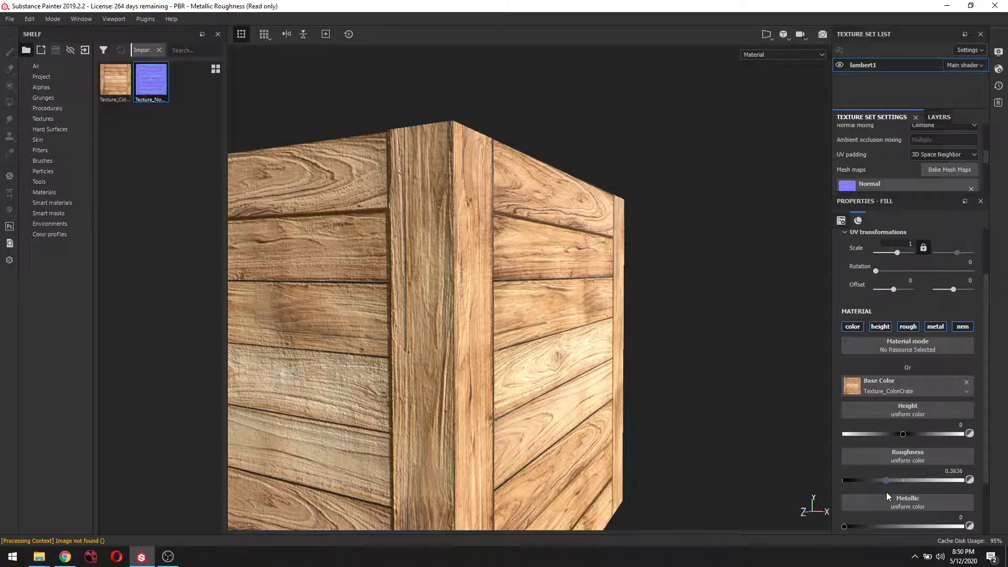
{"action": "scroll", "coordinate": [659, 448], "scroll_direction": "up", "scroll_amount": 5}
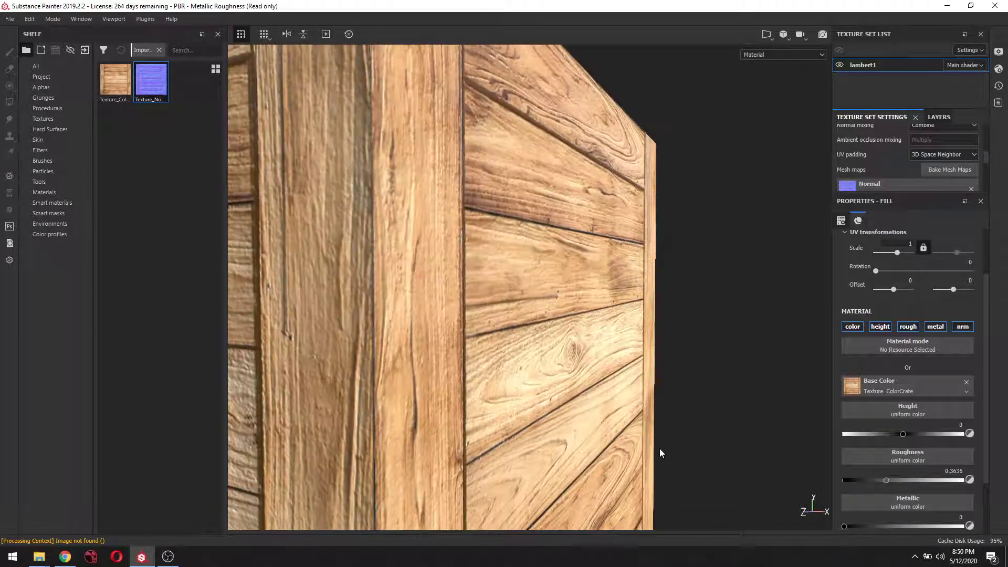
{"action": "left_click_drag", "start_coordinate": [681, 433], "coordinate": [686, 435], "text": "alt"}
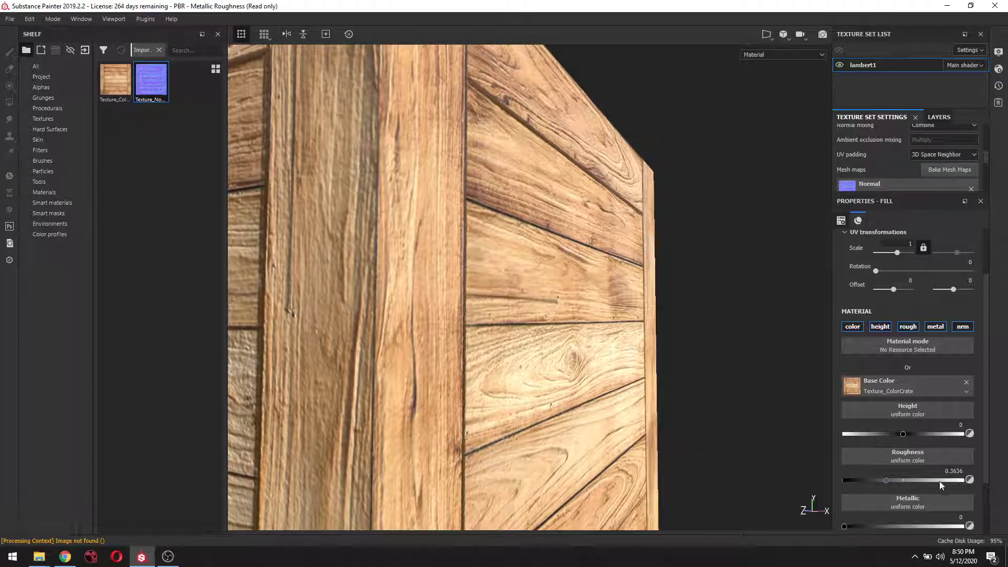
{"action": "left_click_drag", "start_coordinate": [888, 484], "coordinate": [896, 485]}
{"action": "scroll", "coordinate": [642, 452], "scroll_direction": "down", "scroll_amount": 6}
{"action": "left_click_drag", "start_coordinate": [664, 445], "coordinate": [723, 344], "text": "alt"}
{"action": "scroll", "coordinate": [722, 343], "scroll_direction": "up", "scroll_amount": 5}
{"action": "scroll", "coordinate": [721, 339], "scroll_direction": "down", "scroll_amount": 4}
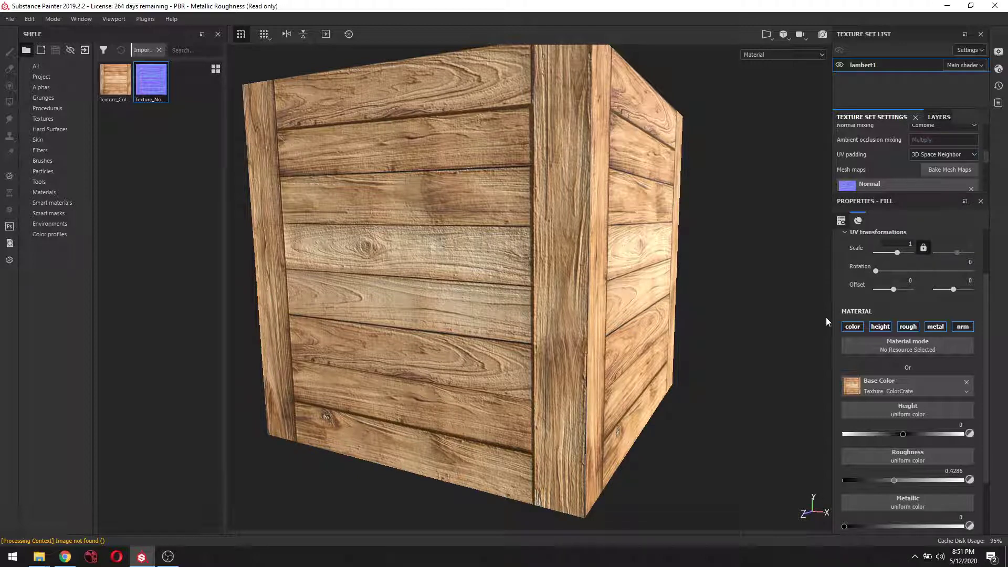
{"action": "left_click_drag", "start_coordinate": [796, 299], "coordinate": [796, 295], "text": "alt"}
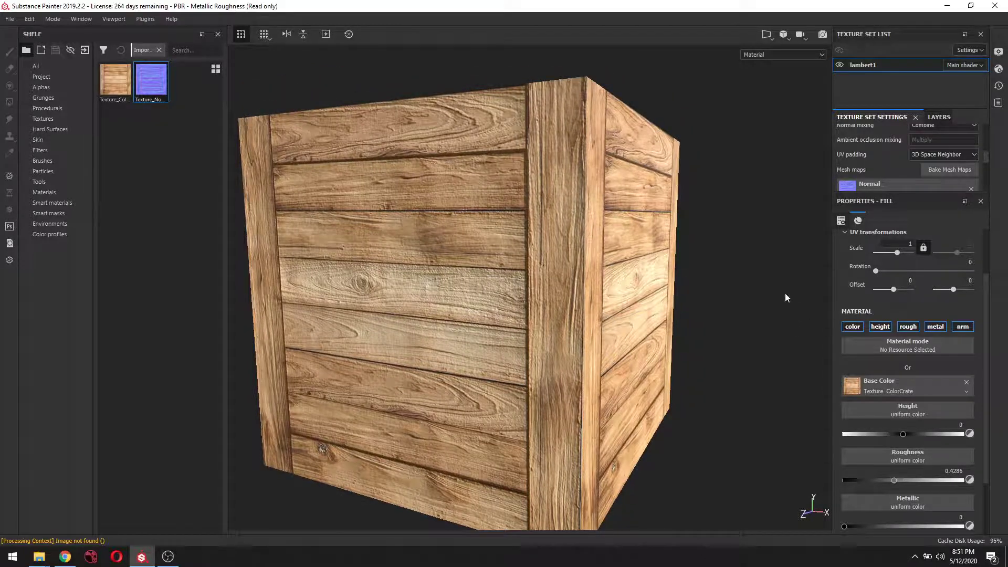
Try a UV scale of 17.5 on the fill layer and inspect the tiled wood up close
{"action": "scroll", "coordinate": [872, 296], "scroll_direction": "up", "scroll_amount": 3}
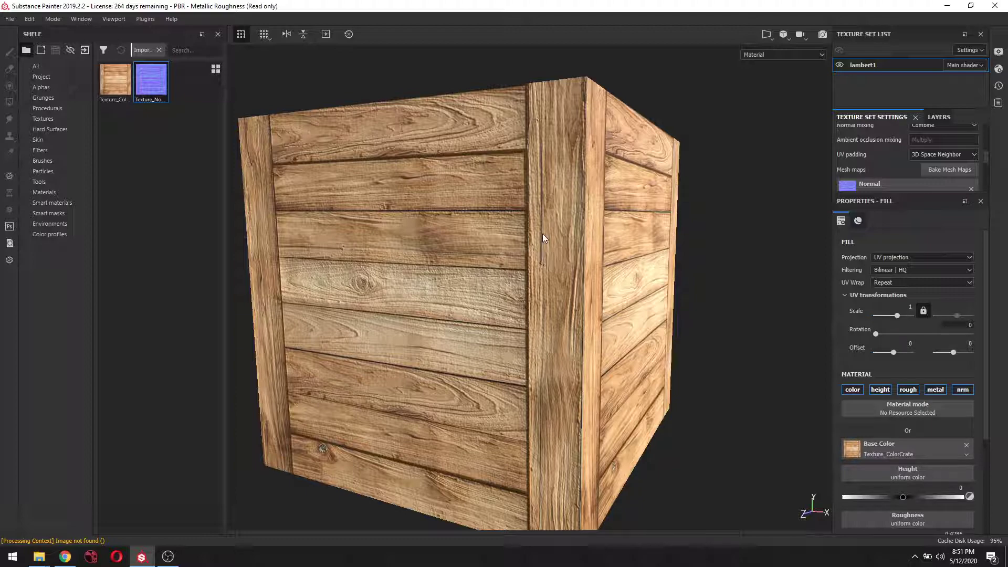
{"action": "left_click_drag", "start_coordinate": [899, 313], "coordinate": [902, 316]}
{"action": "scroll", "coordinate": [403, 245], "scroll_direction": "up", "scroll_amount": 5}
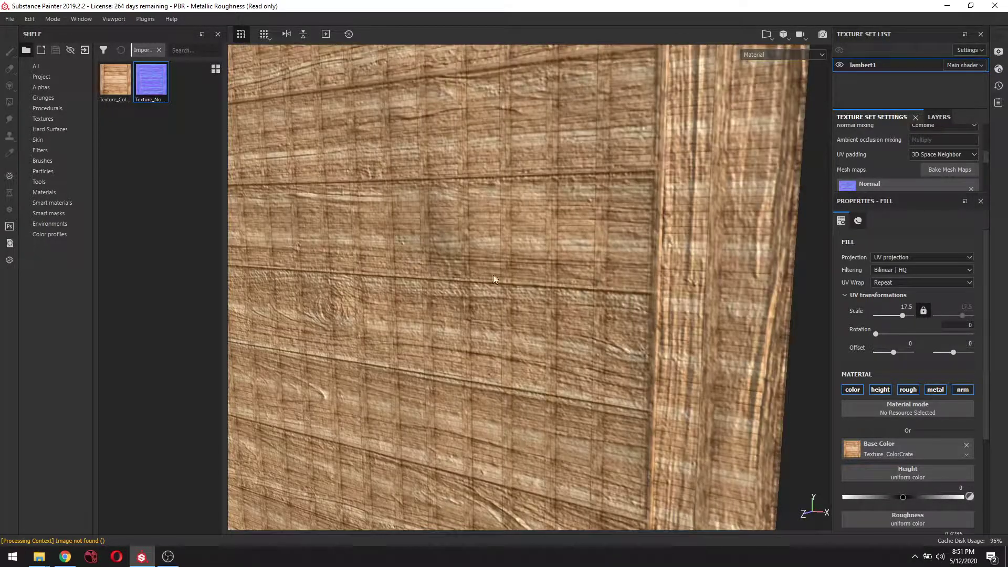
{"action": "scroll", "coordinate": [503, 259], "scroll_direction": "up", "scroll_amount": 2}
{"action": "left_click_drag", "start_coordinate": [503, 258], "coordinate": [494, 286], "text": "alt"}
Reduce the fill layer's UV scale to 7.83 and check the tiling across the whole crate
{"action": "left_click_drag", "start_coordinate": [907, 316], "coordinate": [900, 316]}
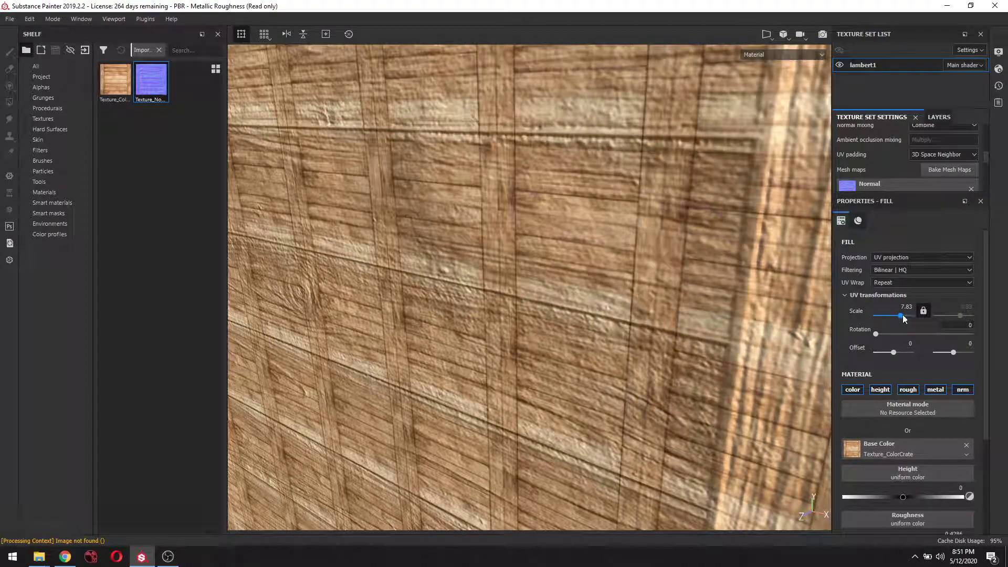
{"action": "scroll", "coordinate": [723, 315], "scroll_direction": "down", "scroll_amount": 6}
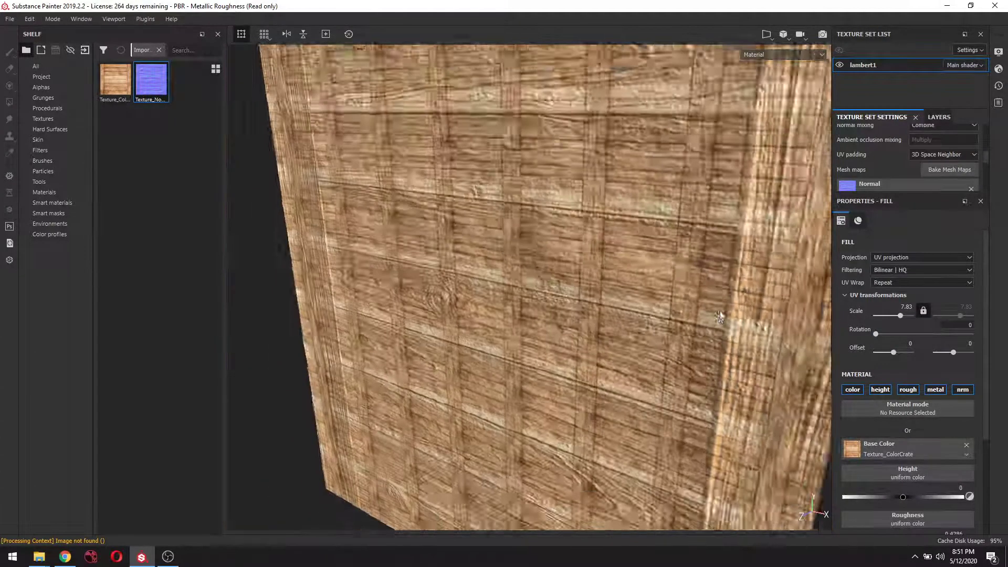
{"action": "middle_click_drag", "start_coordinate": [726, 308], "coordinate": [471, 356], "text": "alt"}
{"action": "left_click_drag", "start_coordinate": [471, 356], "coordinate": [516, 359], "text": "alt"}
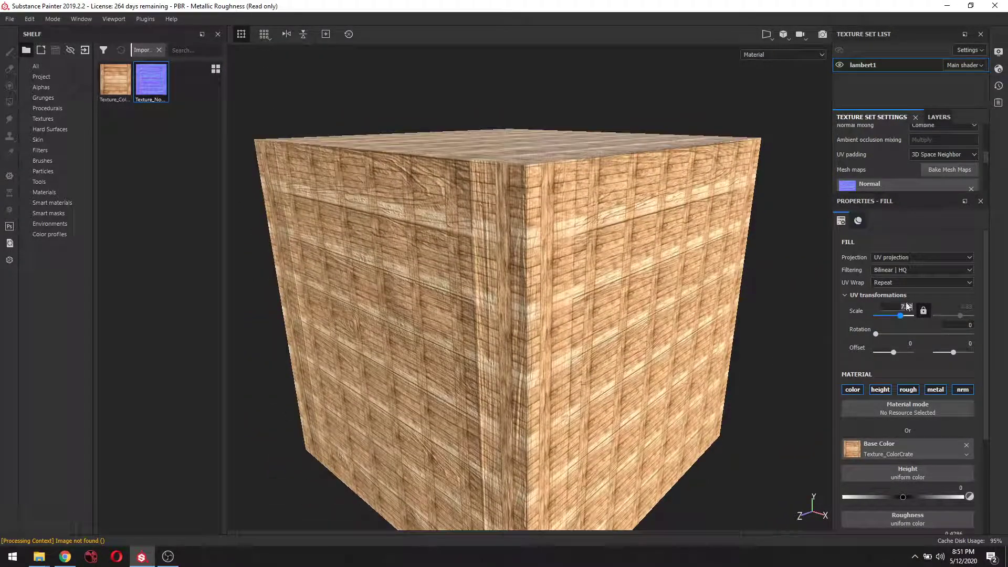
Set the fill layer's UV scale to 1
{"action": "type", "text": "1"}
{"action": "key", "text": "Return"}
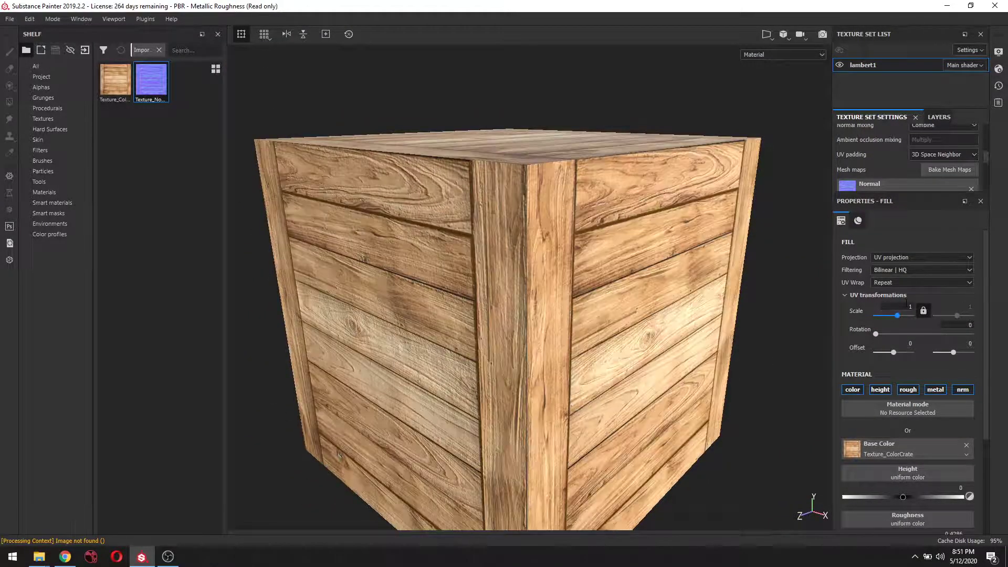
{"action": "left_click", "coordinate": [761, 443]}
Check the crate texture from several sides, including a close look at the front planks
{"action": "scroll", "coordinate": [759, 443], "scroll_direction": "down", "scroll_amount": 2}
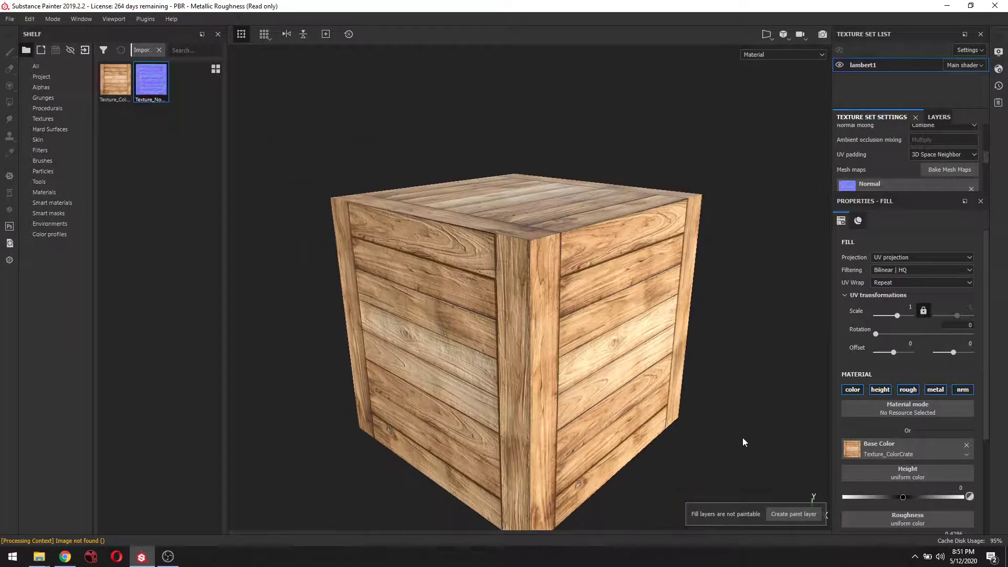
{"action": "mouse_move", "coordinate": [742, 442]}
{"action": "left_mouse_down", "text": "alt"}
{"action": "mouse_move", "coordinate": [704, 354]}
{"action": "mouse_move", "coordinate": [767, 365]}
{"action": "mouse_move", "coordinate": [633, 387]}
{"action": "mouse_move", "coordinate": [637, 351]}
{"action": "mouse_move", "coordinate": [619, 434]}
{"action": "mouse_move", "coordinate": [623, 376]}
{"action": "left_mouse_up", "text": "alt"}
{"action": "scroll", "coordinate": [594, 361], "scroll_direction": "down", "scroll_amount": 1}
{"action": "scroll", "coordinate": [593, 363], "scroll_direction": "up", "scroll_amount": 3}
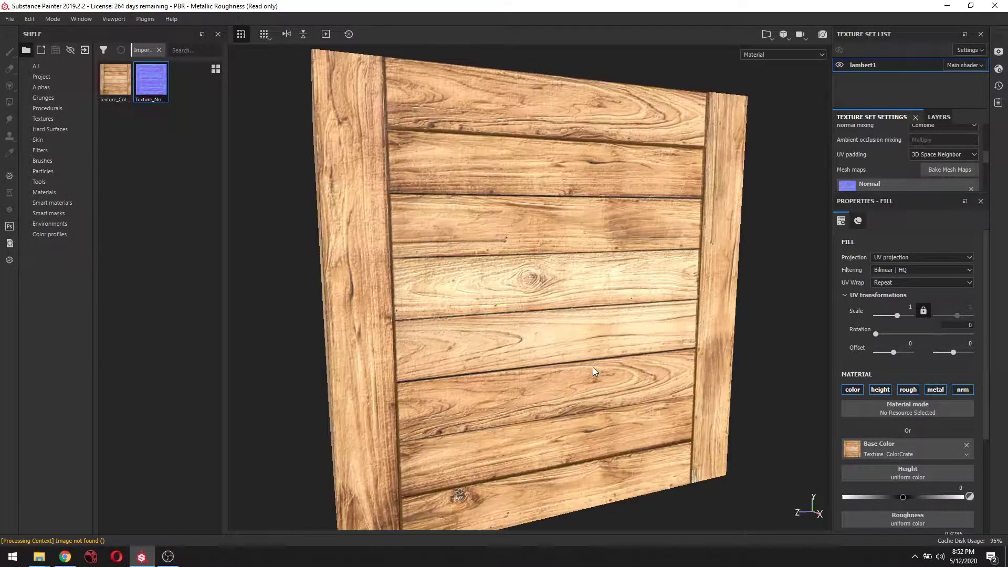
{"action": "scroll", "coordinate": [591, 376], "scroll_direction": "down", "scroll_amount": 2}
{"action": "middle_click_drag", "start_coordinate": [719, 419], "coordinate": [691, 400], "text": "alt"}
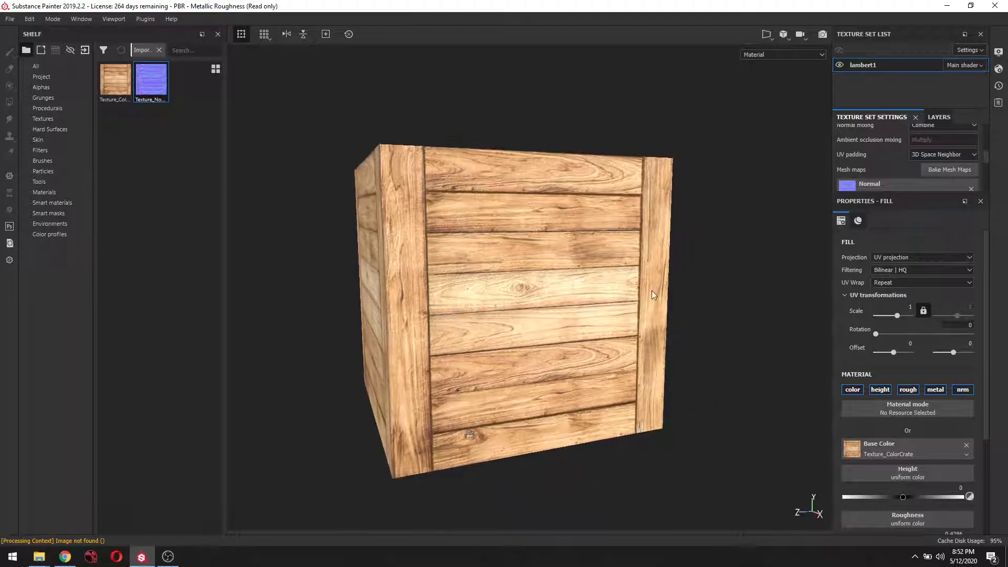
{"action": "left_click_drag", "start_coordinate": [662, 306], "coordinate": [704, 304], "text": "alt"}
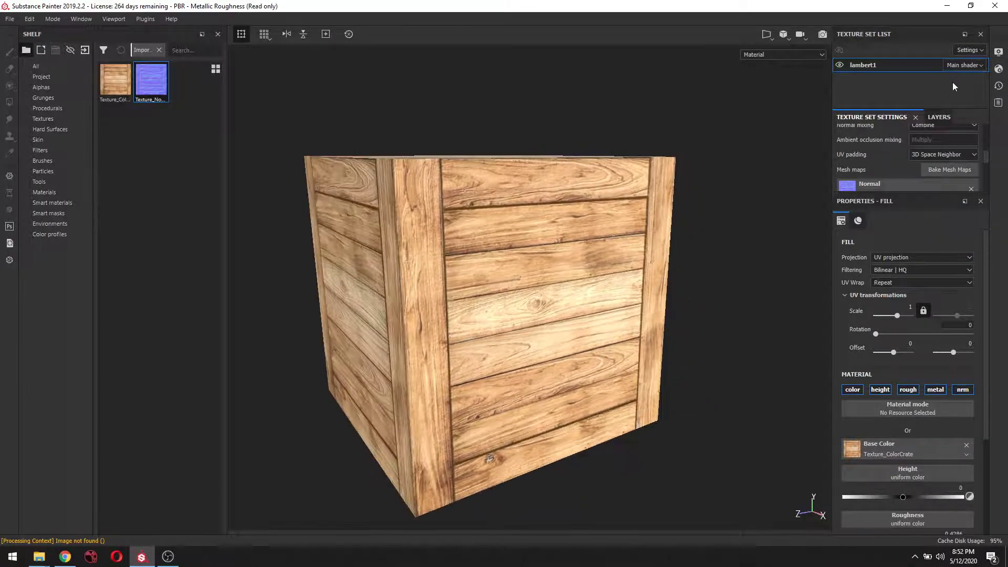
Add a new fill layer above Fill layer 1 and inspect the wood relief on the crate
{"action": "left_click", "coordinate": [940, 117]}
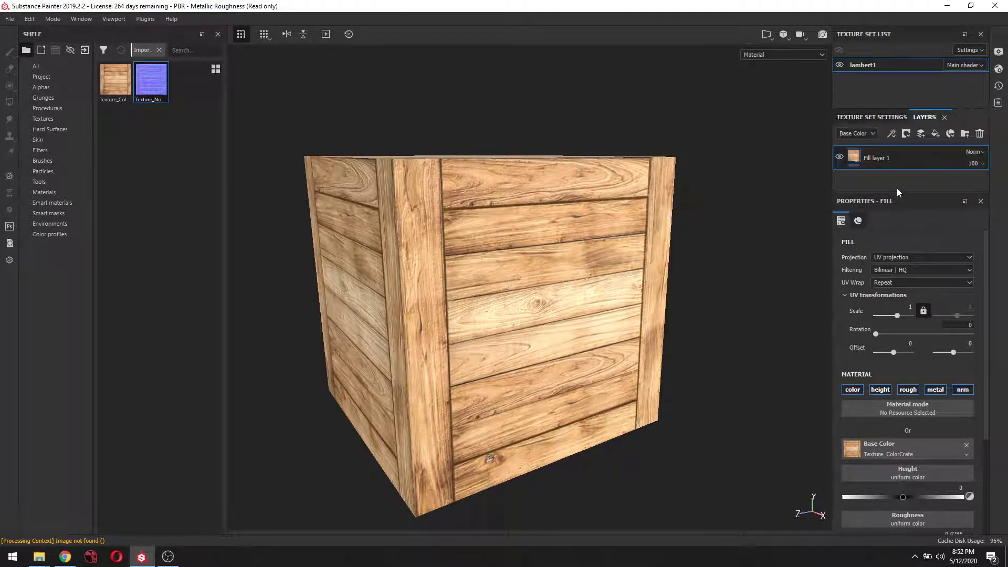
{"action": "left_click", "coordinate": [934, 134]}
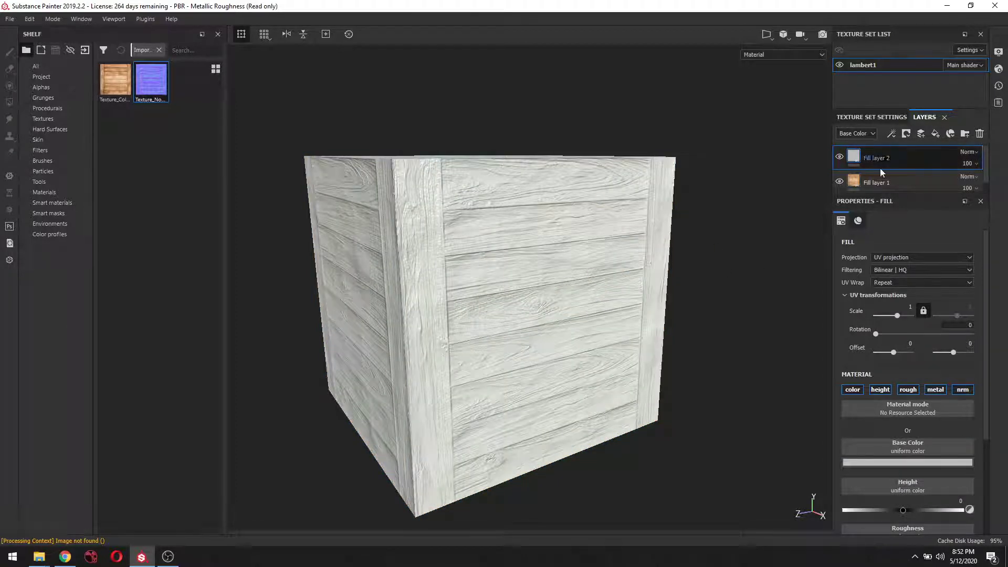
{"action": "left_click_drag", "start_coordinate": [678, 203], "coordinate": [738, 190], "text": "alt"}
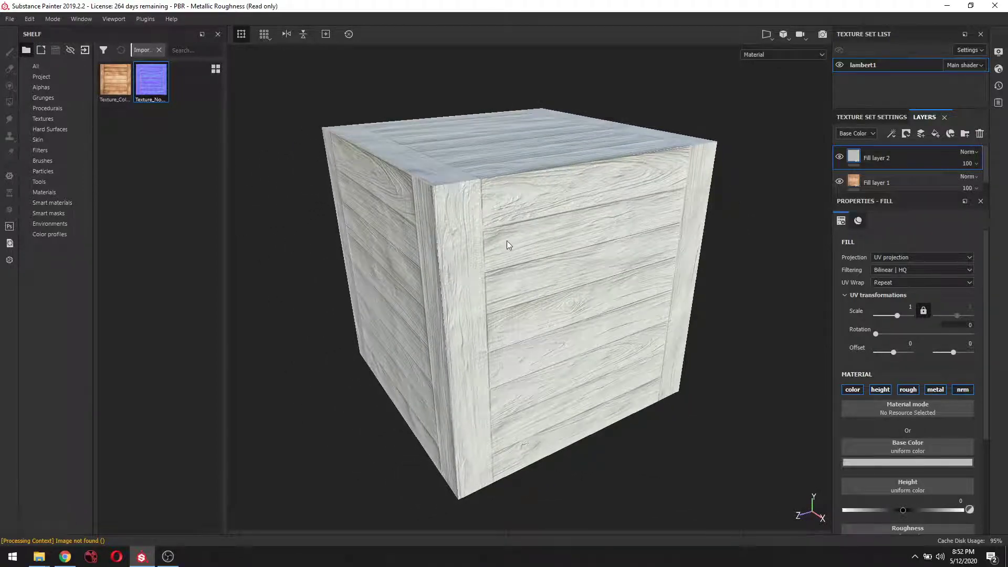
{"action": "scroll", "coordinate": [493, 241], "scroll_direction": "up", "scroll_amount": 3}
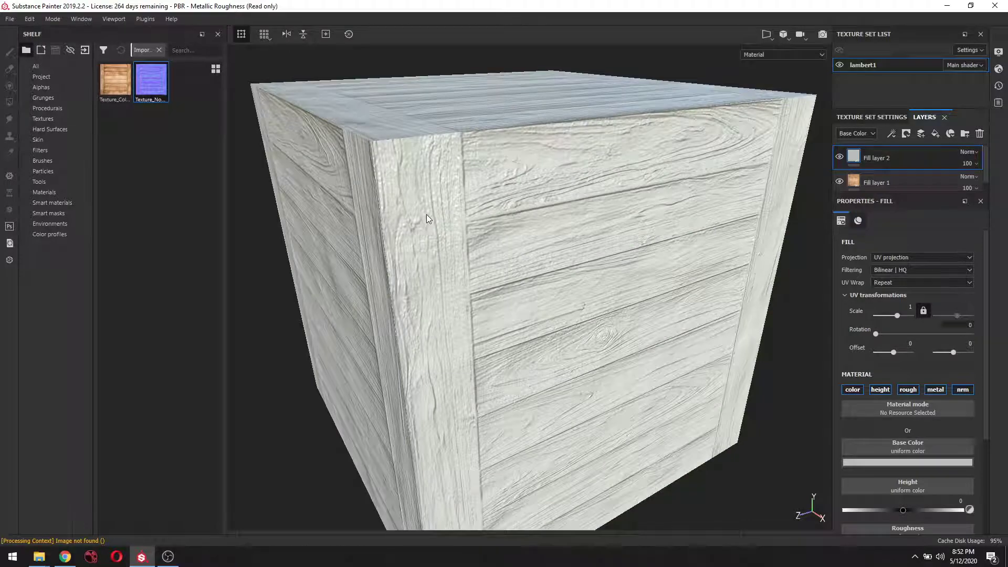
{"action": "scroll", "coordinate": [421, 228], "scroll_direction": "down", "scroll_amount": 1}
{"action": "left_click_drag", "start_coordinate": [422, 229], "coordinate": [468, 185], "text": "alt"}
{"action": "scroll", "coordinate": [493, 231], "scroll_direction": "down", "scroll_amount": 2}
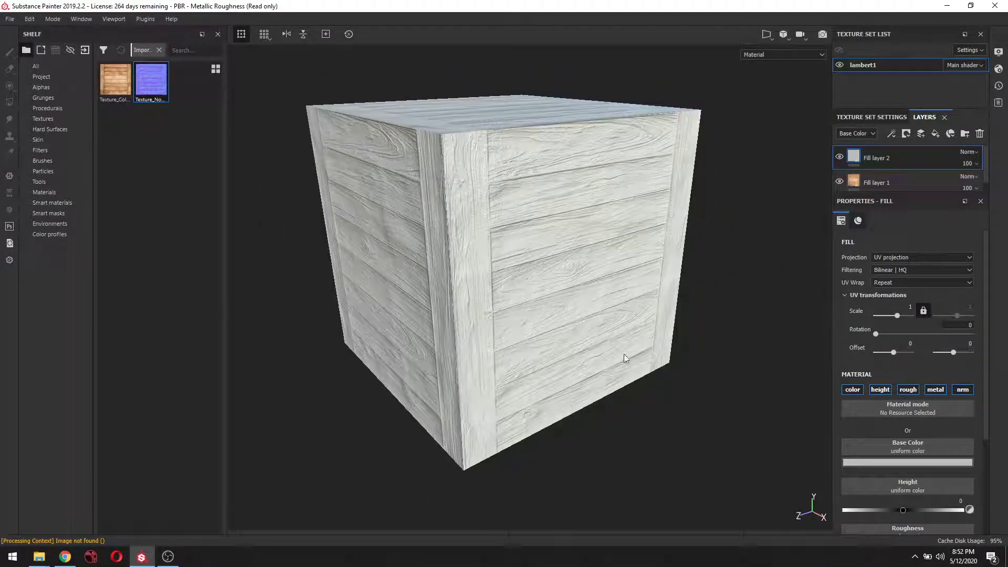
{"action": "left_click_drag", "start_coordinate": [678, 377], "coordinate": [664, 361], "text": "alt"}
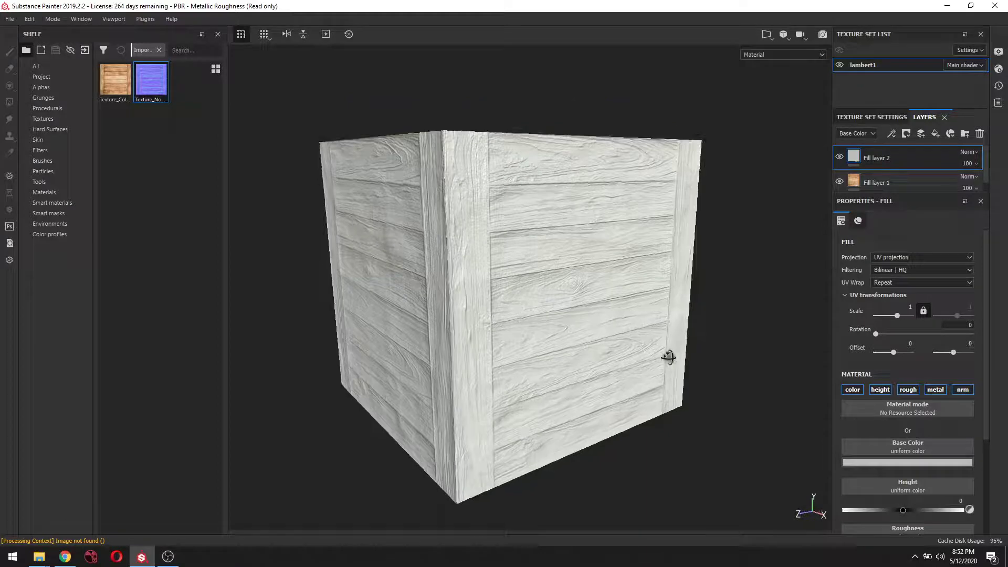
Set Fill layer 2's base color to a very dark brown, RGB 0.029, 0.016, 0.000
{"action": "left_click", "coordinate": [864, 461]}
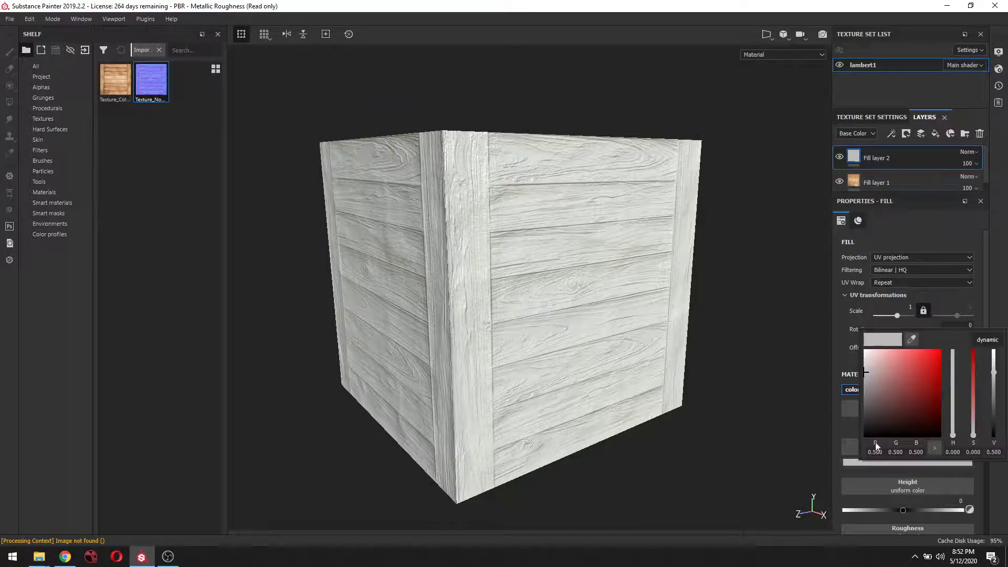
{"action": "left_click", "coordinate": [941, 391]}
{"action": "left_click_drag", "start_coordinate": [941, 390], "coordinate": [941, 399]}
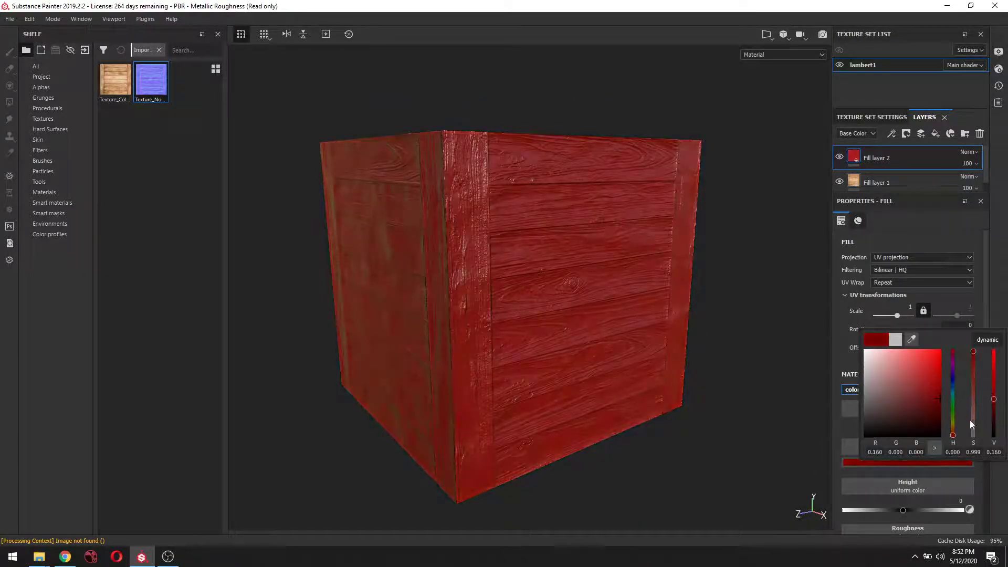
{"action": "left_click", "coordinate": [953, 429]}
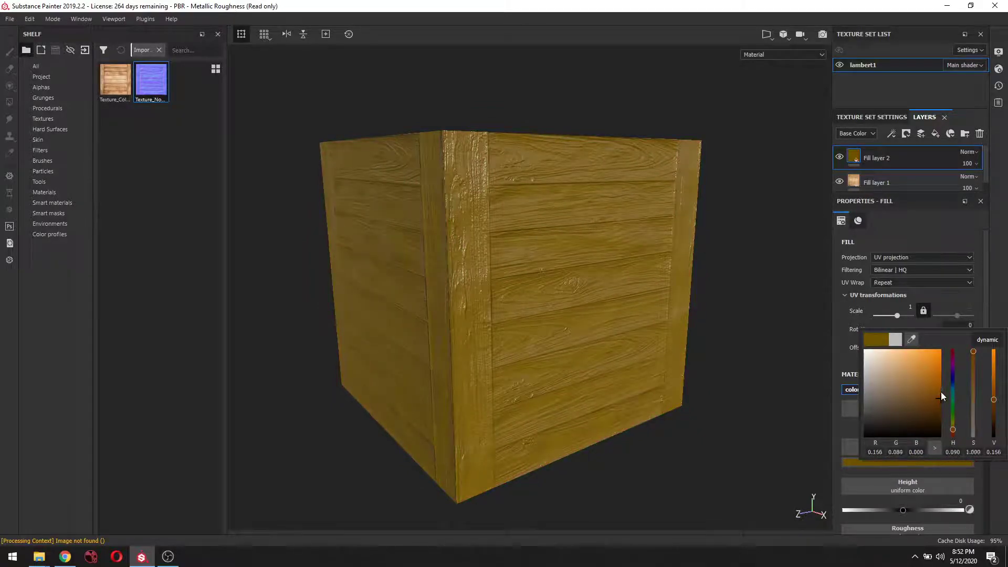
{"action": "left_click_drag", "start_coordinate": [941, 393], "coordinate": [933, 350]}
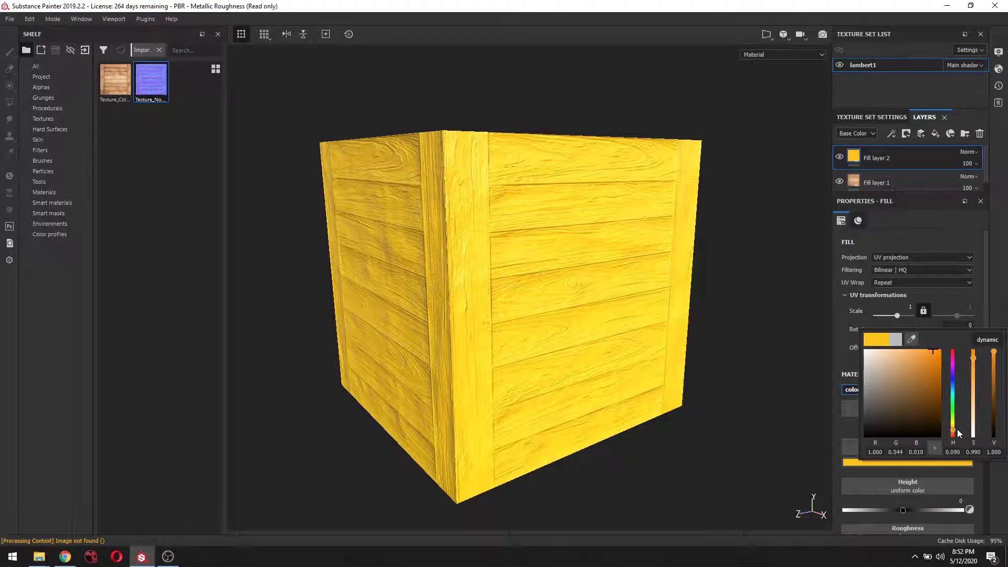
{"action": "left_click_drag", "start_coordinate": [993, 353], "coordinate": [993, 420]}
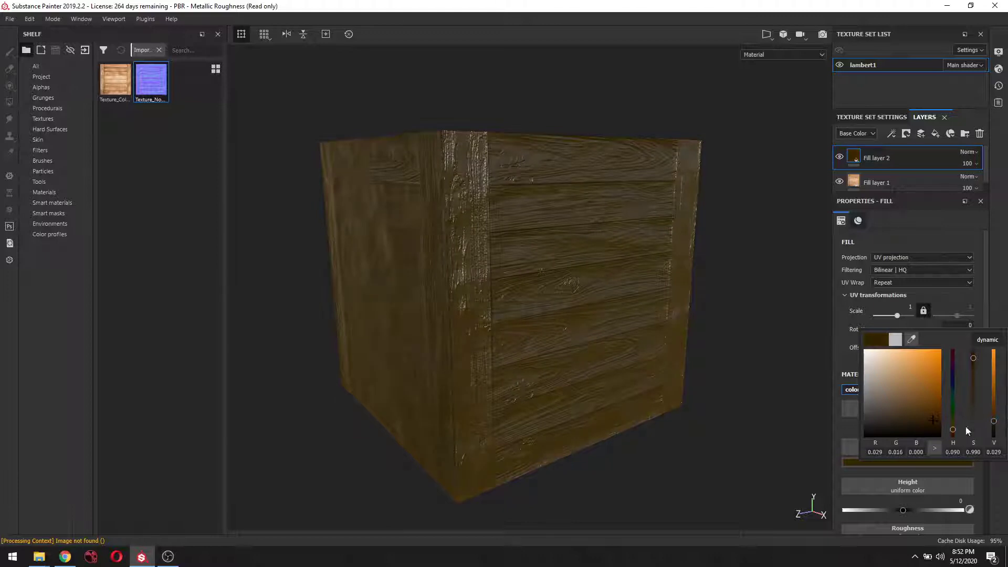
{"action": "mouse_move", "coordinate": [722, 353]}
{"action": "left_mouse_down", "text": "alt"}
{"action": "mouse_move", "coordinate": [760, 399]}
{"action": "mouse_move", "coordinate": [721, 347]}
{"action": "left_mouse_up", "text": "alt"}
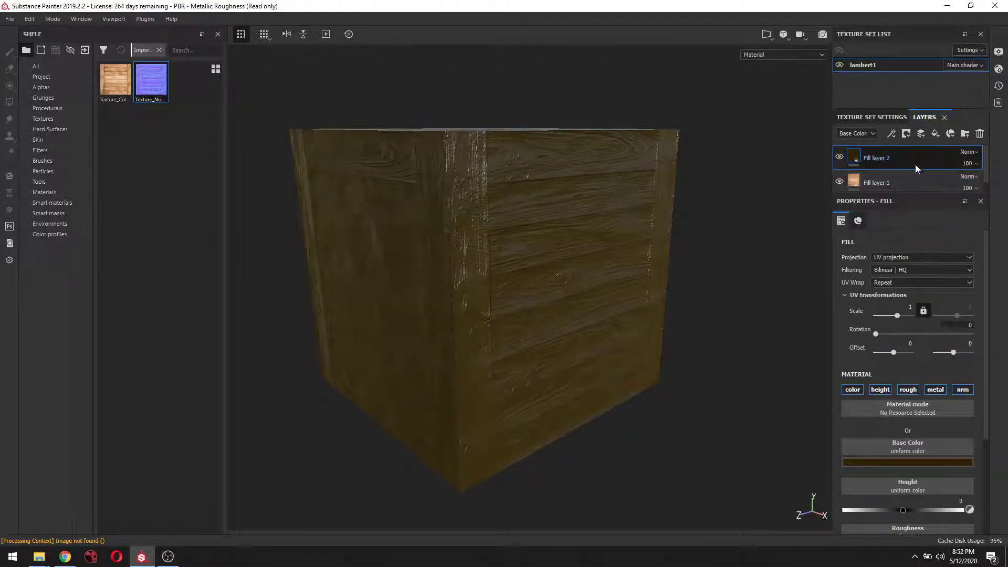
Add a black mask to Fill layer 2 and check the crate
{"action": "left_click", "coordinate": [906, 134]}
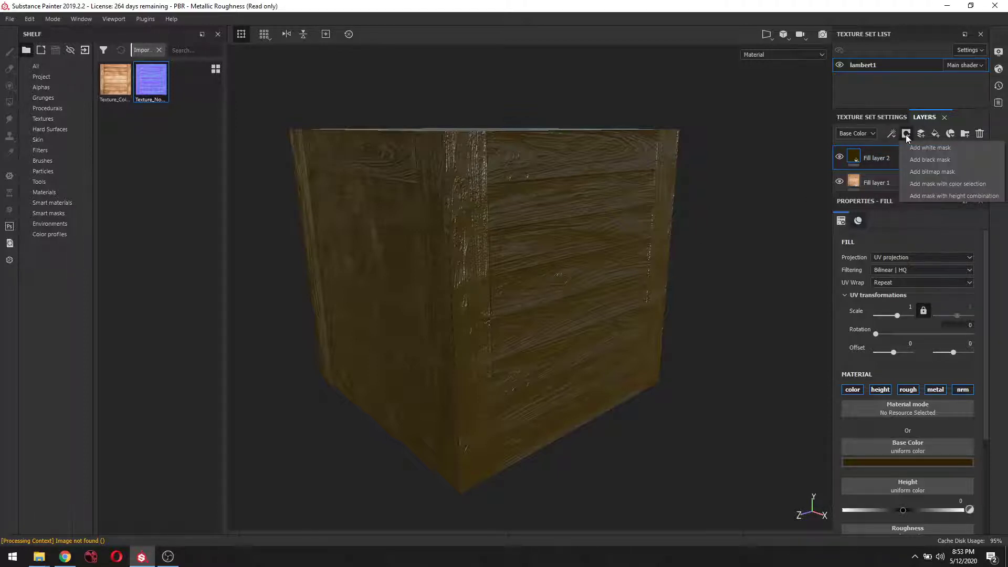
{"action": "left_click", "coordinate": [930, 159]}
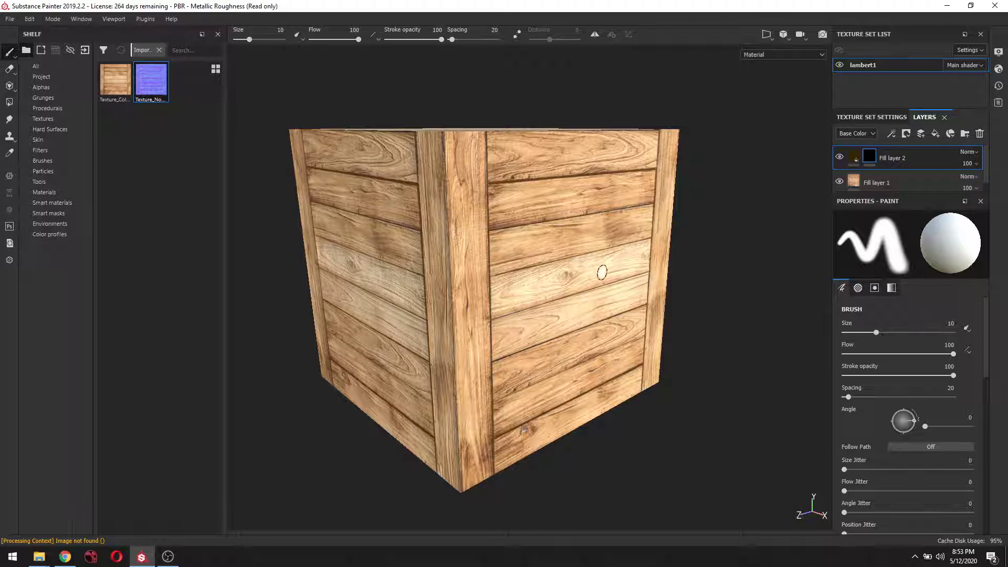
{"action": "scroll", "coordinate": [596, 273], "scroll_direction": "up", "scroll_amount": 3}
{"action": "scroll", "coordinate": [597, 273], "scroll_direction": "down", "scroll_amount": 3}
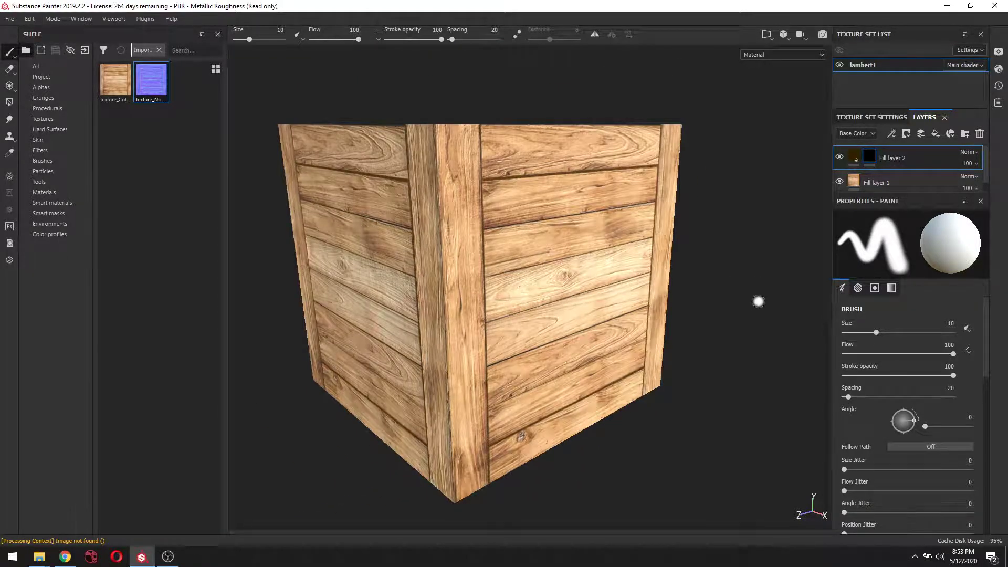
{"action": "left_click_drag", "start_coordinate": [758, 301], "coordinate": [732, 292], "text": "alt"}
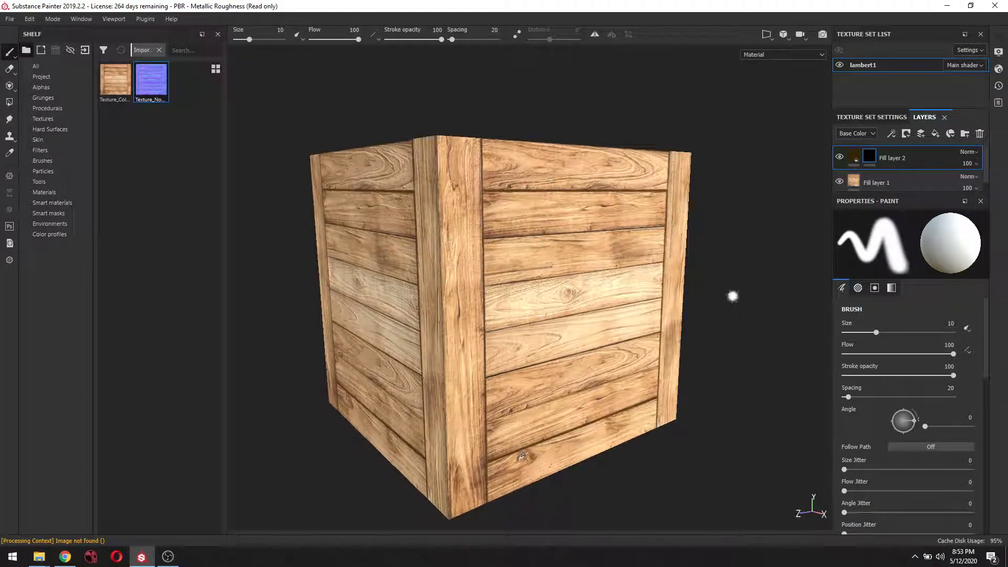
Look through the brush presets in the shelf, previewing decorative ones such as Leaf Swirl
{"action": "left_click", "coordinate": [50, 160]}
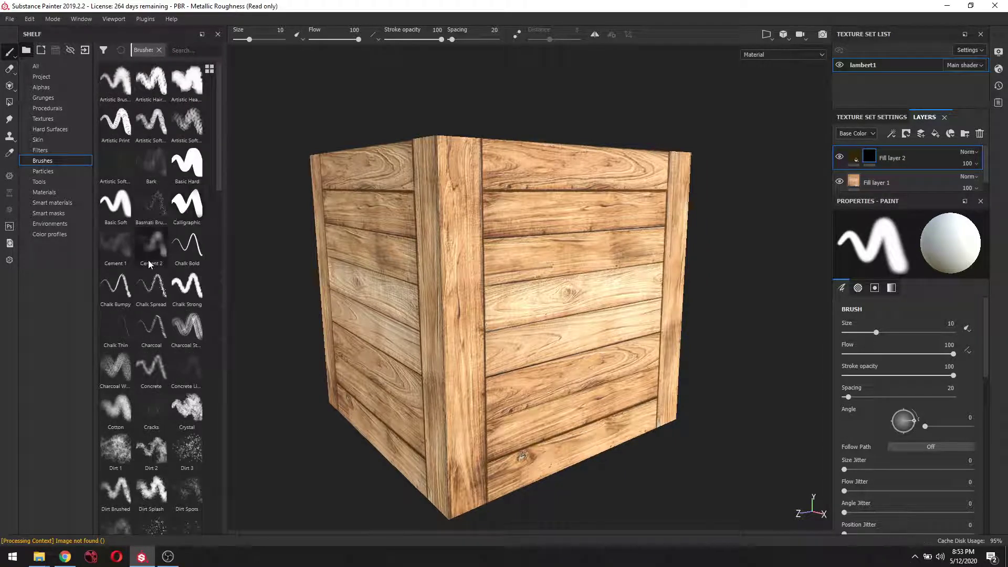
{"action": "scroll", "coordinate": [149, 264], "scroll_direction": "down", "scroll_amount": 10}
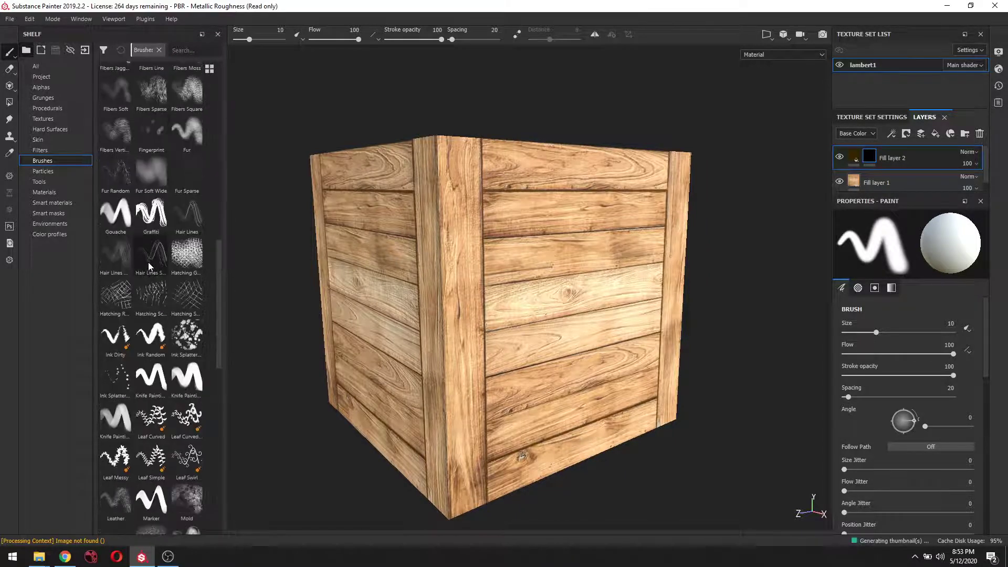
{"action": "scroll", "coordinate": [149, 263], "scroll_direction": "down", "scroll_amount": 5}
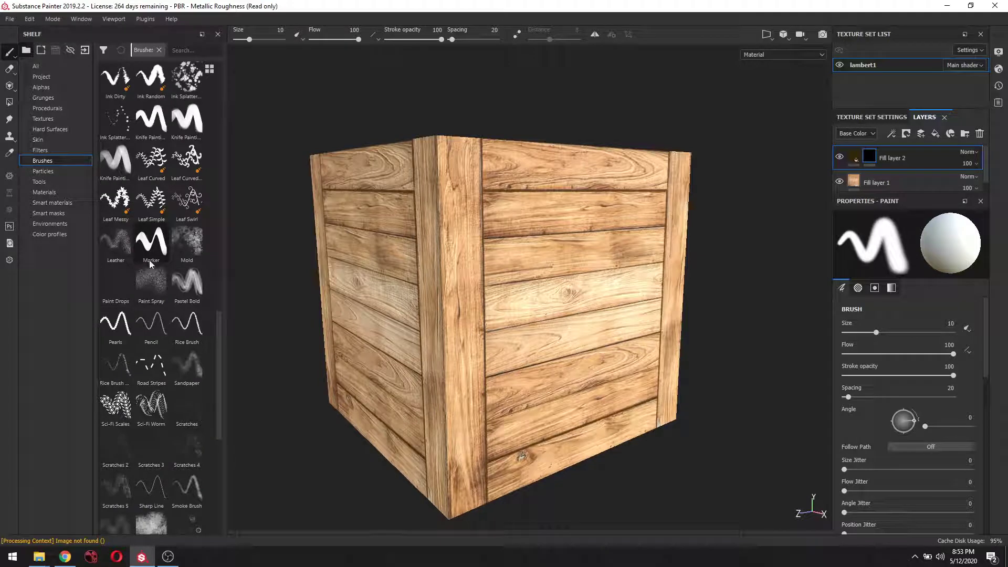
{"action": "mouse_move", "coordinate": [186, 209]}
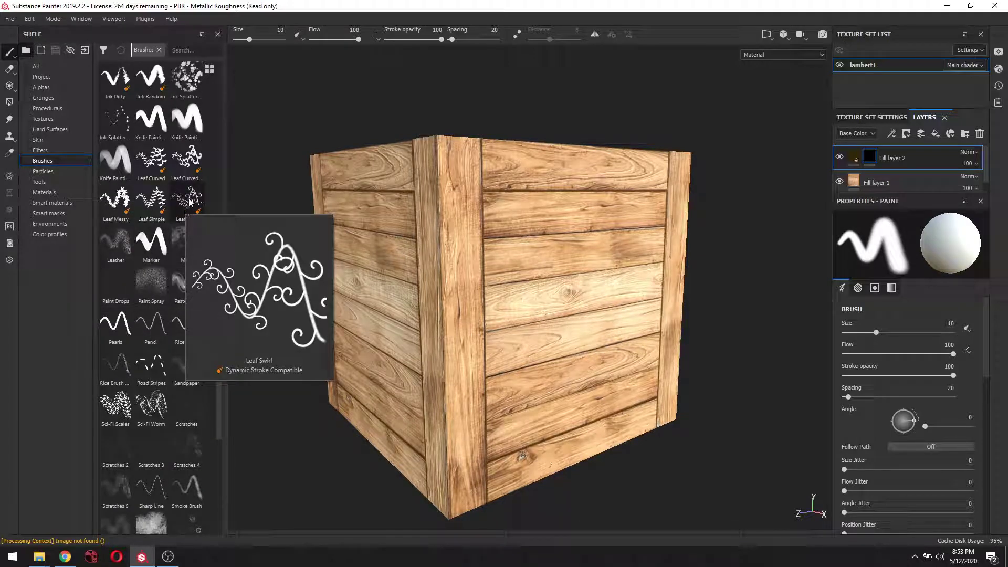
{"action": "scroll", "coordinate": [153, 401], "scroll_direction": "down", "scroll_amount": 8}
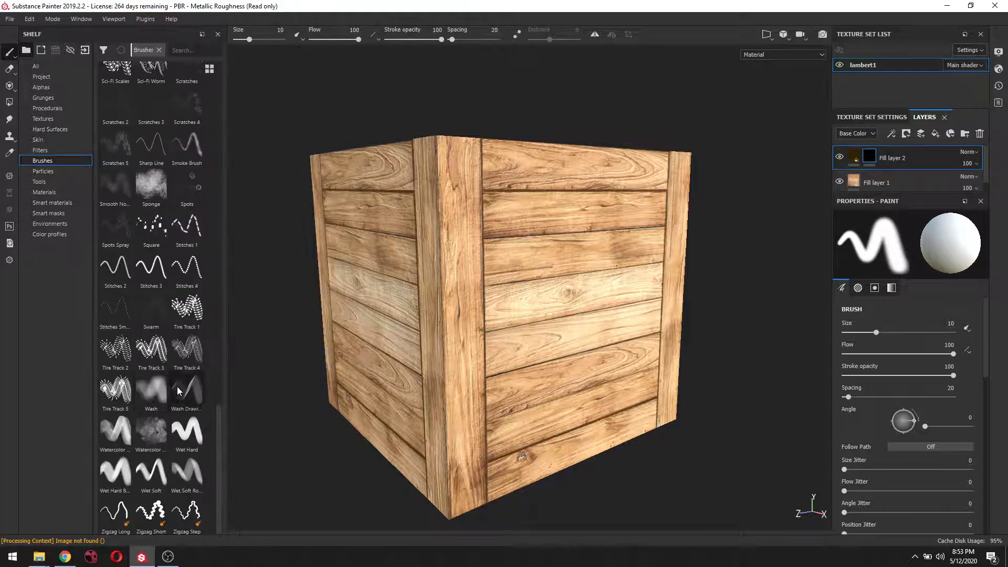
{"action": "scroll", "coordinate": [164, 440], "scroll_direction": "up", "scroll_amount": 12}
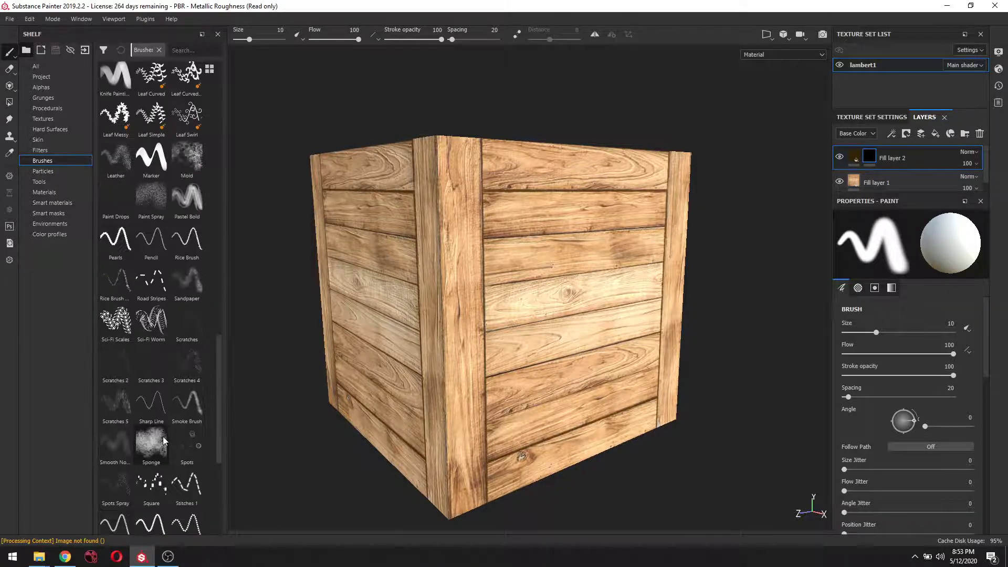
{"action": "scroll", "coordinate": [163, 435], "scroll_direction": "down", "scroll_amount": 6}
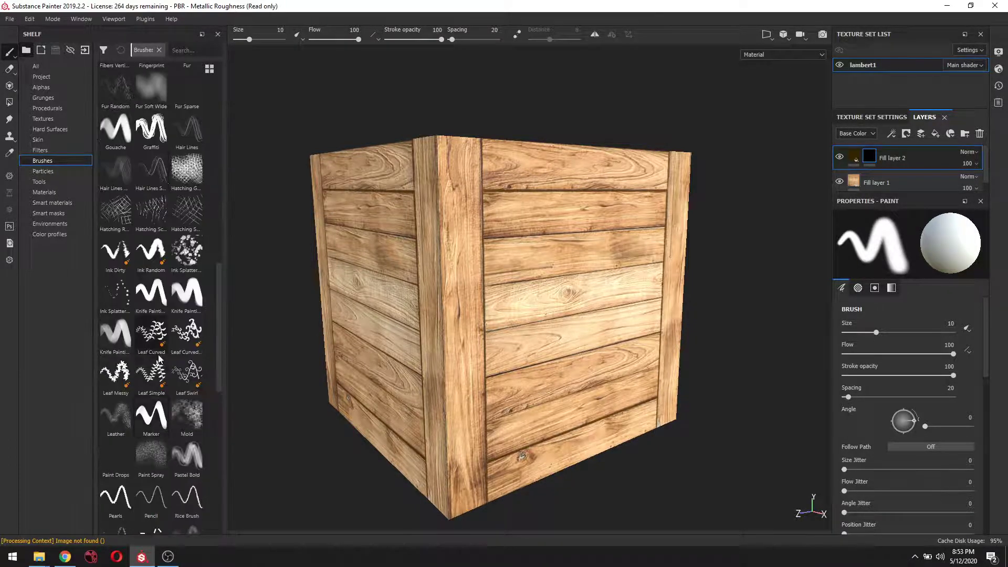
{"action": "mouse_move", "coordinate": [184, 373]}
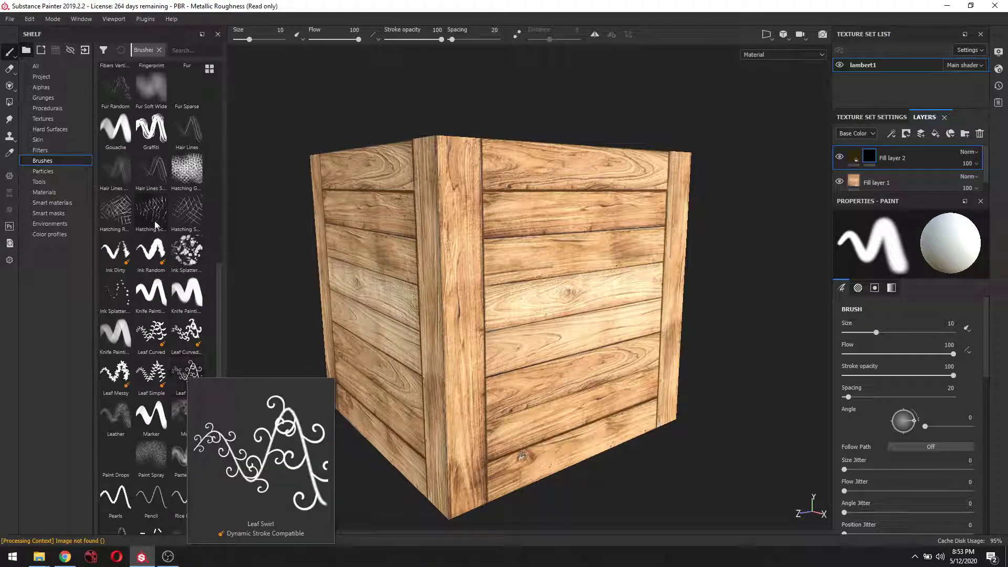
{"action": "mouse_move", "coordinate": [135, 221]}
{"action": "scroll", "coordinate": [135, 224], "scroll_direction": "up", "scroll_amount": 6}
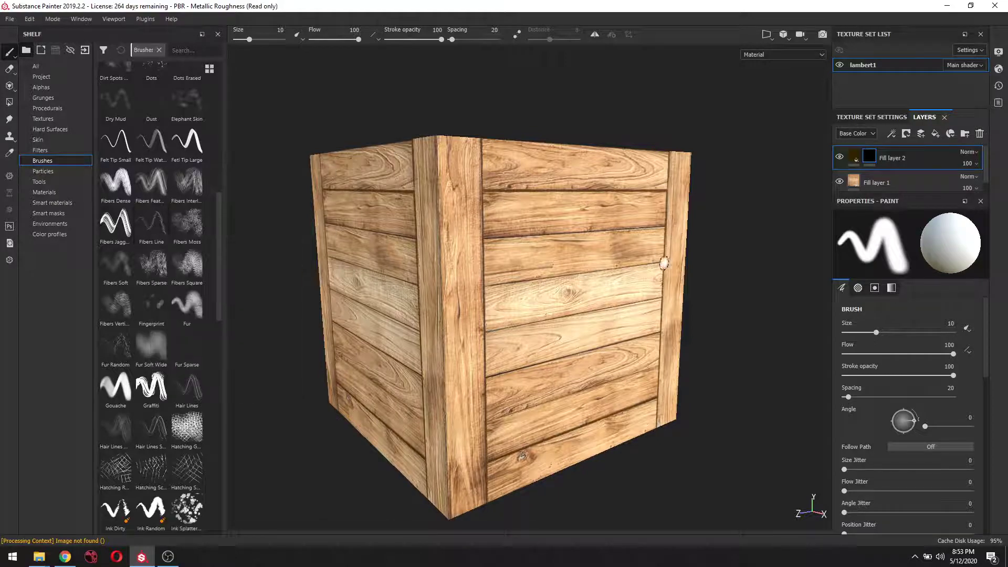
Try a size 2.9 brush with a diagonal stroke across the crate's front planks, and undo the stroke
{"action": "left_click_drag", "start_coordinate": [724, 255], "coordinate": [657, 252], "text": "alt"}
{"action": "scroll", "coordinate": [569, 277], "scroll_direction": "up", "scroll_amount": 2}
{"action": "scroll", "coordinate": [547, 273], "scroll_direction": "down", "scroll_amount": 1}
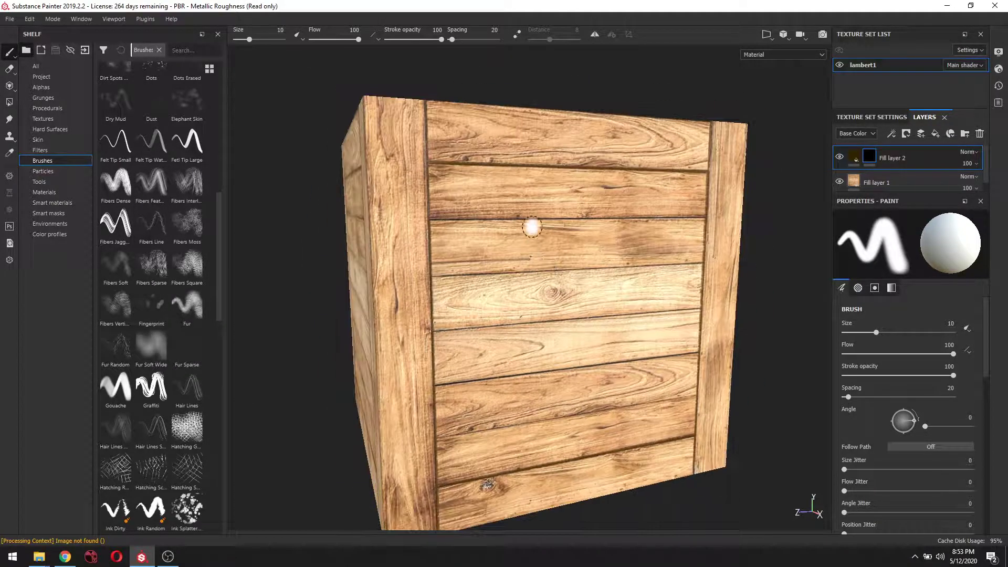
{"action": "mouse_move", "coordinate": [723, 279]}
{"action": "left_mouse_down", "text": "alt+shift"}
{"action": "mouse_move", "coordinate": [693, 292]}
{"action": "mouse_move", "coordinate": [705, 285]}
{"action": "left_mouse_up", "text": "alt+shift"}
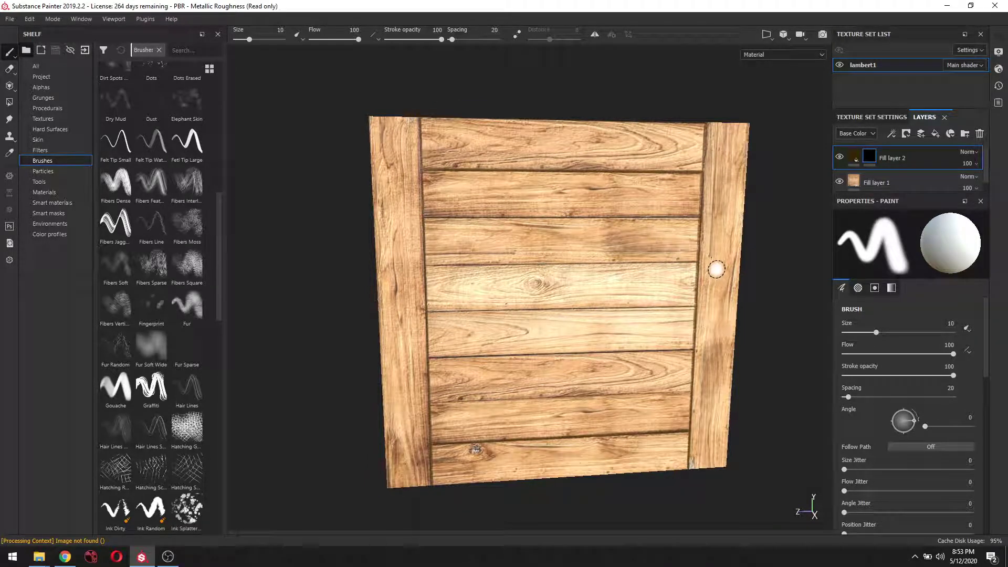
{"action": "right_click_drag", "start_coordinate": [717, 270], "coordinate": [717, 269], "text": "ctrl"}
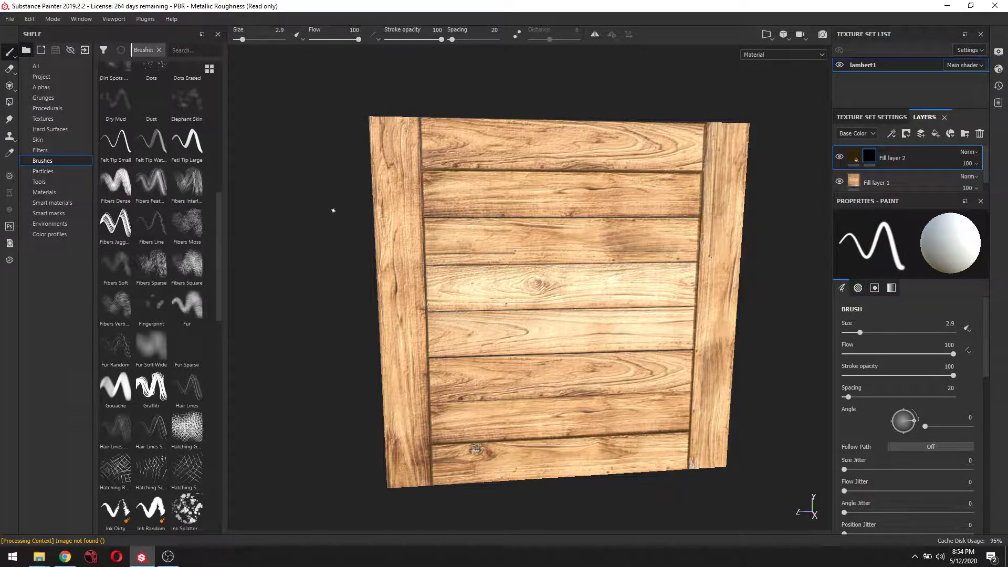
{"action": "scroll", "coordinate": [421, 162], "scroll_direction": "up", "scroll_amount": 3}
{"action": "scroll", "coordinate": [462, 193], "scroll_direction": "down", "scroll_amount": 1}
{"action": "scroll", "coordinate": [462, 193], "scroll_direction": "down", "scroll_amount": 1}
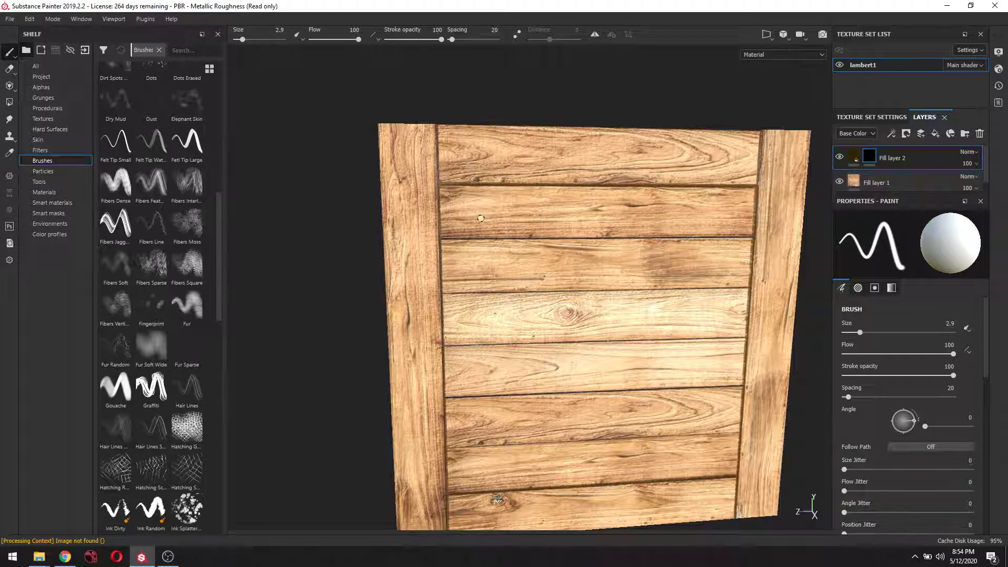
{"action": "mouse_move", "coordinate": [417, 200]}
{"action": "left_mouse_down", "text": "alt"}
{"action": "mouse_move", "coordinate": [542, 222]}
{"action": "mouse_move", "coordinate": [425, 201]}
{"action": "mouse_move", "coordinate": [584, 337]}
{"action": "mouse_move", "coordinate": [711, 491]}
{"action": "left_mouse_up", "text": "alt"}
{"action": "scroll", "coordinate": [705, 479], "scroll_direction": "down", "scroll_amount": 2}
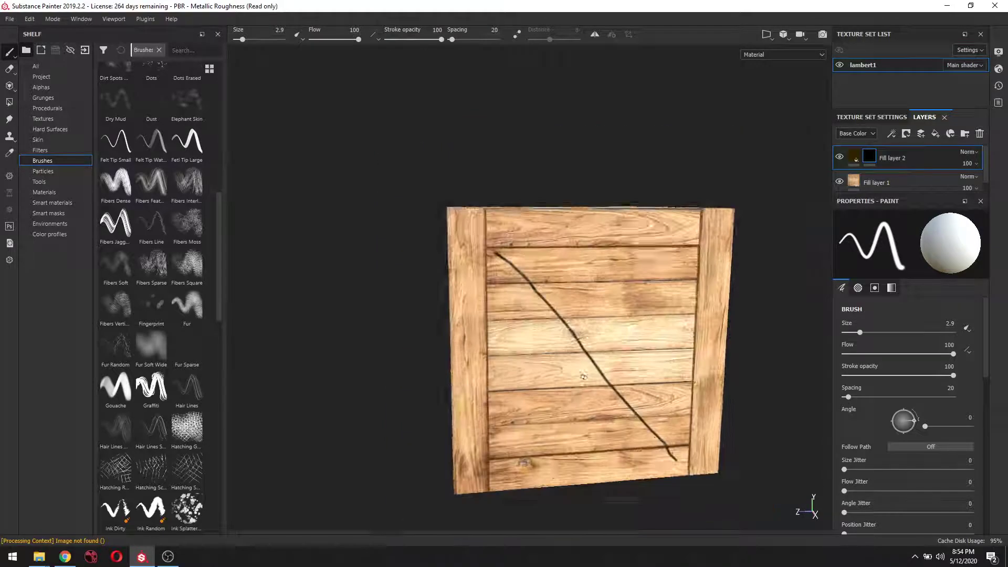
{"action": "mouse_move", "coordinate": [428, 353]}
{"action": "left_mouse_down", "text": "alt"}
{"action": "mouse_move", "coordinate": [567, 444]}
{"action": "mouse_move", "coordinate": [553, 317]}
{"action": "mouse_move", "coordinate": [565, 185]}
{"action": "mouse_move", "coordinate": [540, 331]}
{"action": "mouse_move", "coordinate": [385, 331]}
{"action": "mouse_move", "coordinate": [715, 360]}
{"action": "mouse_move", "coordinate": [840, 345]}
{"action": "mouse_move", "coordinate": [749, 367]}
{"action": "mouse_move", "coordinate": [767, 344]}
{"action": "mouse_move", "coordinate": [743, 351]}
{"action": "left_mouse_up", "text": "alt"}
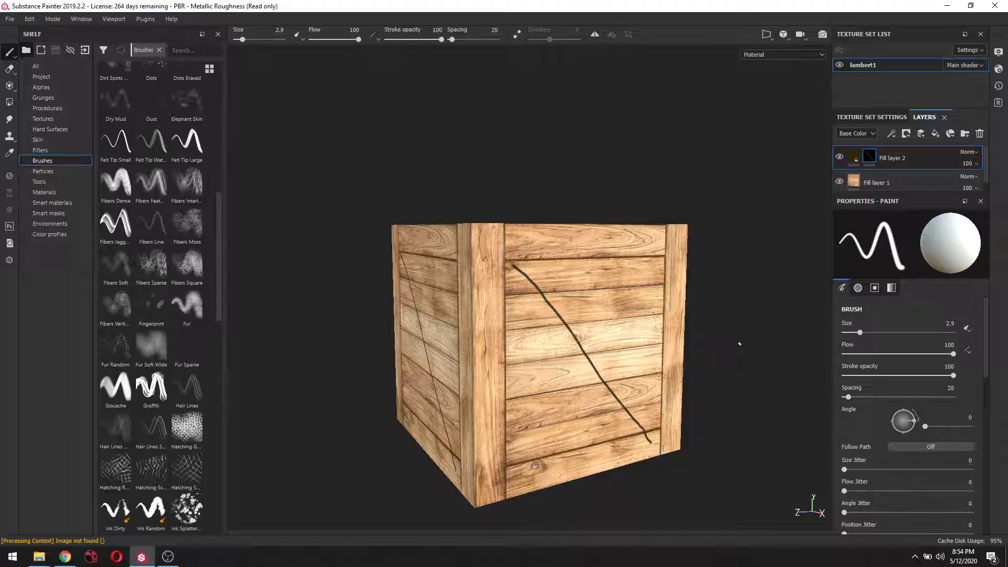
{"action": "key", "text": "ctrl+z"}
Reduce the brush size to 1.6 and frame the crate's front face for painting along its grooves
{"action": "scroll", "coordinate": [525, 313], "scroll_direction": "up", "scroll_amount": 3}
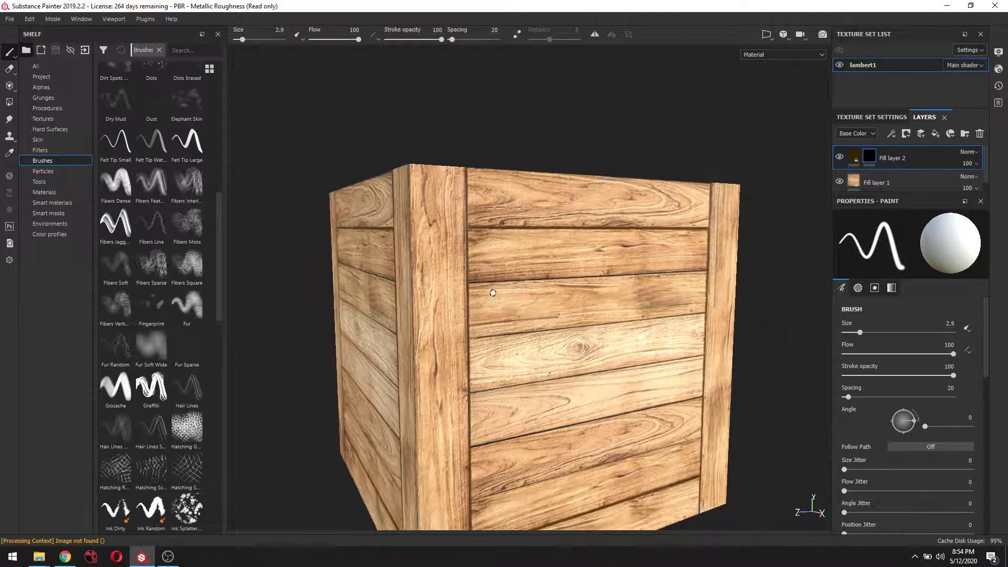
{"action": "right_click_drag", "start_coordinate": [493, 292], "coordinate": [484, 293], "text": "ctrl"}
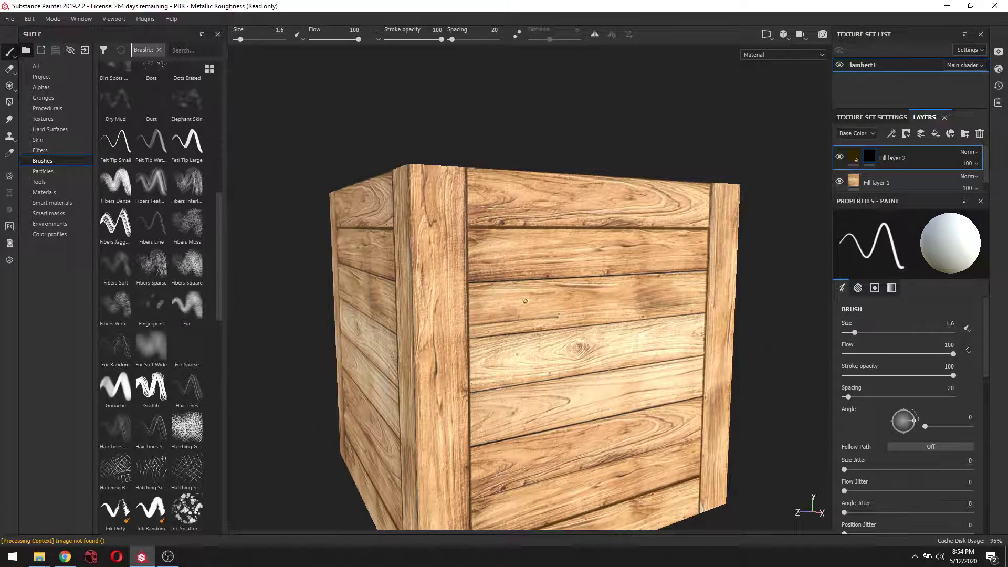
{"action": "mouse_move", "coordinate": [541, 297]}
{"action": "middle_mouse_down", "text": "alt"}
{"action": "mouse_move", "coordinate": [532, 213]}
{"action": "mouse_move", "coordinate": [506, 207]}
{"action": "middle_mouse_up", "text": "alt"}
{"action": "scroll", "coordinate": [506, 206], "scroll_direction": "up", "scroll_amount": 3}
{"action": "left_click_drag", "start_coordinate": [506, 206], "coordinate": [451, 210], "text": "alt"}
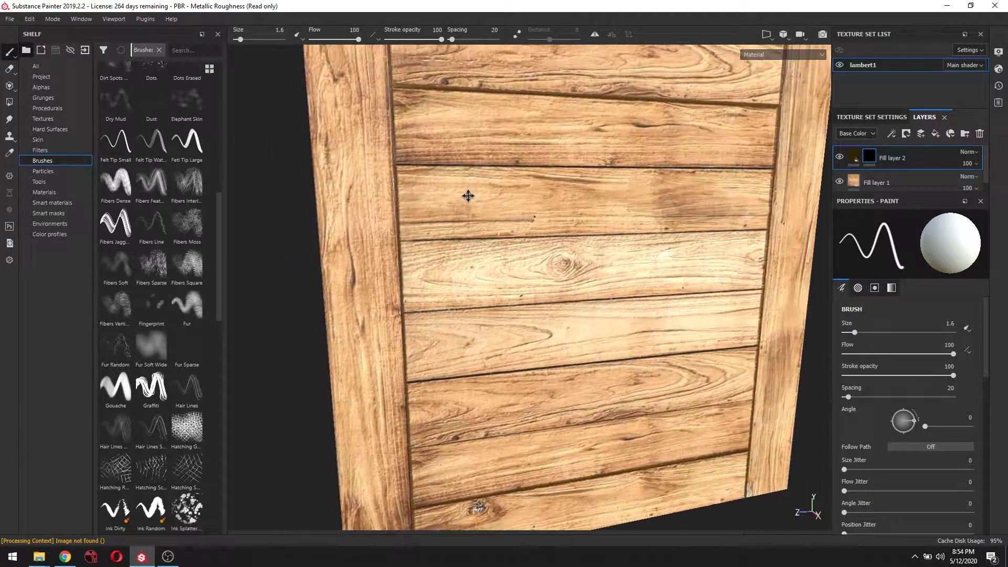
{"action": "middle_click_drag", "start_coordinate": [468, 196], "coordinate": [492, 177], "text": "alt"}
{"action": "scroll", "coordinate": [493, 177], "scroll_direction": "down", "scroll_amount": 2}
{"action": "scroll", "coordinate": [471, 138], "scroll_direction": "up", "scroll_amount": 1}
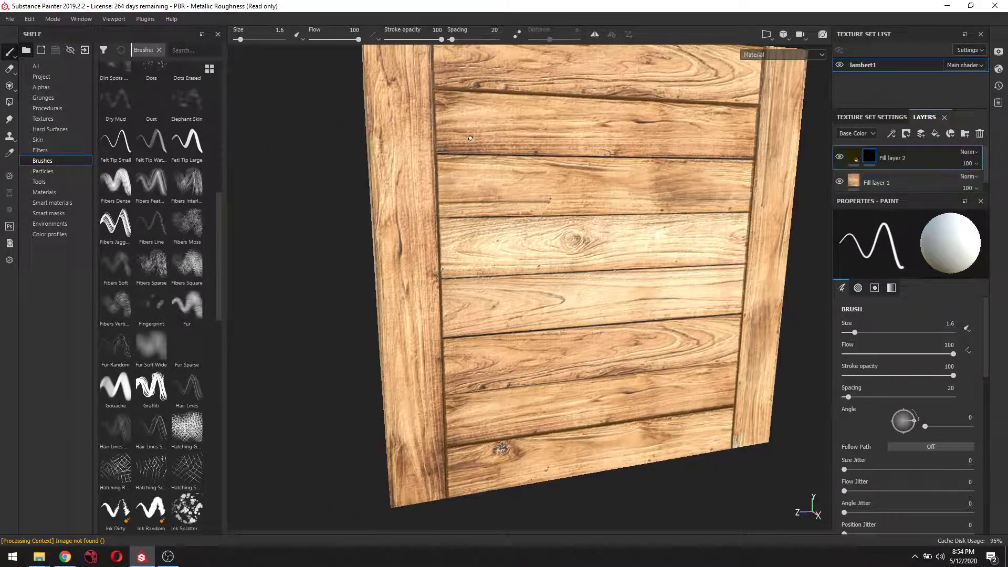
{"action": "middle_click_drag", "start_coordinate": [471, 143], "coordinate": [472, 190], "text": "alt"}
{"action": "left_click_drag", "start_coordinate": [475, 191], "coordinate": [451, 176], "text": "alt"}
{"action": "middle_click_drag", "start_coordinate": [484, 194], "coordinate": [502, 165], "text": "alt"}
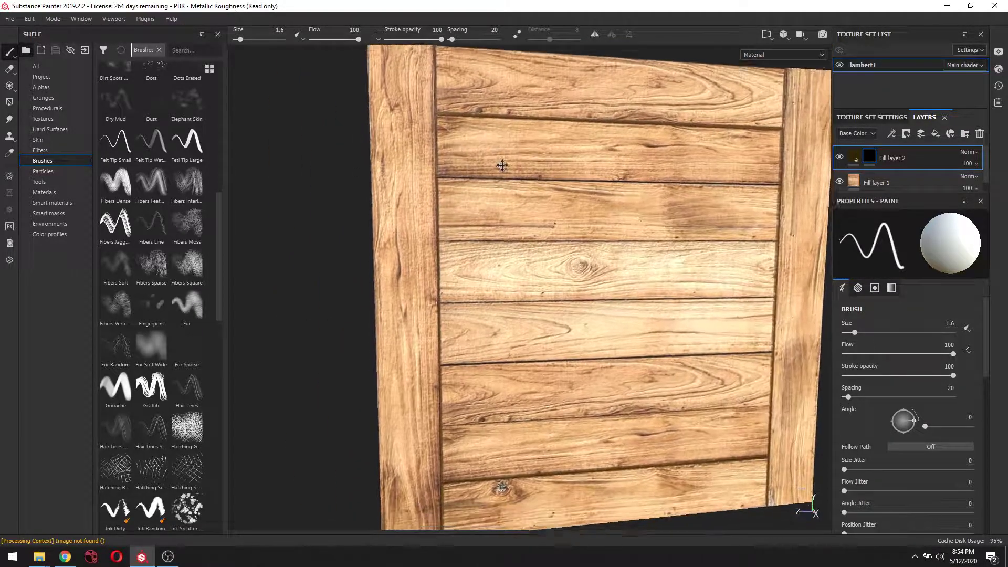
{"action": "left_click_drag", "start_coordinate": [502, 164], "coordinate": [457, 137], "text": "alt"}
{"action": "scroll", "coordinate": [457, 137], "scroll_direction": "down", "scroll_amount": 1}
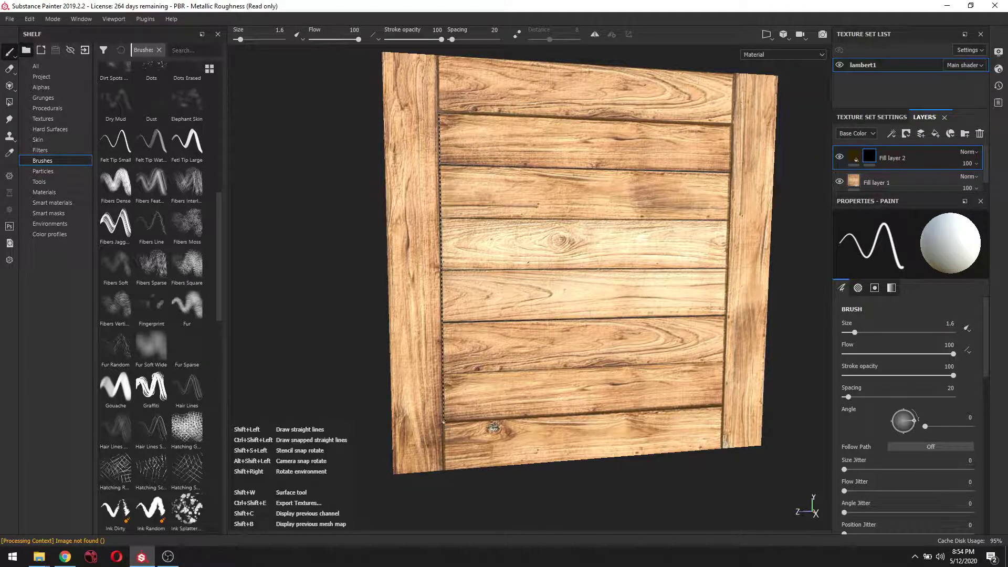
Paint straight mask strokes along the two vertical grooves and the uppermost and lowermost horizontal grooves of the crate's front face
{"action": "left_click", "coordinate": [443, 421], "text": "shift"}
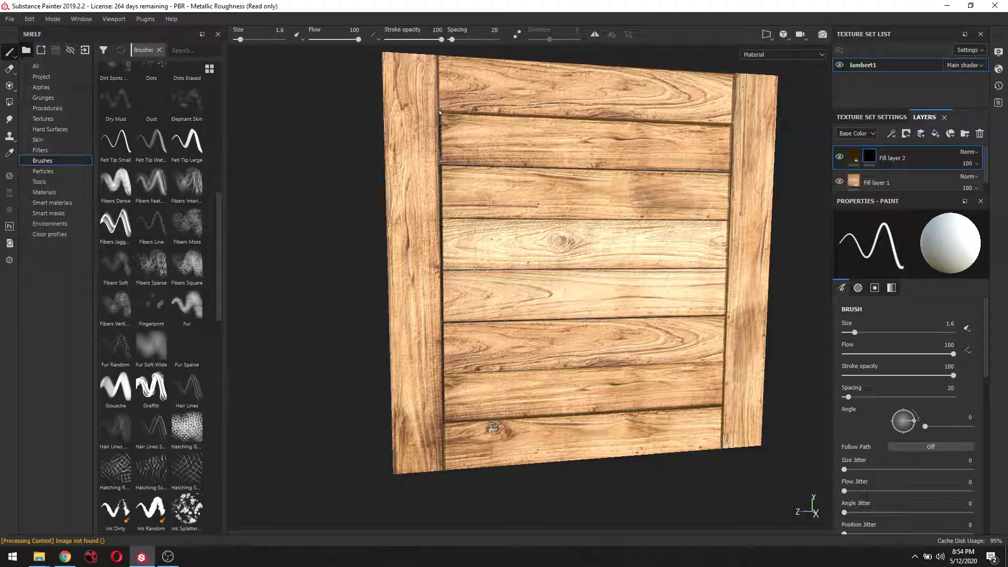
{"action": "left_click", "coordinate": [440, 113]}
{"action": "left_click", "coordinate": [731, 125], "text": "shift"}
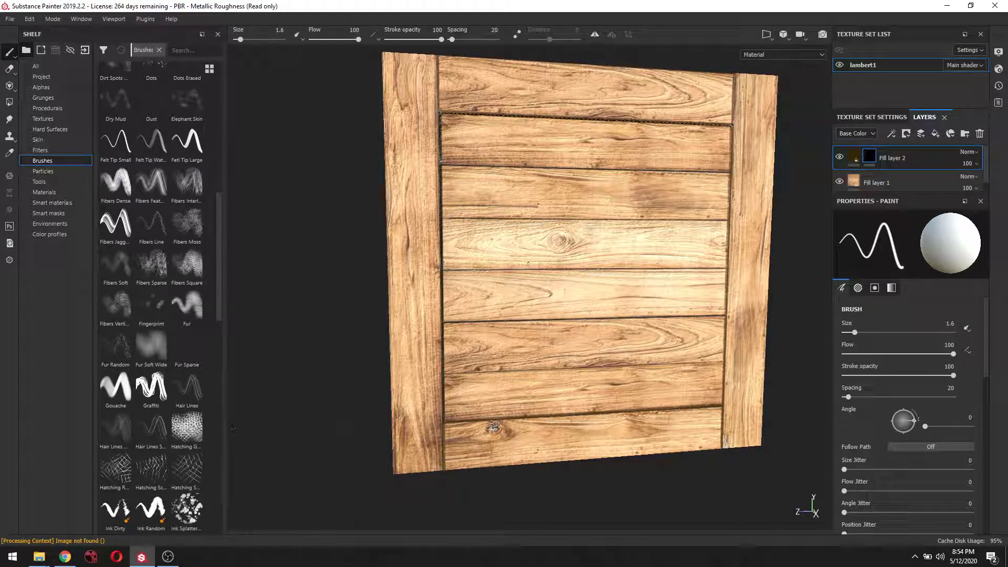
{"action": "left_click", "coordinate": [725, 405], "text": "shift"}
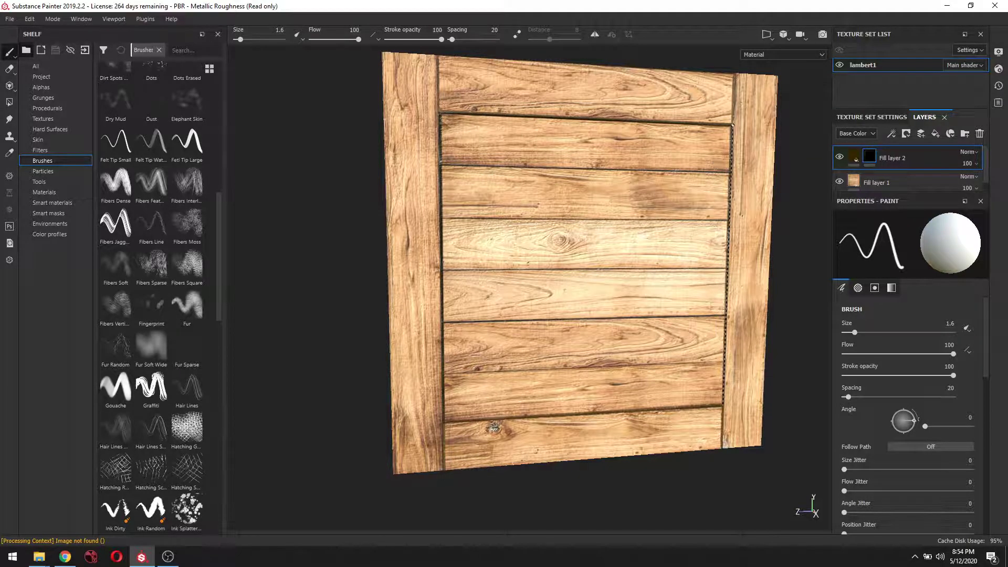
{"action": "left_click", "coordinate": [731, 127]}
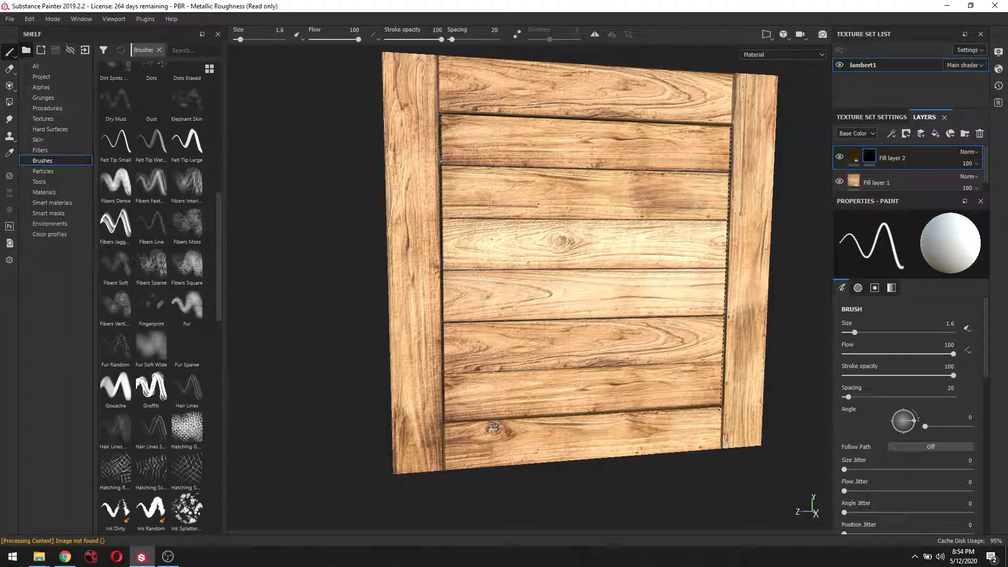
{"action": "left_click", "coordinate": [721, 405], "text": "shift"}
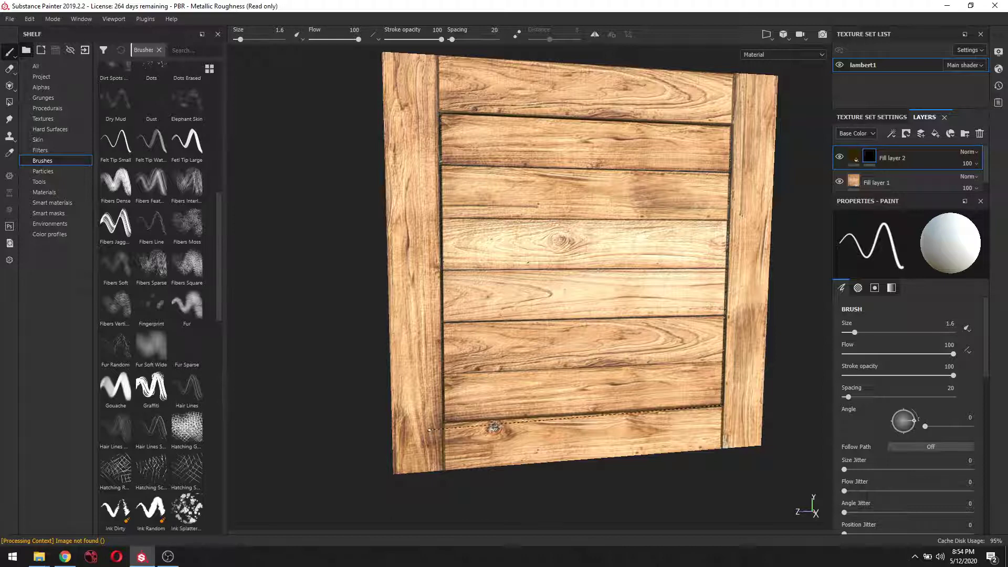
{"action": "left_click", "coordinate": [447, 419]}
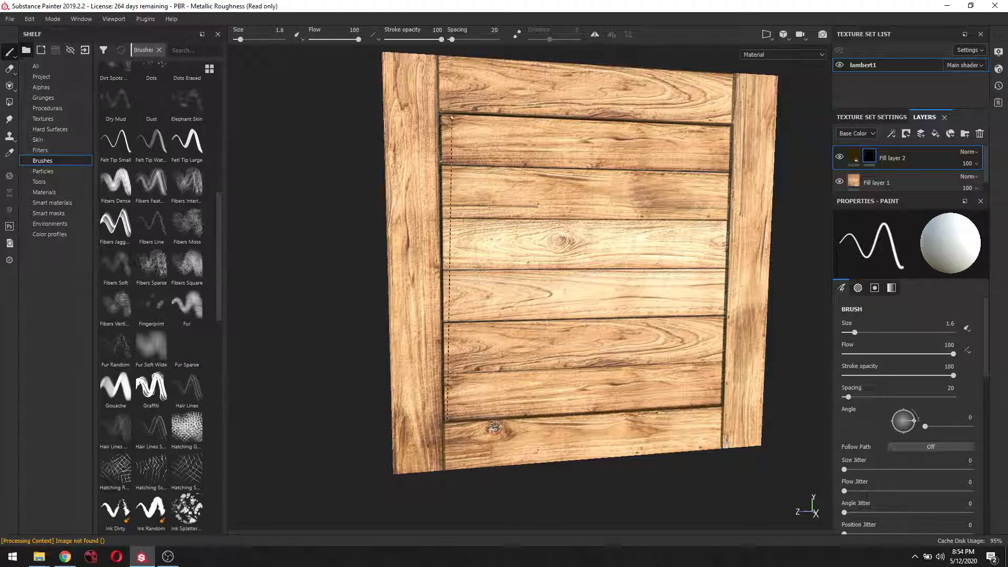
{"action": "left_click", "coordinate": [723, 405], "text": "shift"}
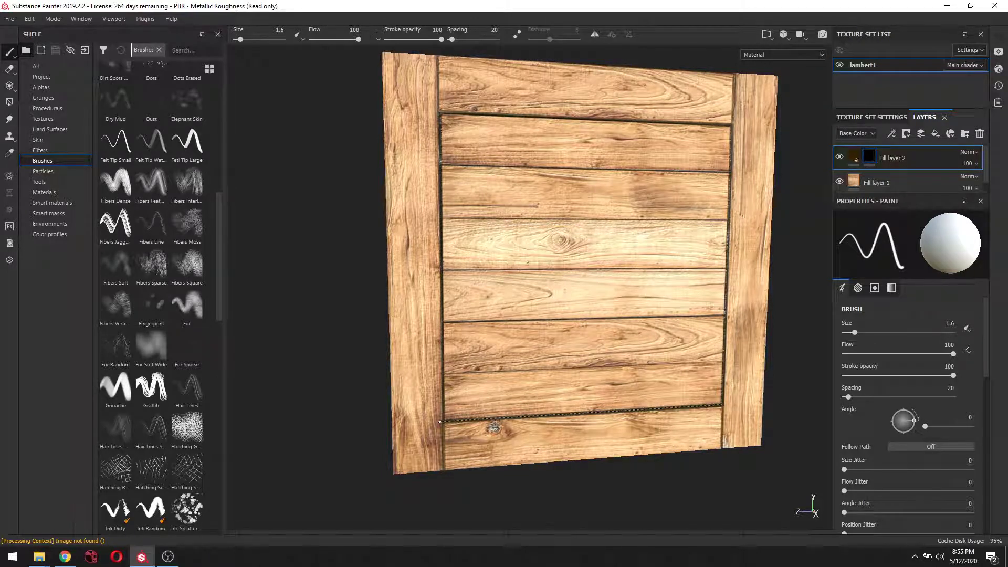
{"action": "left_click", "coordinate": [444, 421], "text": "shift"}
Reduce the brush size to 0.88 and paint straight strokes along the second, third and fourth horizontal grooves from the crate's upper edge
{"action": "mouse_move", "coordinate": [772, 338]}
{"action": "left_mouse_down", "text": "alt"}
{"action": "mouse_move", "coordinate": [743, 341]}
{"action": "mouse_move", "coordinate": [787, 326]}
{"action": "mouse_move", "coordinate": [741, 333]}
{"action": "mouse_move", "coordinate": [760, 338]}
{"action": "left_mouse_up", "text": "alt"}
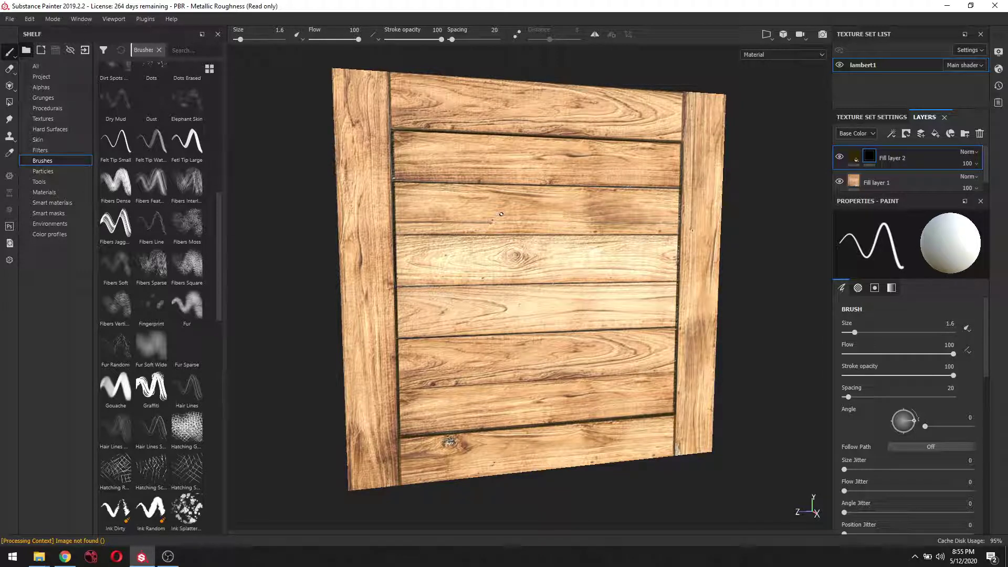
{"action": "scroll", "coordinate": [410, 189], "scroll_direction": "up", "scroll_amount": 3}
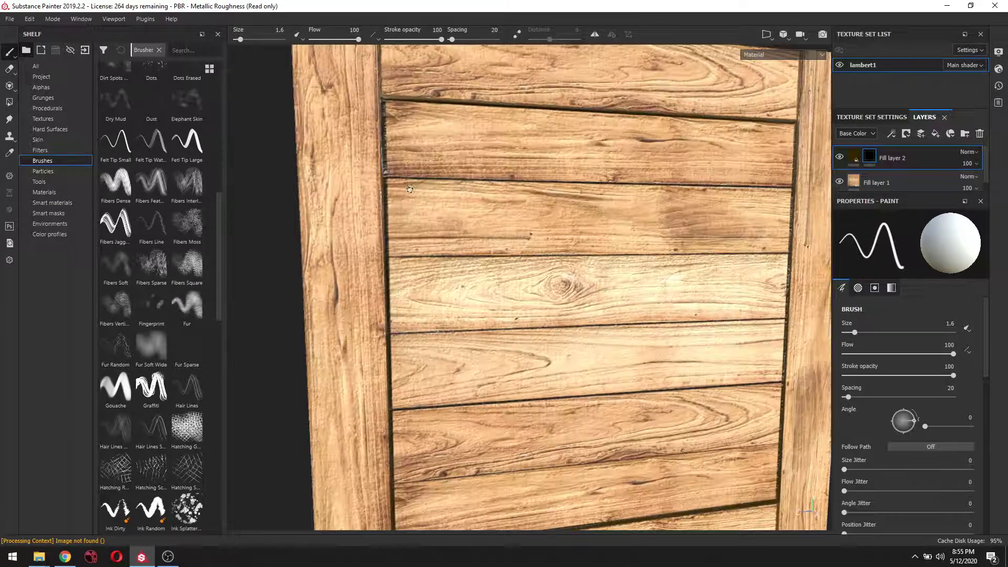
{"action": "right_click_drag", "start_coordinate": [452, 185], "coordinate": [442, 184], "text": "ctrl"}
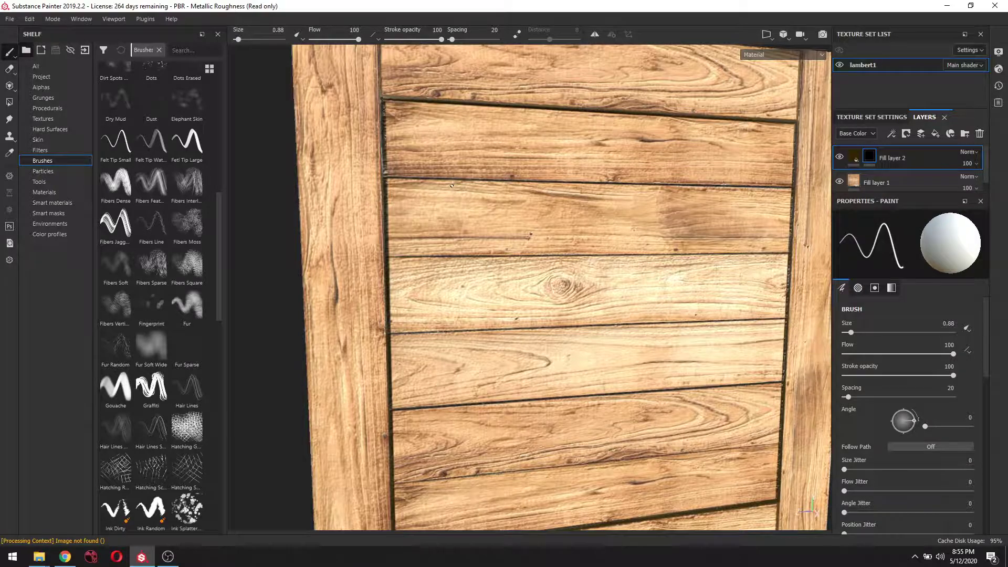
{"action": "scroll", "coordinate": [467, 206], "scroll_direction": "down", "scroll_amount": 3}
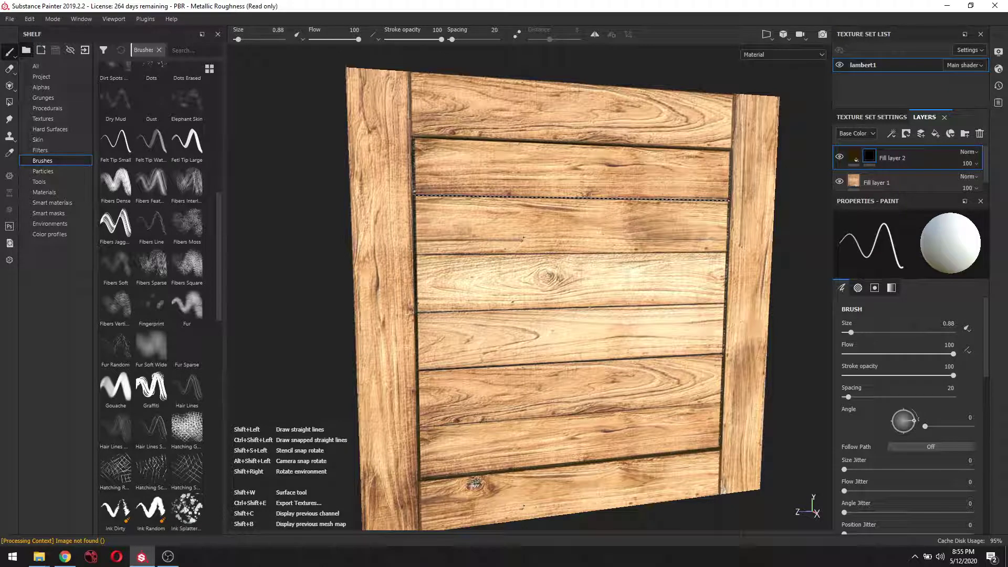
{"action": "left_click", "coordinate": [729, 200], "text": "shift"}
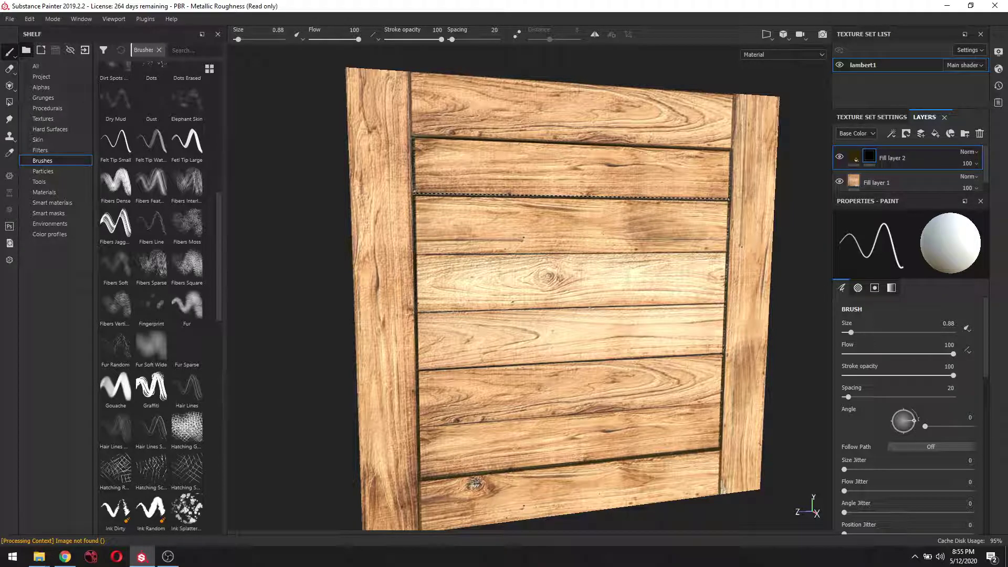
{"action": "left_click", "coordinate": [729, 199], "text": "shift"}
{"action": "left_click", "coordinate": [416, 256], "text": "shift"}
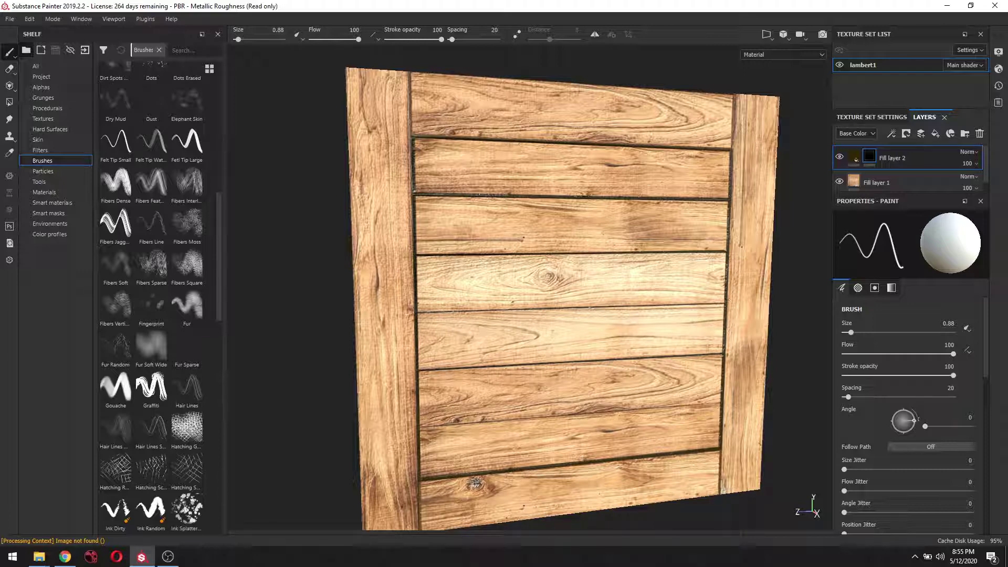
{"action": "key", "text": "shift"}
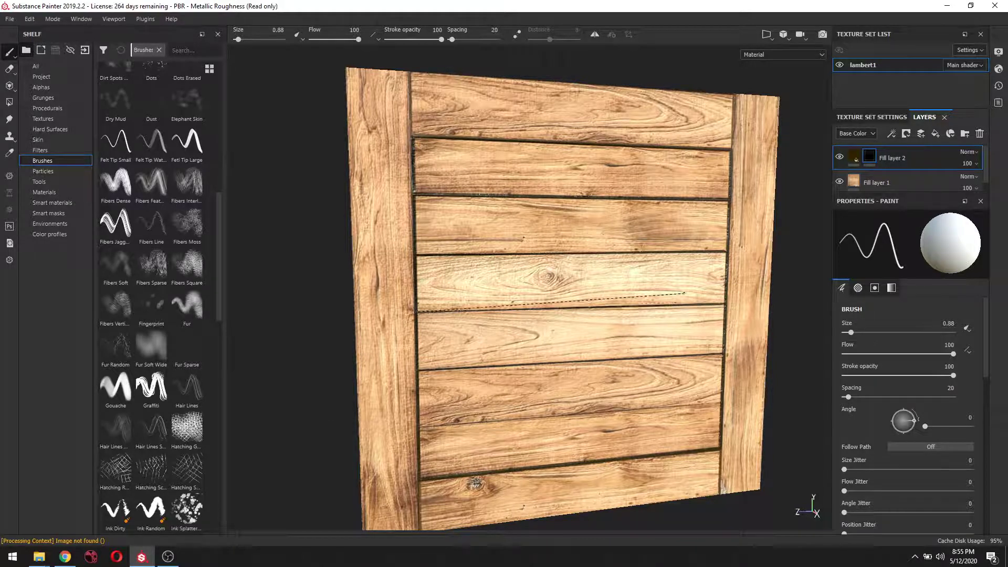
{"action": "left_click", "coordinate": [726, 304], "text": "shift"}
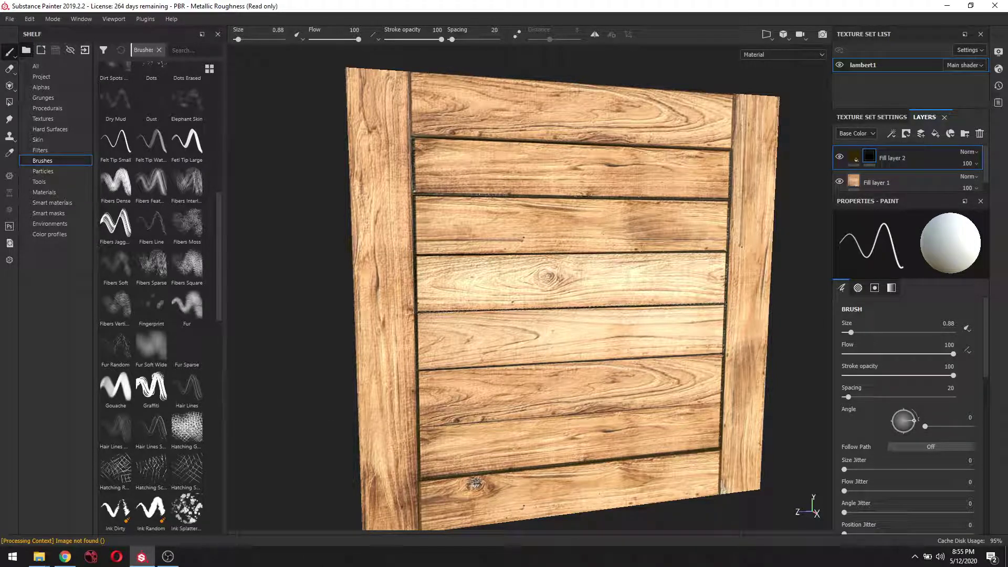
{"action": "left_click", "coordinate": [415, 312], "text": "shift"}
Paint straight strokes along the two remaining horizontal grooves between the lower planks of the front face
{"action": "middle_click_drag", "start_coordinate": [705, 373], "coordinate": [679, 317]}
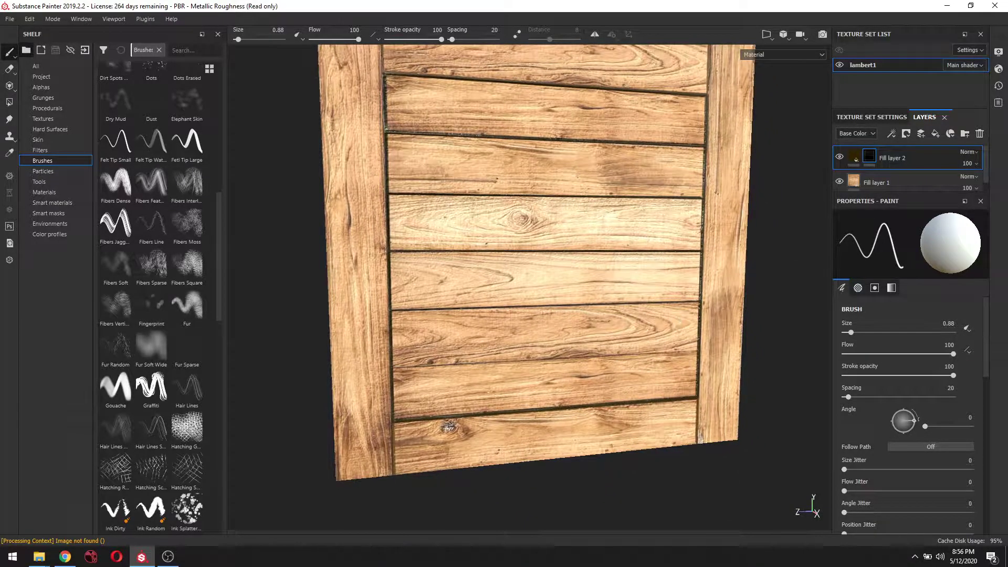
{"action": "scroll", "coordinate": [698, 307], "scroll_direction": "up", "scroll_amount": 2}
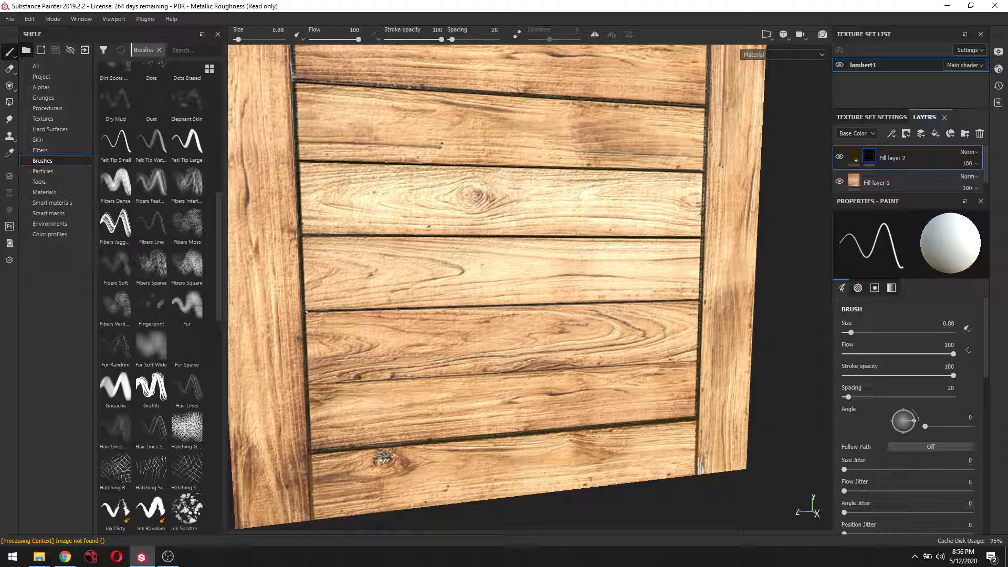
{"action": "key", "text": "shift"}
{"action": "left_click", "coordinate": [303, 311], "text": "shift"}
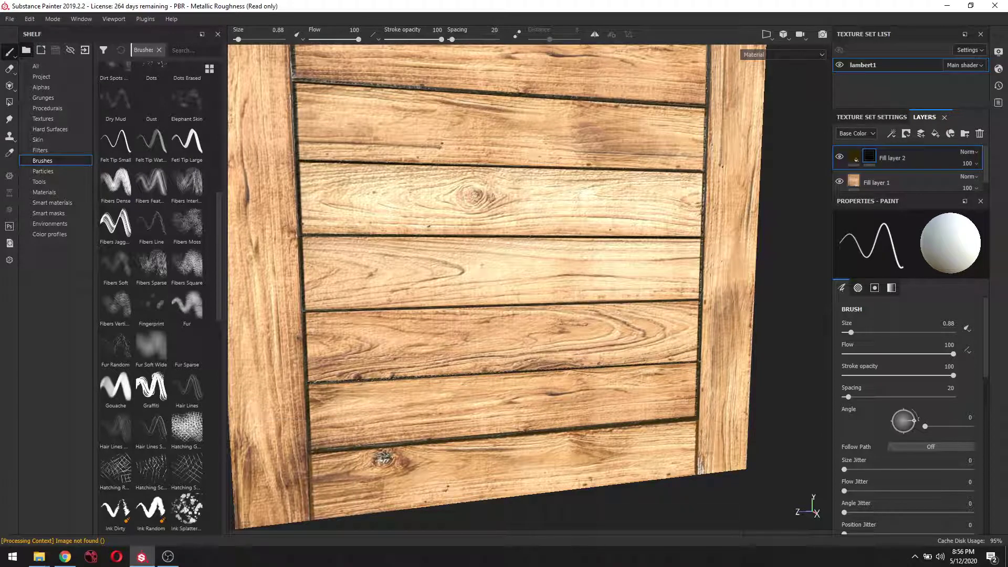
{"action": "left_click", "coordinate": [698, 361], "text": "shift"}
{"action": "scroll", "coordinate": [689, 325], "scroll_direction": "down", "scroll_amount": 3}
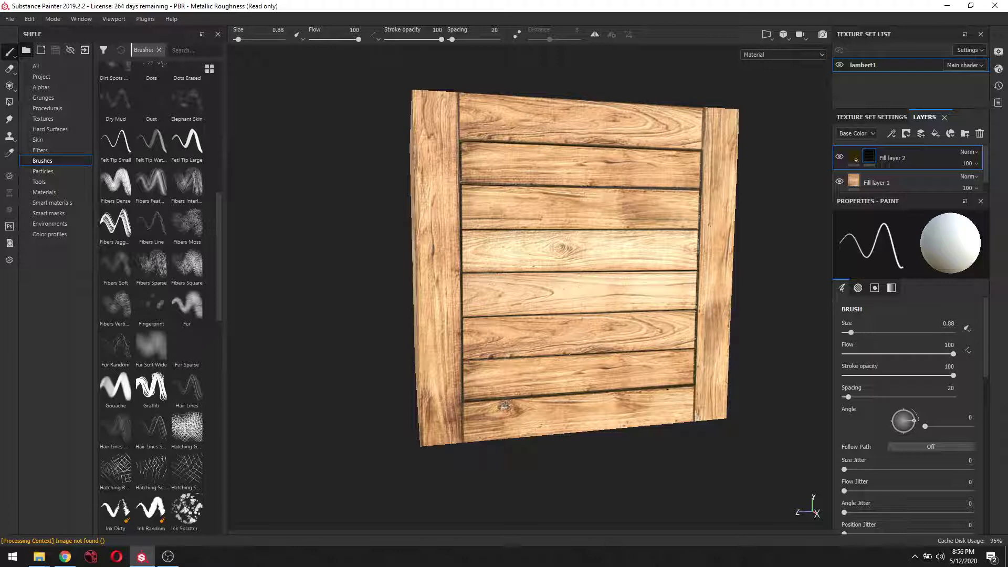
Add a Dirt generator to Fill layer 2's mask and inspect the dirt on the crate from several angles
{"action": "right_click", "coordinate": [865, 159]}
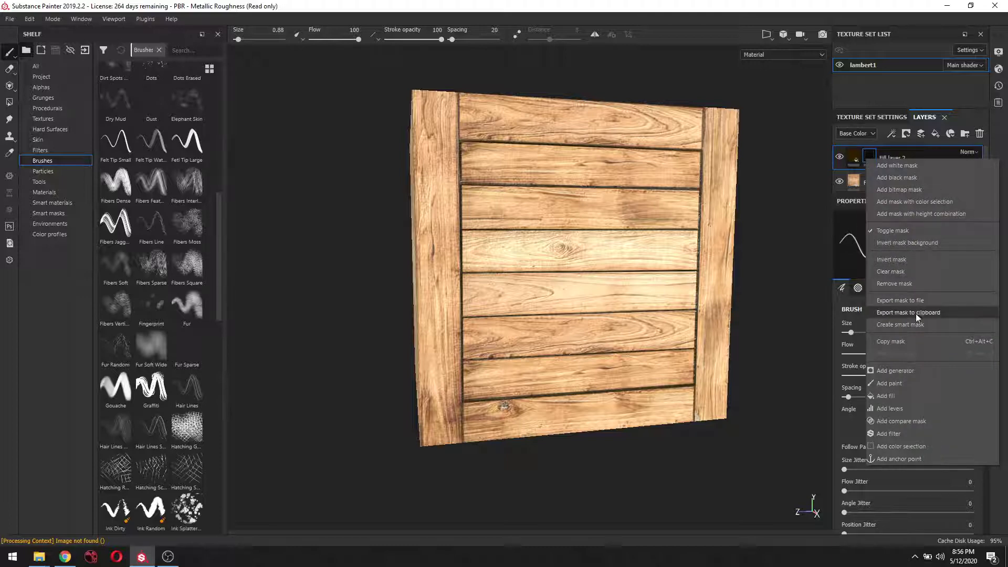
{"action": "left_click", "coordinate": [907, 369]}
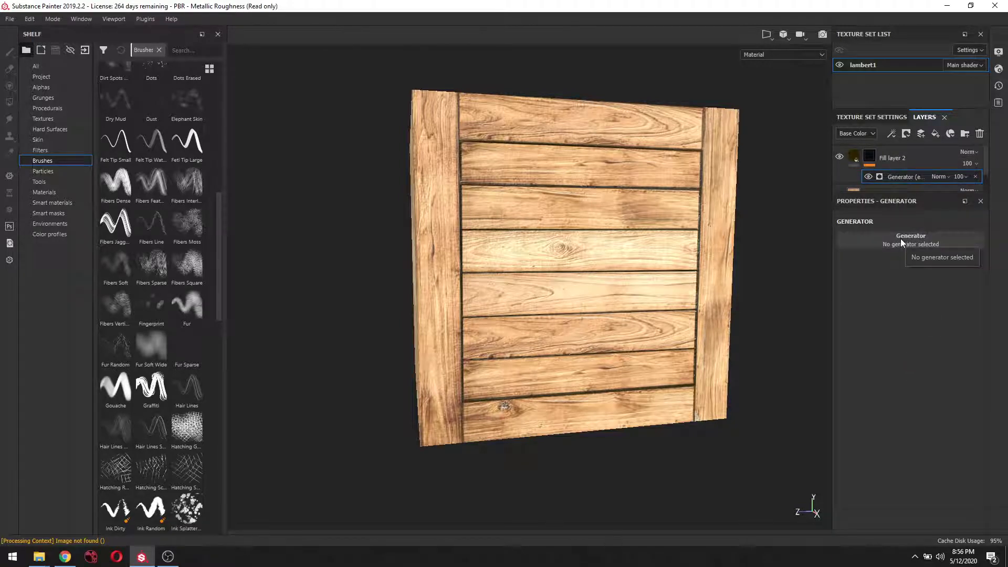
{"action": "left_click", "coordinate": [901, 241]}
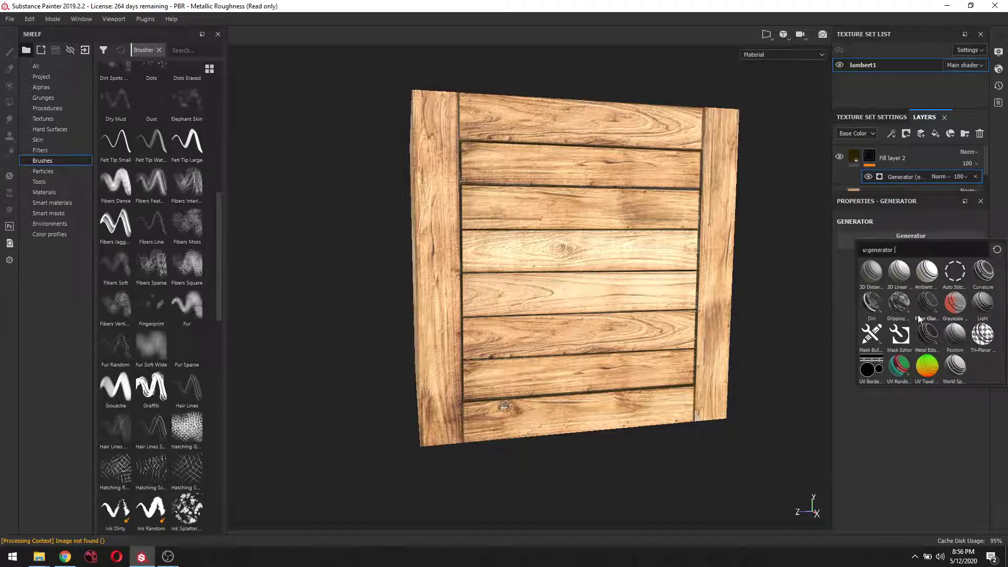
{"action": "left_click", "coordinate": [873, 307]}
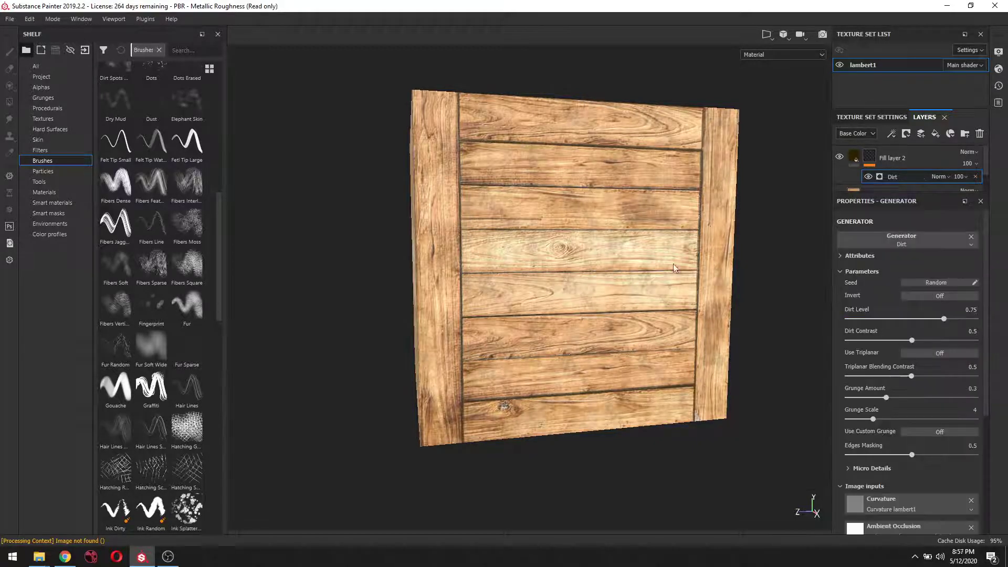
{"action": "left_click_drag", "start_coordinate": [754, 269], "coordinate": [542, 284], "text": "alt"}
{"action": "scroll", "coordinate": [663, 329], "scroll_direction": "up", "scroll_amount": 3}
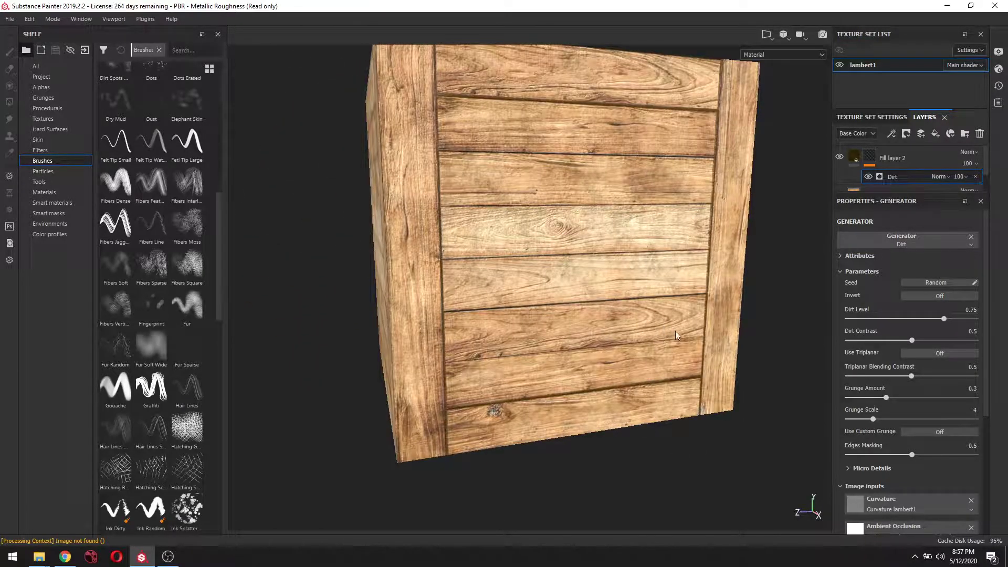
{"action": "left_click_drag", "start_coordinate": [676, 336], "coordinate": [689, 298], "text": "alt"}
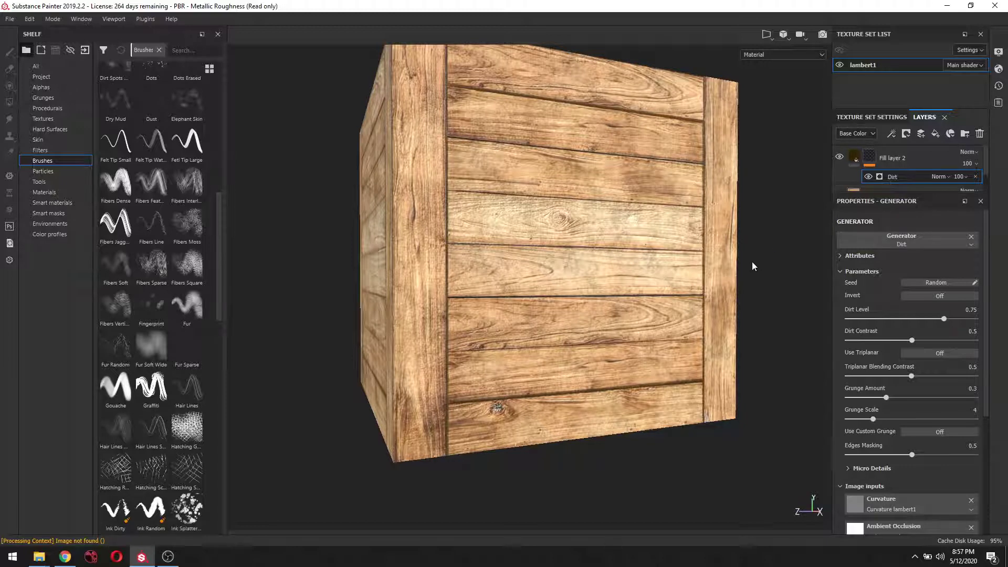
{"action": "left_click_drag", "start_coordinate": [764, 262], "coordinate": [730, 302], "text": "alt"}
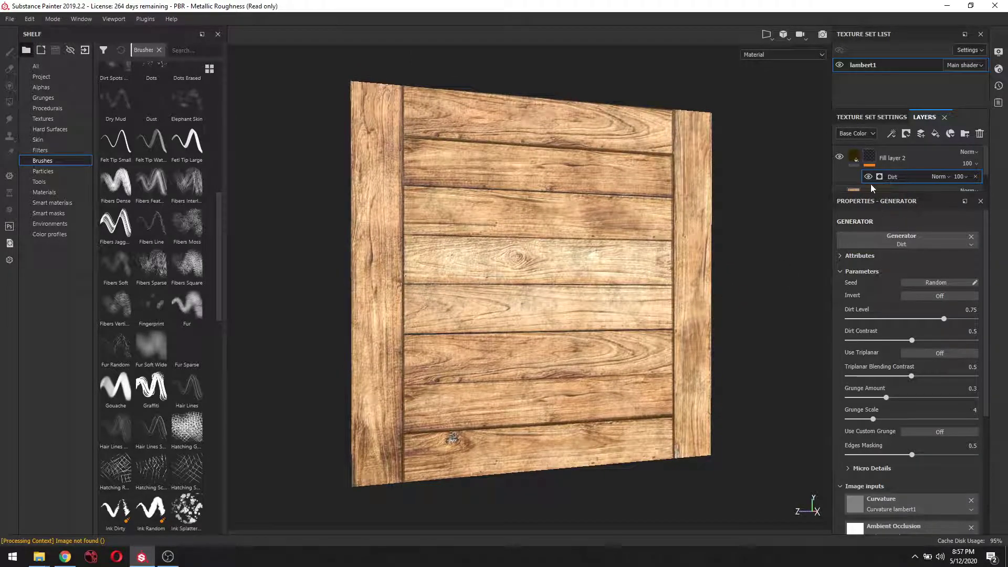
Add a paint effect above the Dirt generator in the mask, try a diagonal stroke on the planks and undo it
{"action": "right_click", "coordinate": [903, 176]}
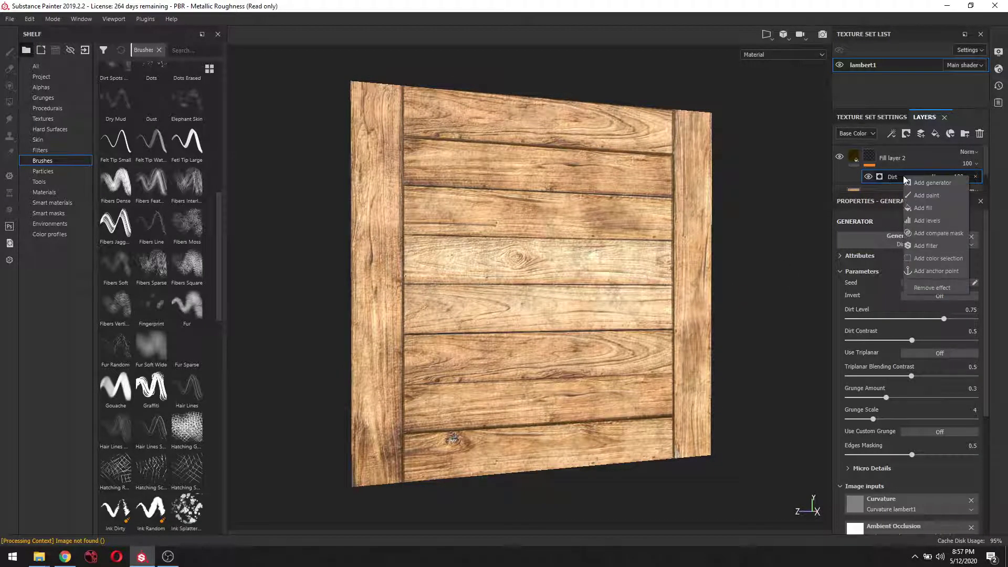
{"action": "left_click", "coordinate": [926, 195]}
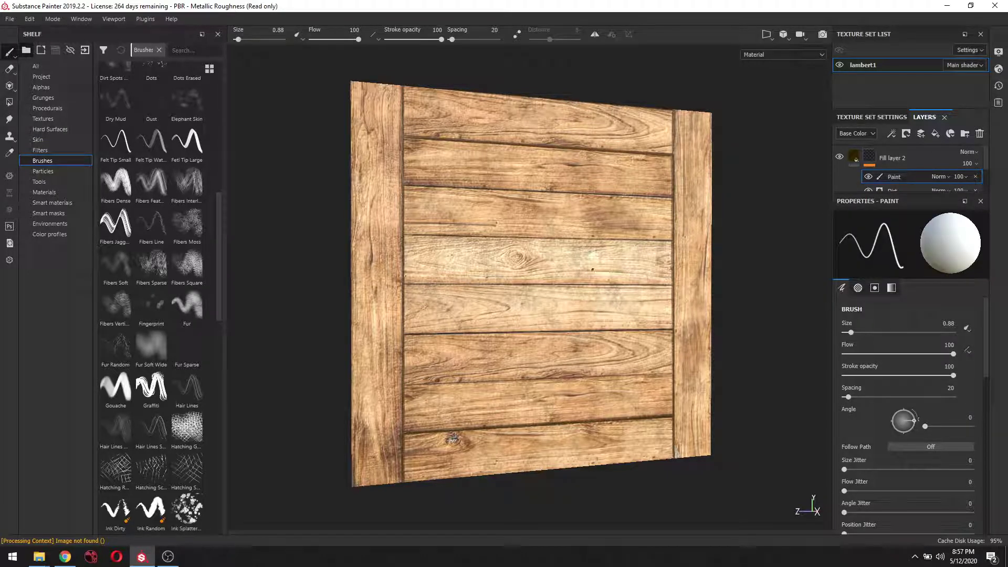
{"action": "left_click_drag", "start_coordinate": [581, 257], "coordinate": [641, 312]}
{"action": "key", "text": "ctrl+z"}
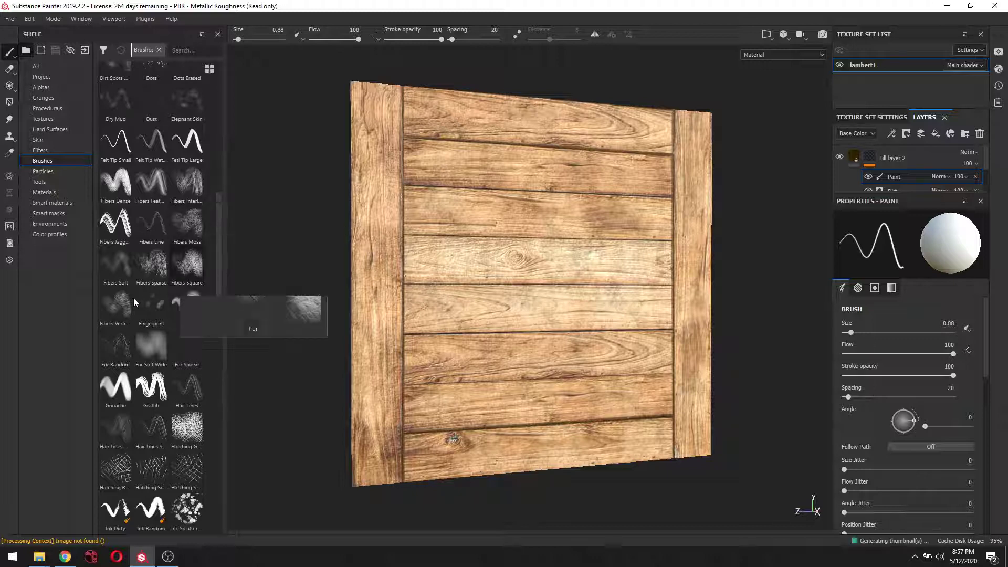
Search the brush presets for "spon" and select the Sponge brush
{"action": "mouse_move", "coordinate": [124, 305]}
{"action": "mouse_move", "coordinate": [116, 387]}
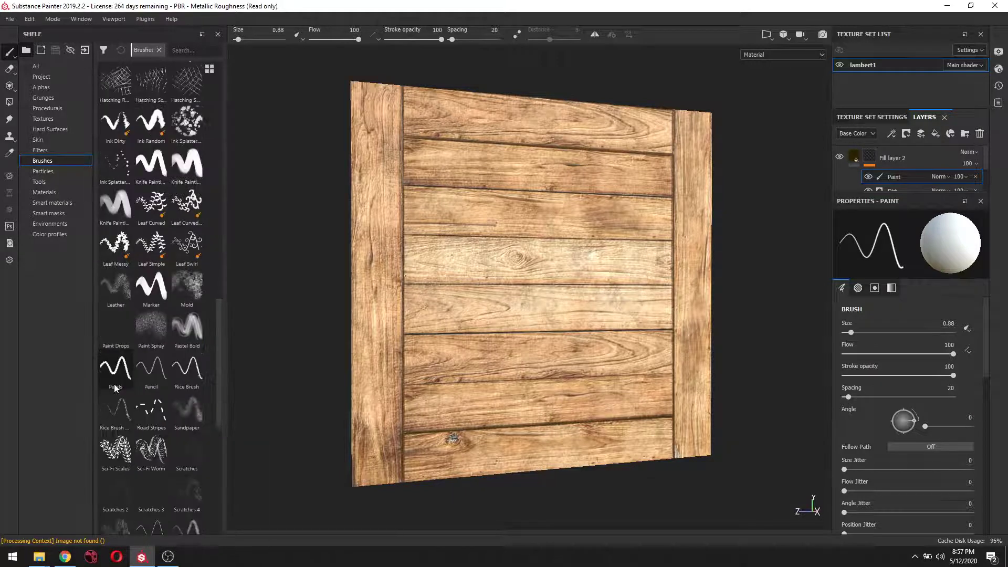
{"action": "scroll", "coordinate": [114, 383], "scroll_direction": "up", "scroll_amount": 8}
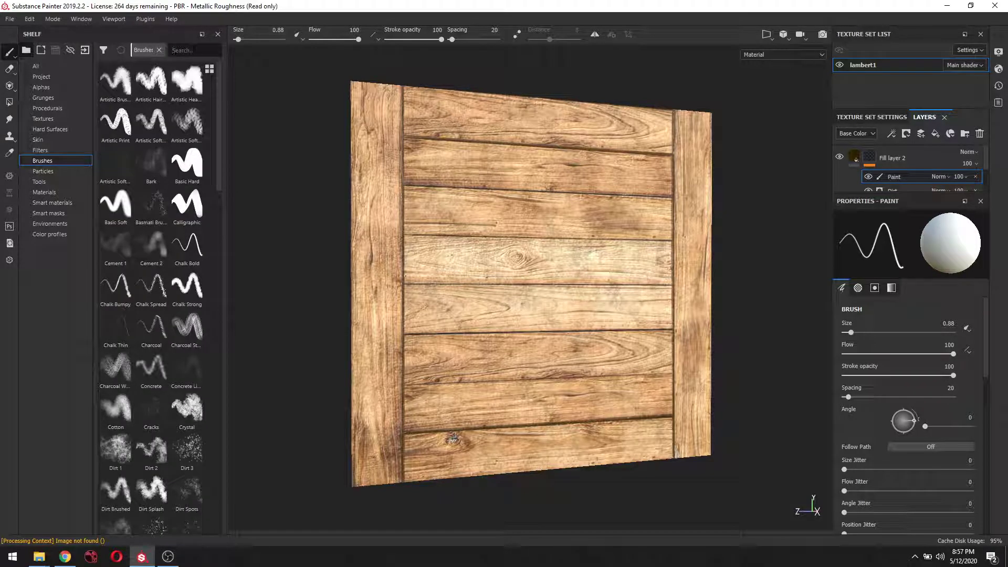
{"action": "left_click", "coordinate": [193, 49]}
{"action": "type", "text": "spon"}
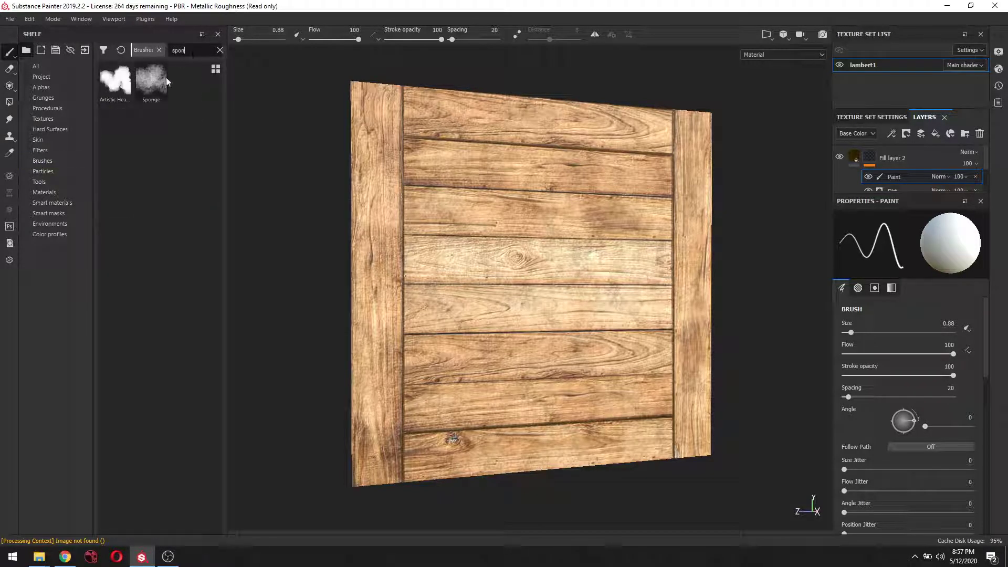
{"action": "left_click", "coordinate": [156, 73]}
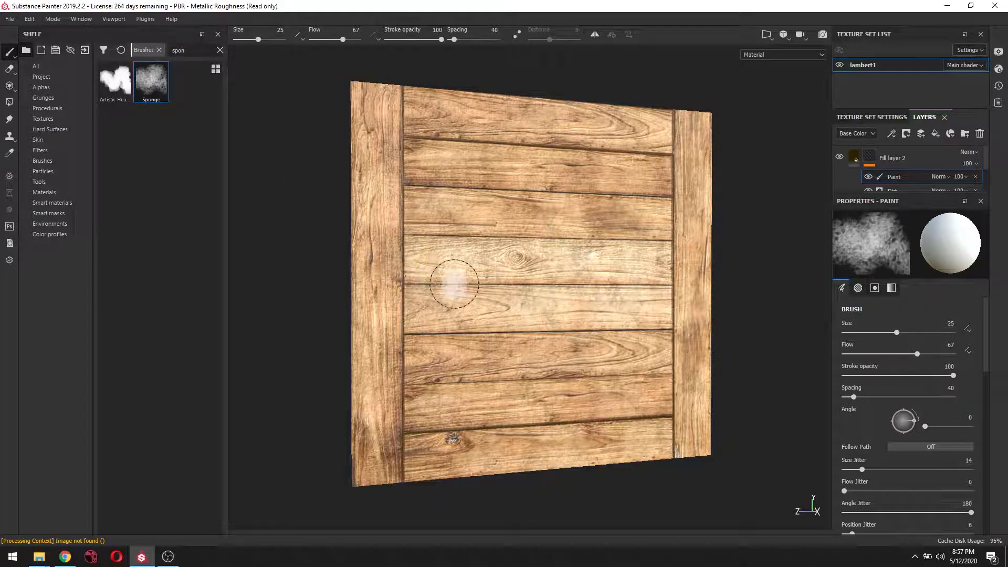
Face the crate's front side and reduce the Sponge brush size to 13.69
{"action": "left_click_drag", "start_coordinate": [536, 259], "coordinate": [518, 265], "text": "alt"}
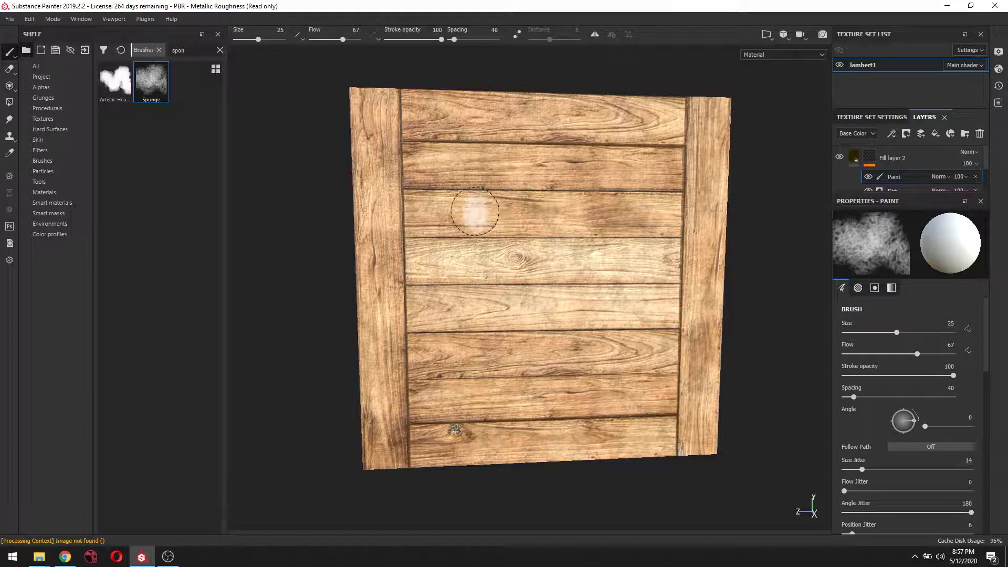
{"action": "key", "text": "bracketleft"}
{"action": "key", "text": "bracketleft"}
{"action": "key", "text": "bracketleft"}
{"action": "key", "text": "bracketleft"}
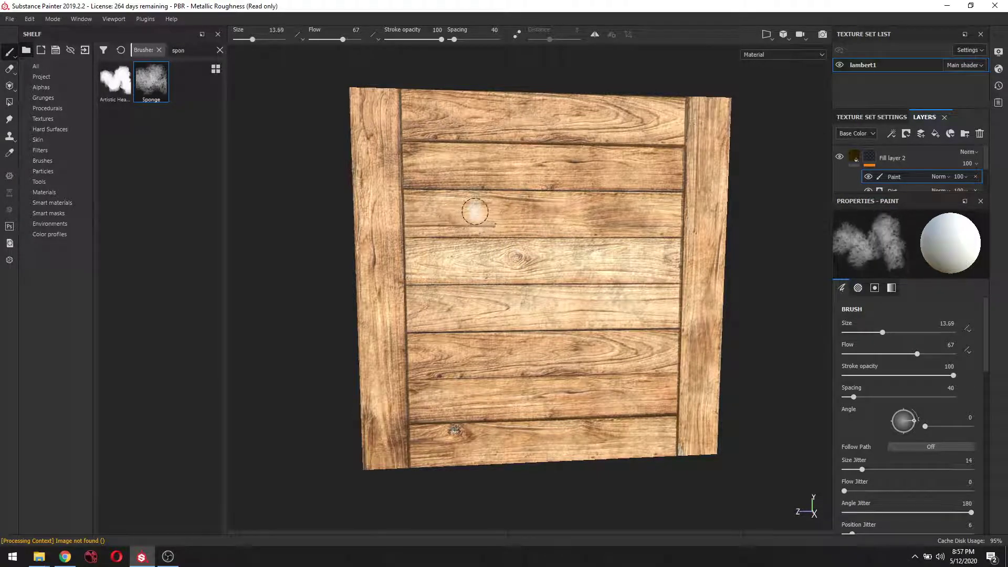
Reduce the Sponge brush size to 12.4 and set its stroke opacity to 50, keeping the crate's front side in view
{"action": "key", "text": "bracketleft"}
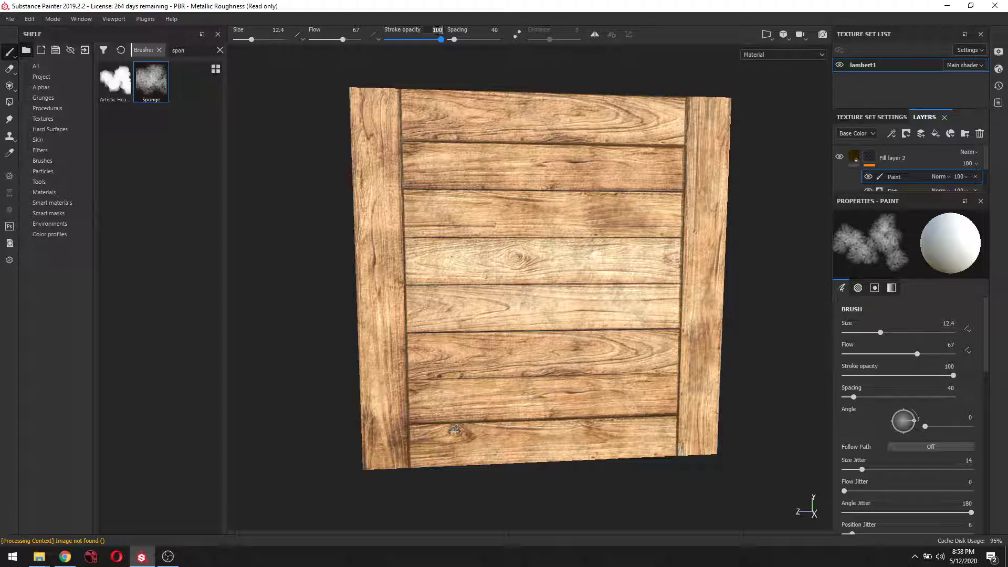
{"action": "key", "text": "Return"}
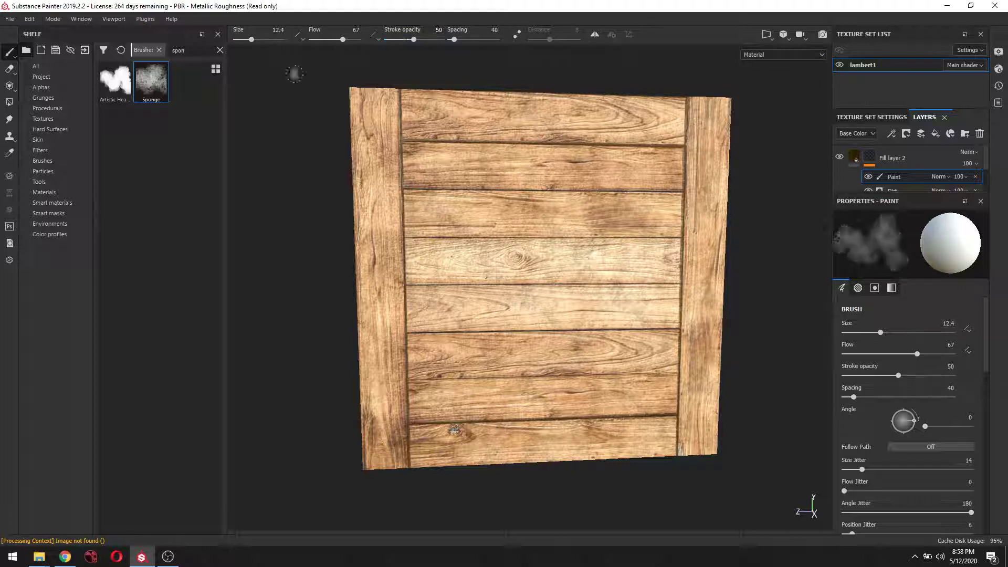
{"action": "left_click_drag", "start_coordinate": [429, 206], "coordinate": [412, 206], "text": "alt"}
{"action": "scroll", "coordinate": [412, 206], "scroll_direction": "up", "scroll_amount": 3}
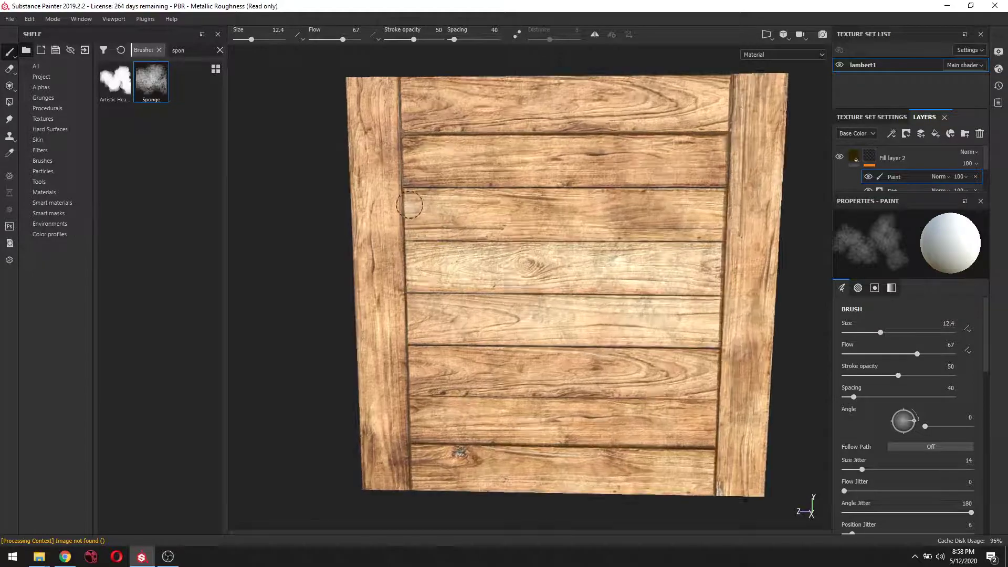
{"action": "scroll", "coordinate": [417, 175], "scroll_direction": "down", "scroll_amount": 3}
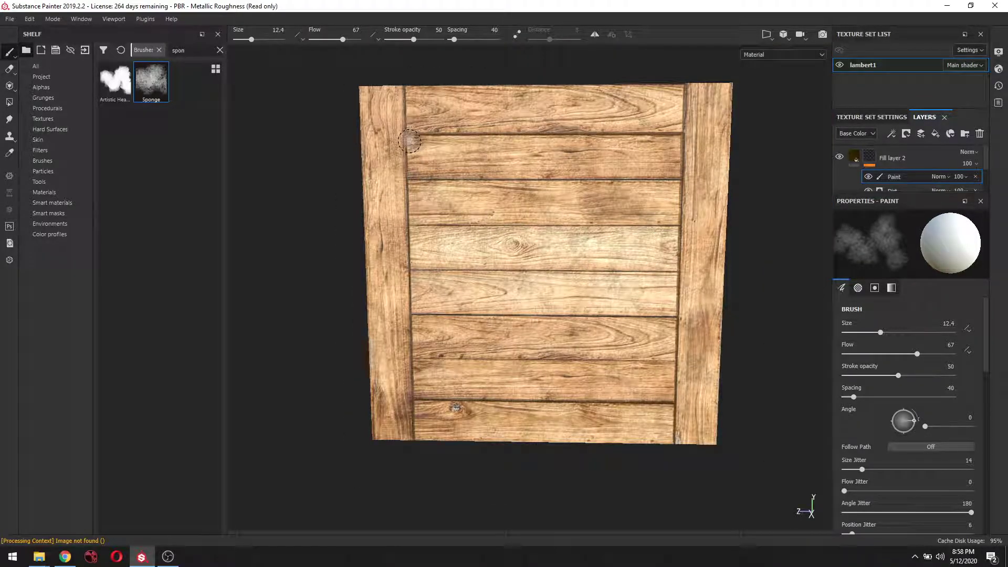
Paint two passes of straight dirt strokes around the groove framing the six middle planks on the crate's front side
{"action": "left_click", "coordinate": [409, 141]}
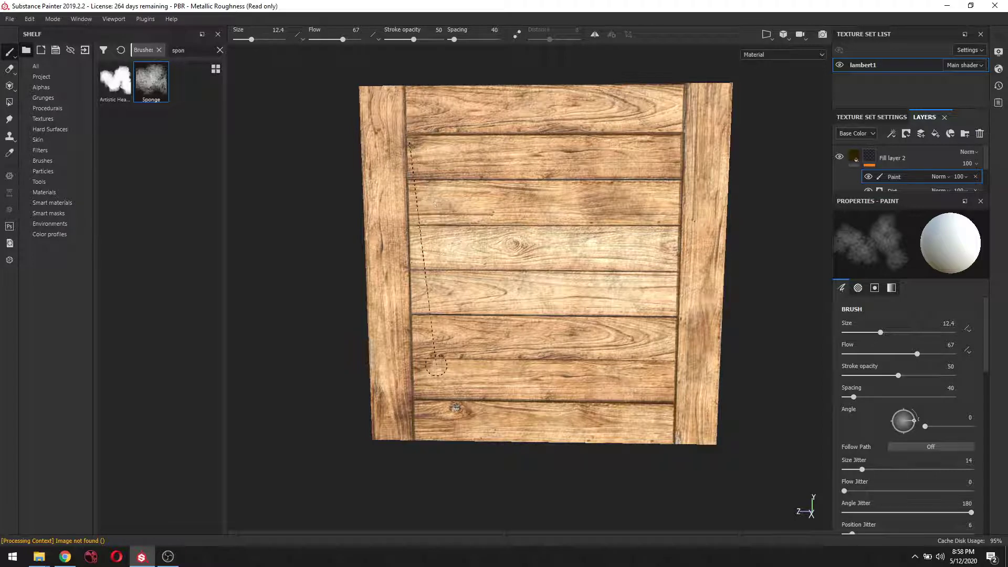
{"action": "left_click", "coordinate": [415, 395], "text": "shift"}
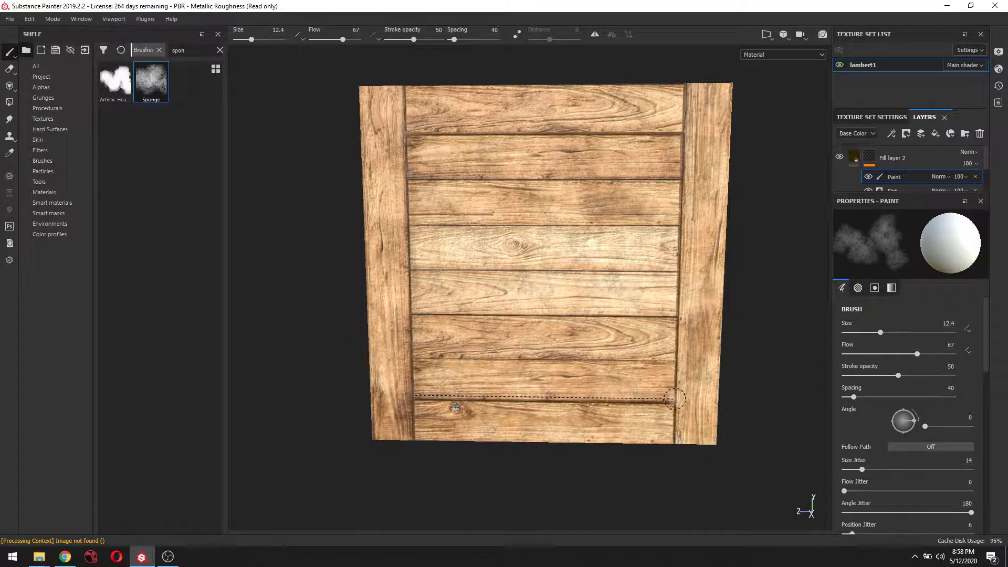
{"action": "left_click", "coordinate": [674, 400], "text": "shift"}
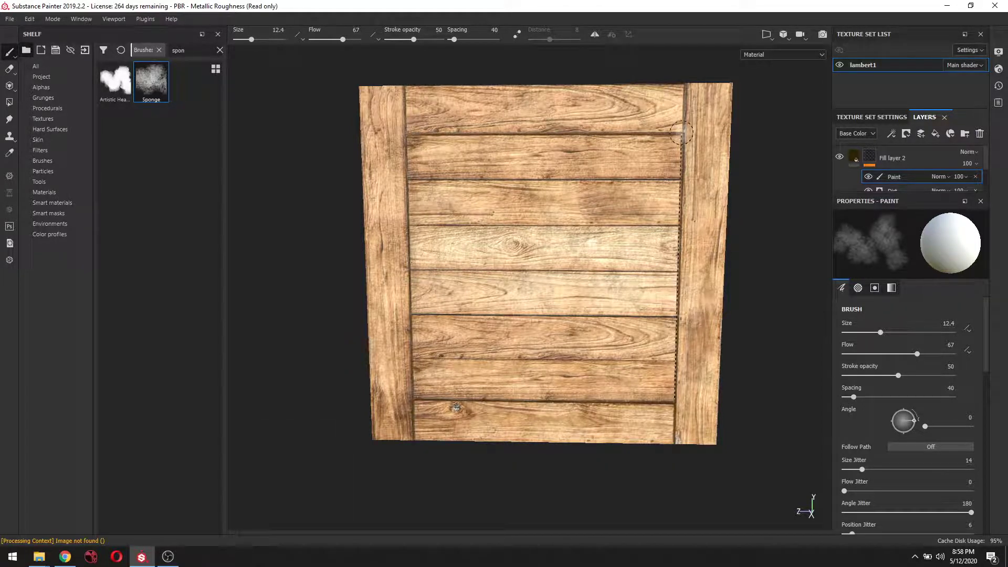
{"action": "left_click", "coordinate": [682, 133], "text": "shift"}
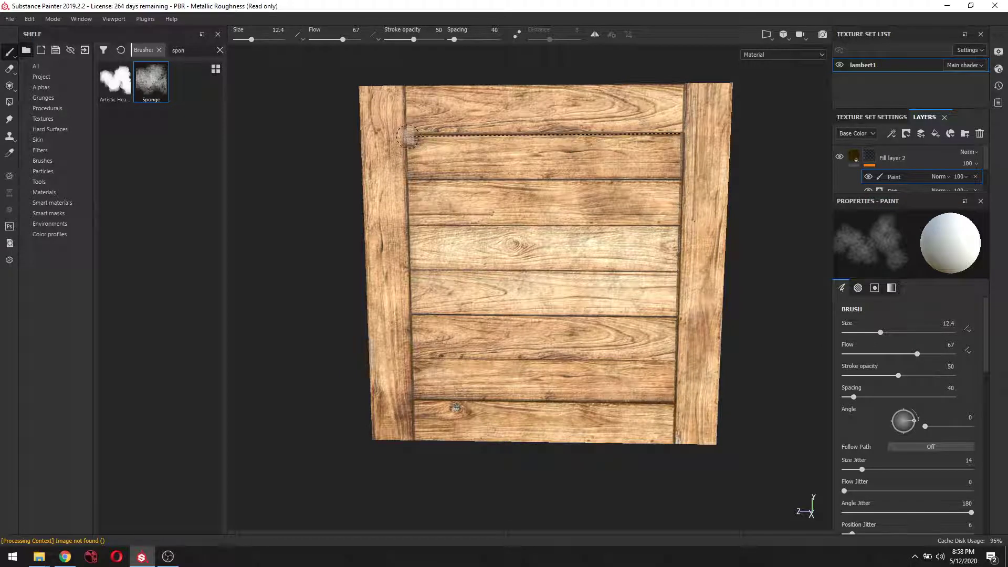
{"action": "left_click", "coordinate": [408, 136], "text": "shift"}
{"action": "left_click", "coordinate": [680, 135], "text": "shift"}
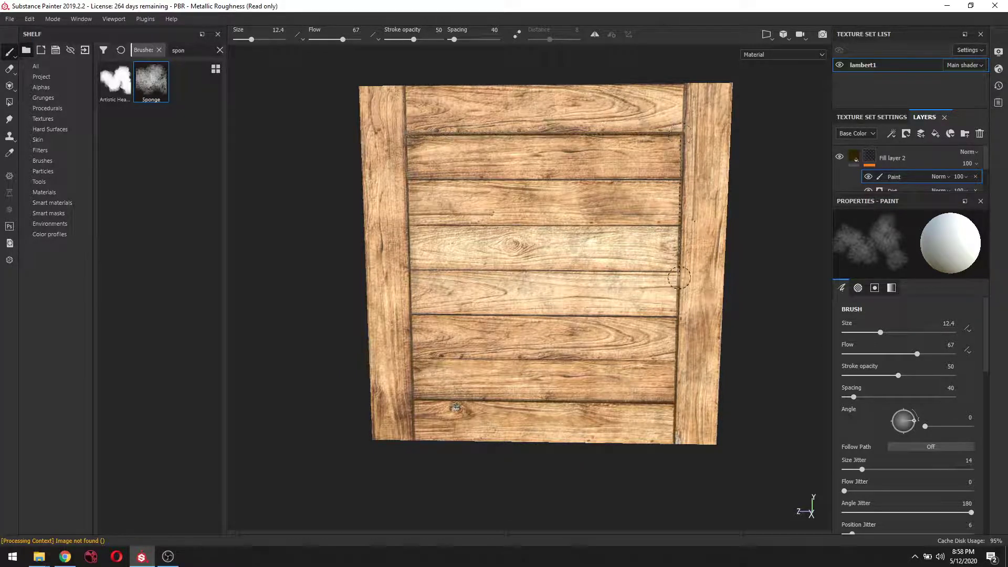
{"action": "left_click", "coordinate": [673, 400], "text": "shift"}
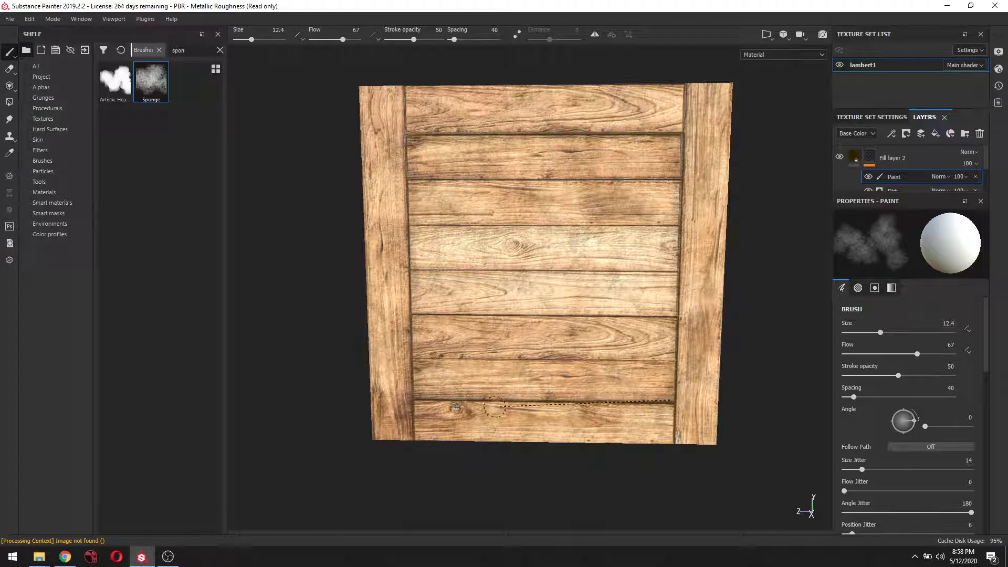
{"action": "left_click", "coordinate": [415, 401], "text": "shift"}
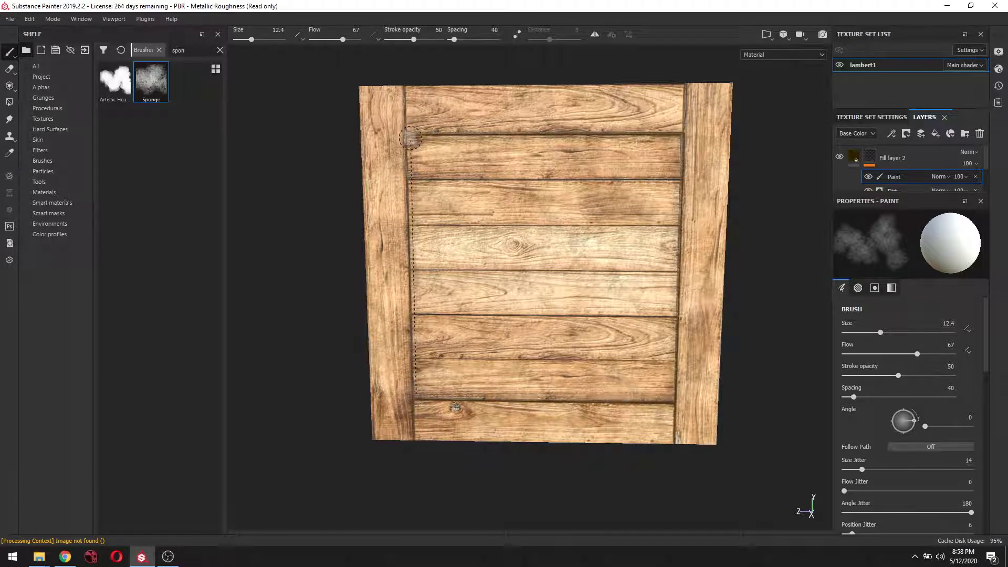
{"action": "left_click", "coordinate": [410, 138], "text": "shift"}
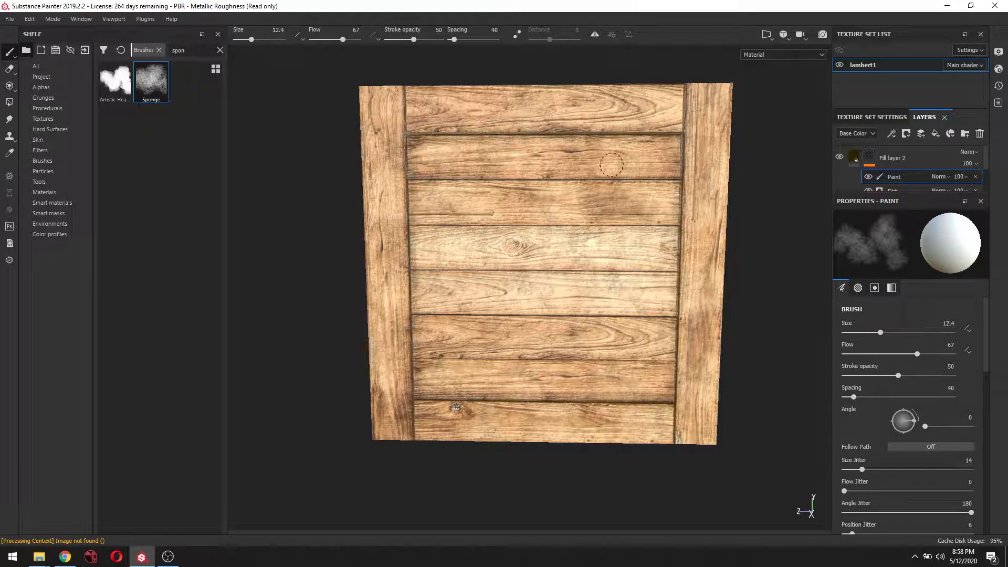
Switch the mask paint to black, enlarge the brush to 20.95 and erase dirt along the left vertical board with straight strokes
{"action": "left_click_drag", "start_coordinate": [501, 181], "coordinate": [540, 197], "text": "alt"}
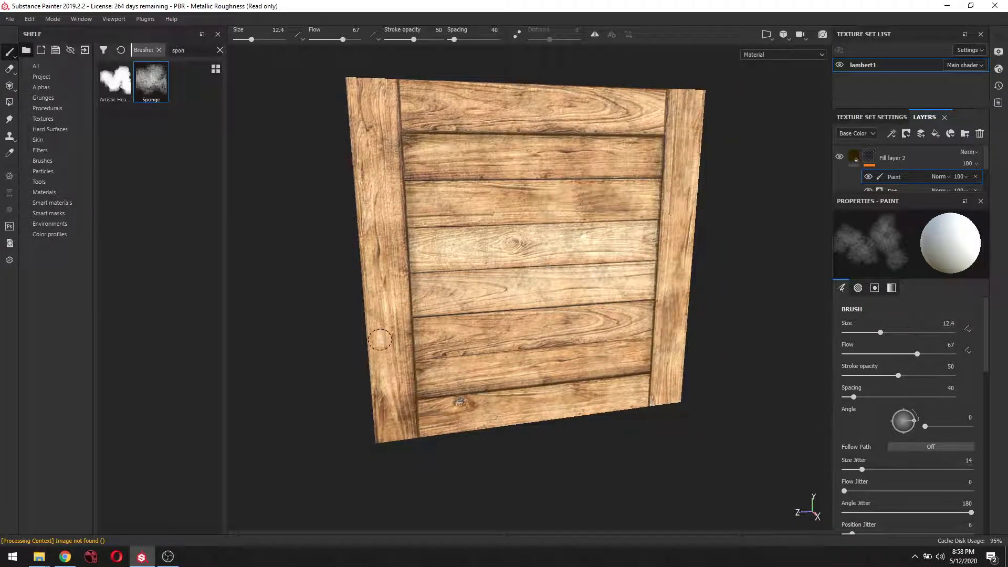
{"action": "key", "text": "x"}
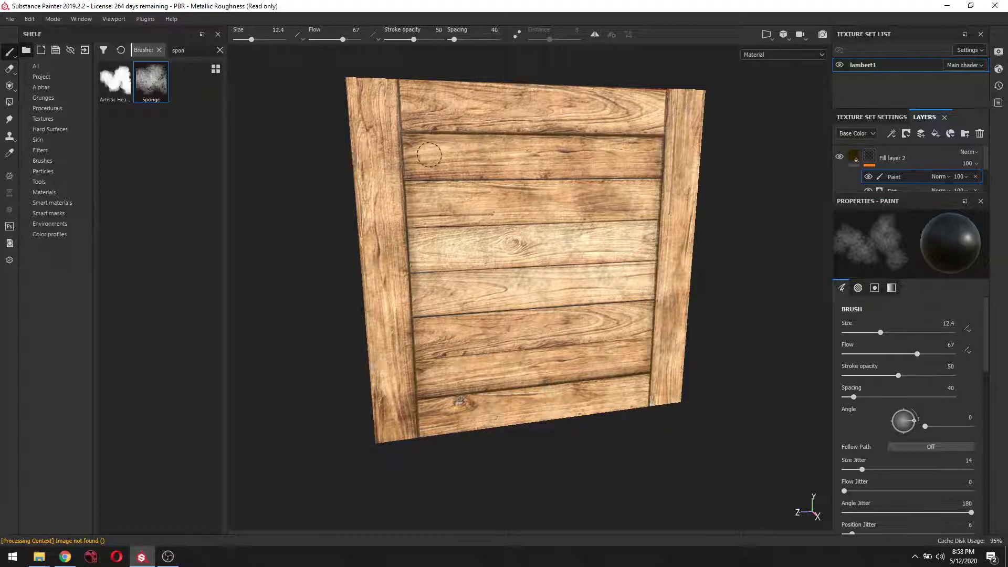
{"action": "key", "text": "ctrl"}
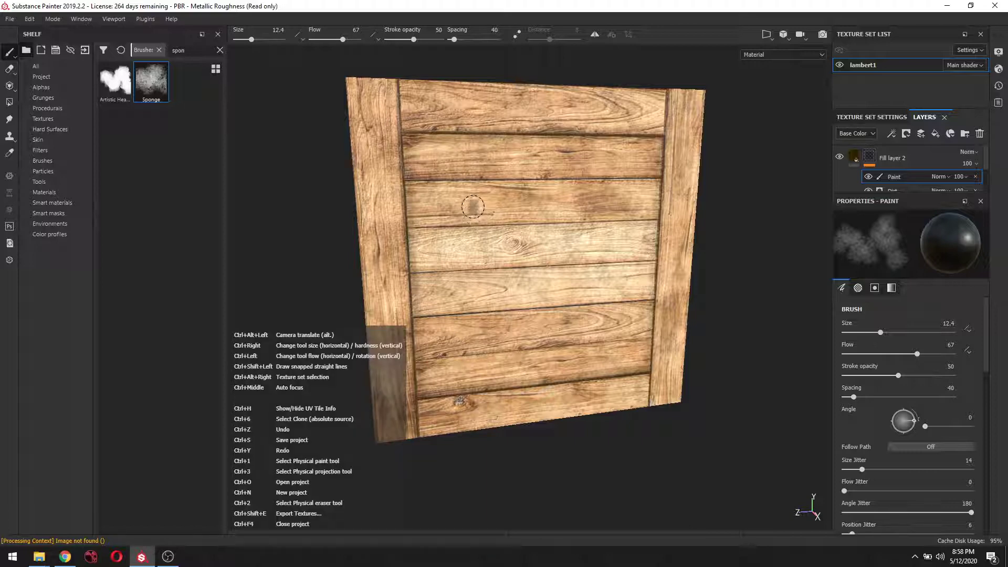
{"action": "left_click_drag", "start_coordinate": [394, 129], "coordinate": [376, 120], "text": "alt"}
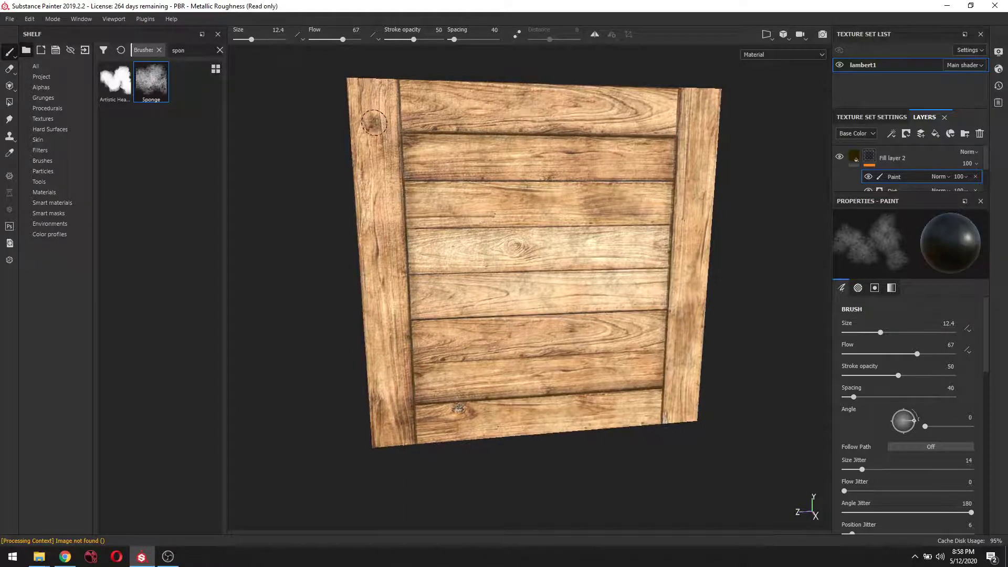
{"action": "right_click_drag", "start_coordinate": [374, 127], "coordinate": [392, 128], "text": "ctrl"}
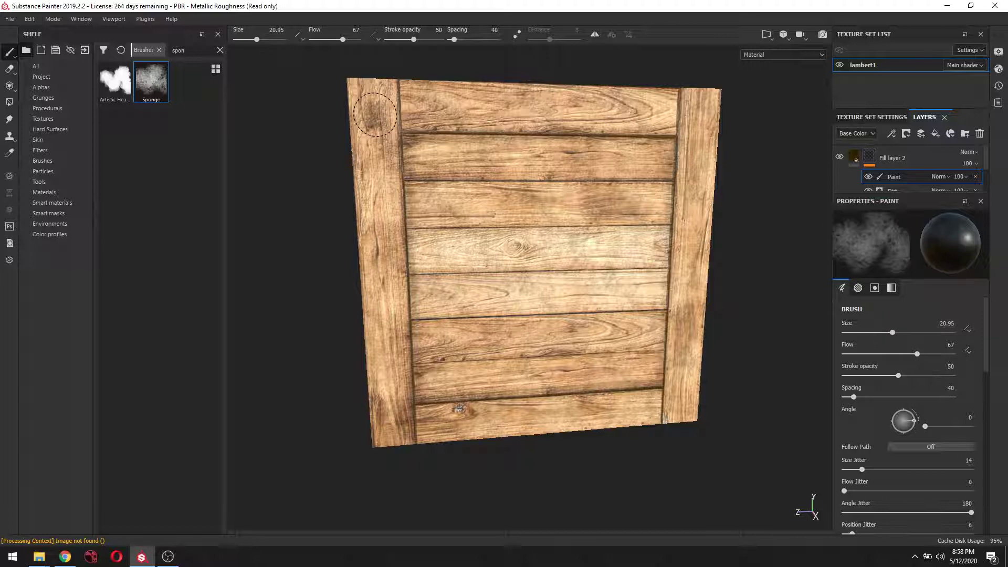
{"action": "left_click_drag", "start_coordinate": [375, 115], "coordinate": [377, 109]}
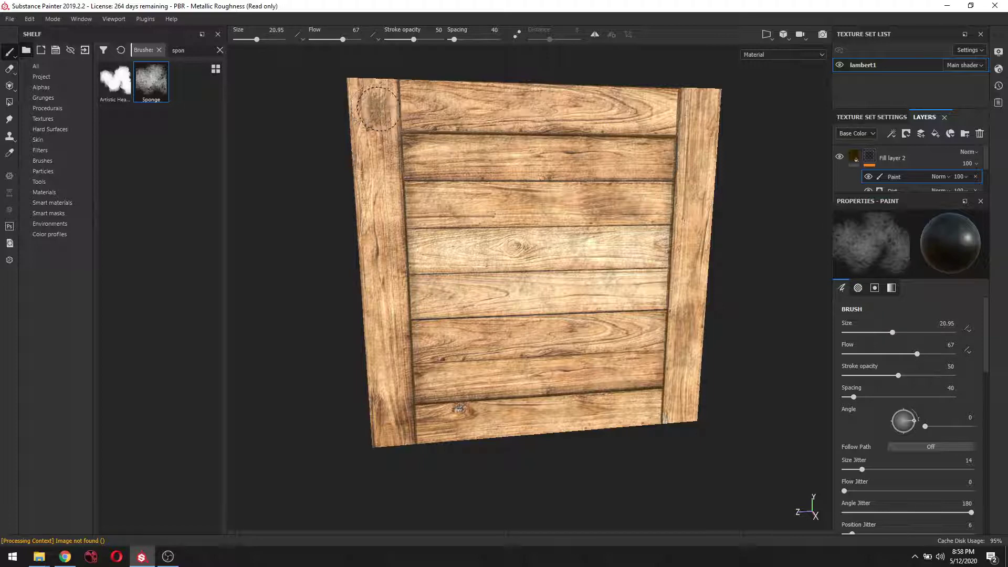
{"action": "left_click", "coordinate": [396, 418], "text": "shift"}
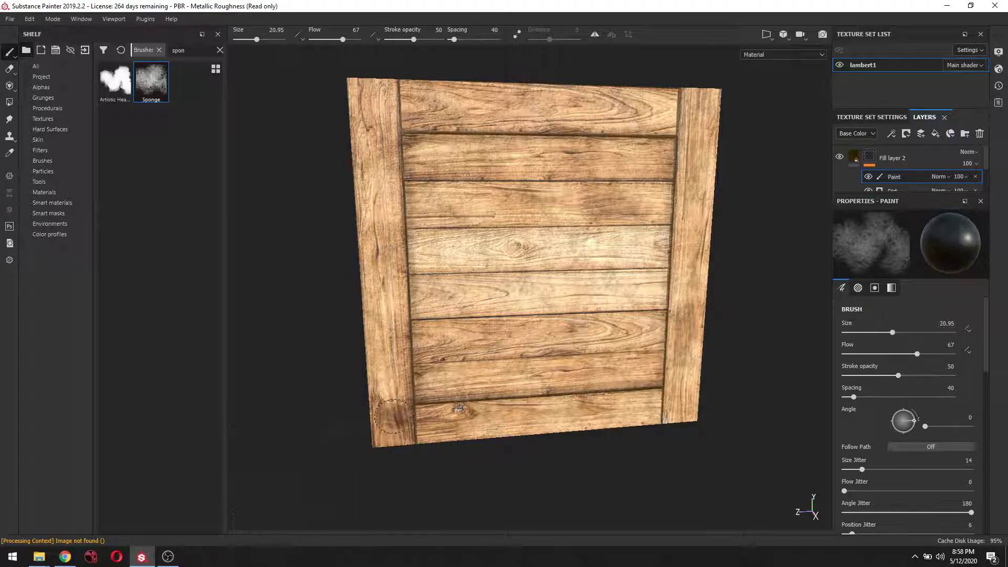
{"action": "left_click", "coordinate": [385, 124], "text": "shift"}
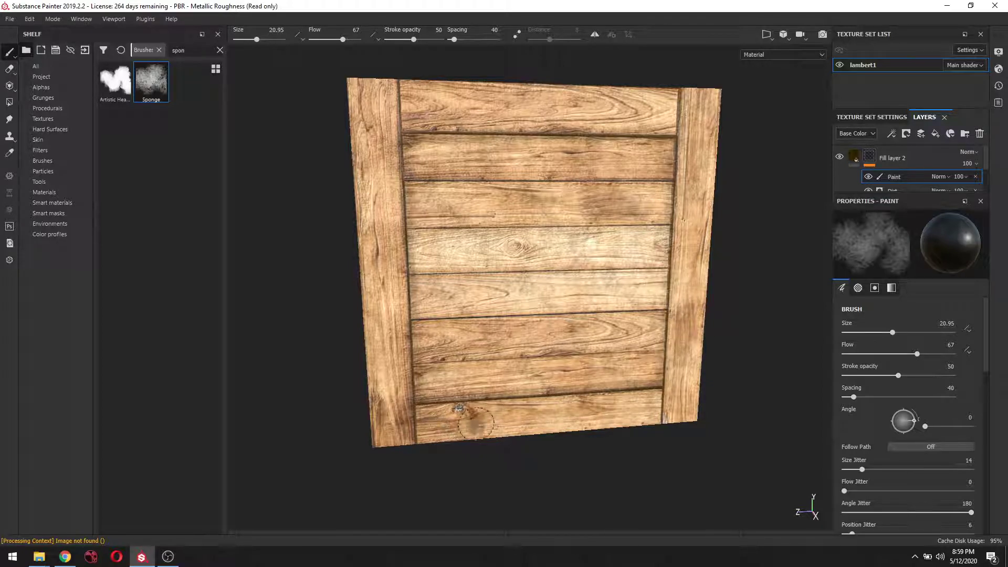
Switch the mask paint back to white and brush dirt around the knot on the front side's bottom plank
{"action": "key", "text": "x"}
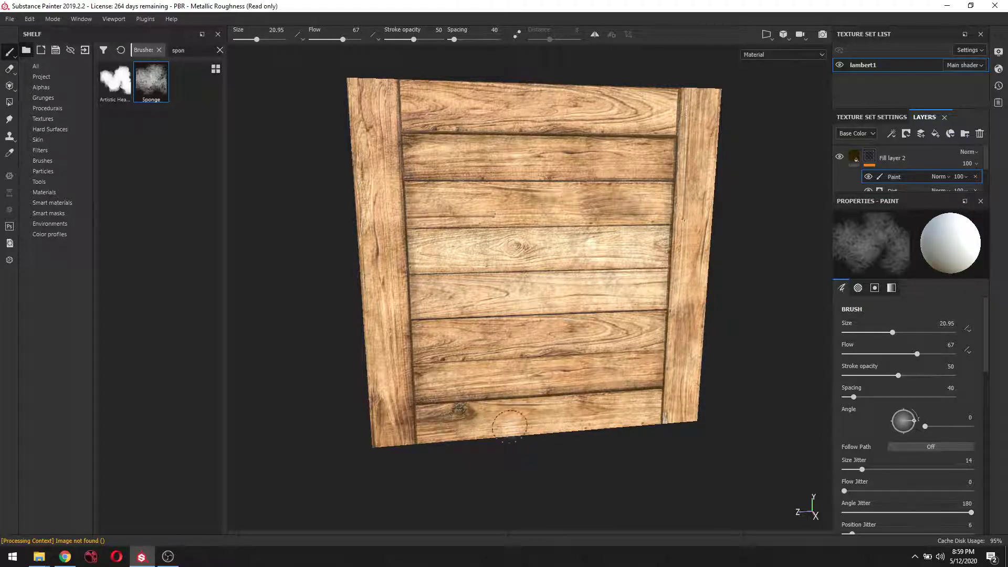
{"action": "left_click_drag", "start_coordinate": [465, 415], "coordinate": [439, 420]}
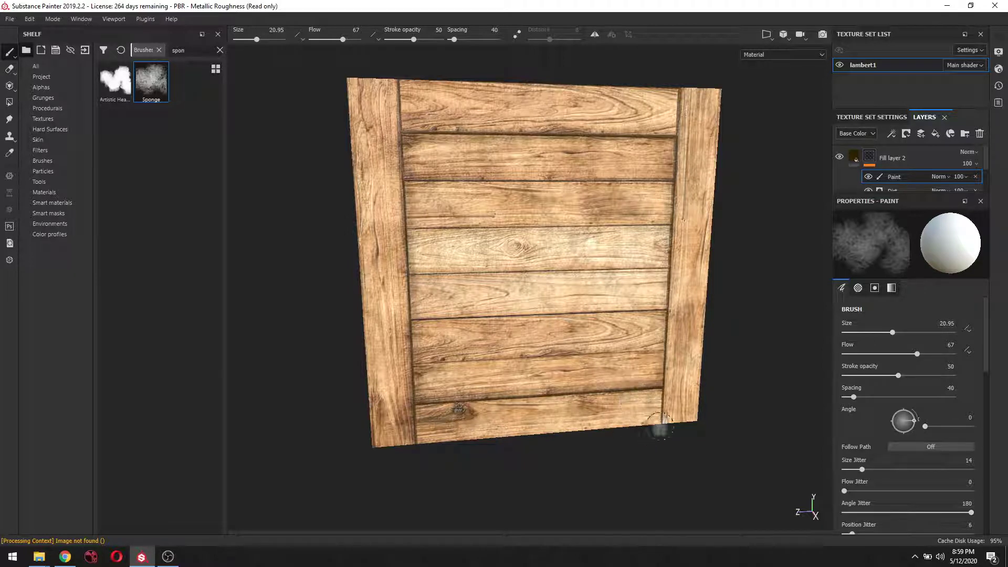
Paint repeated straight dirt strokes along the full height of the vertical corner edge at the front side's left board
{"action": "left_click_drag", "start_coordinate": [465, 154], "coordinate": [387, 136], "text": "alt"}
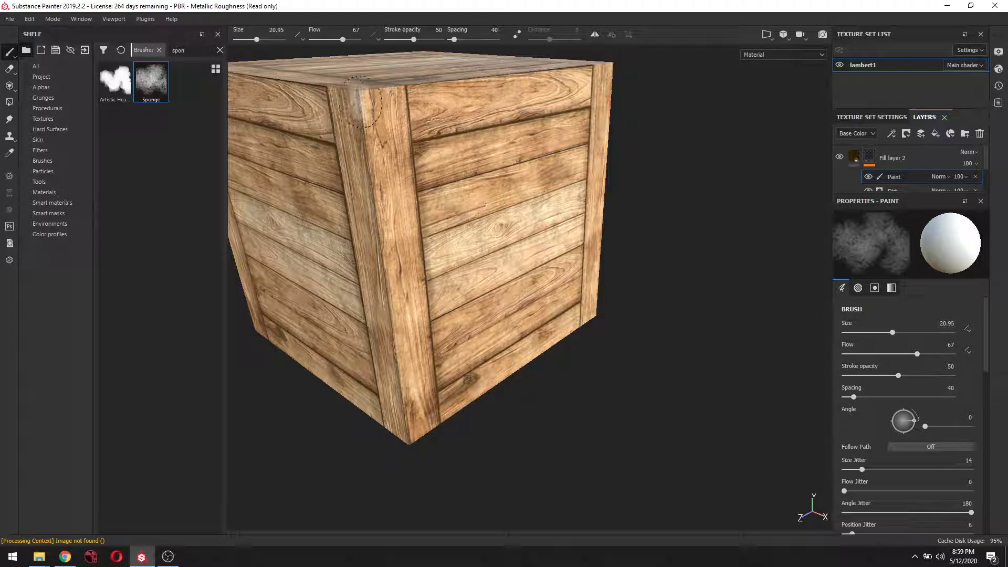
{"action": "key", "text": "shift"}
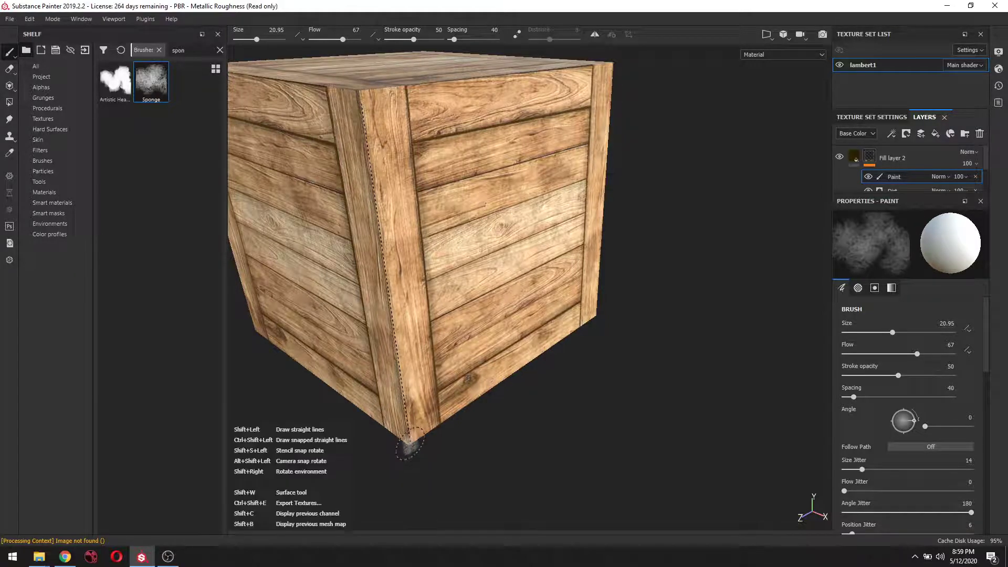
{"action": "left_click", "coordinate": [410, 444], "text": "shift"}
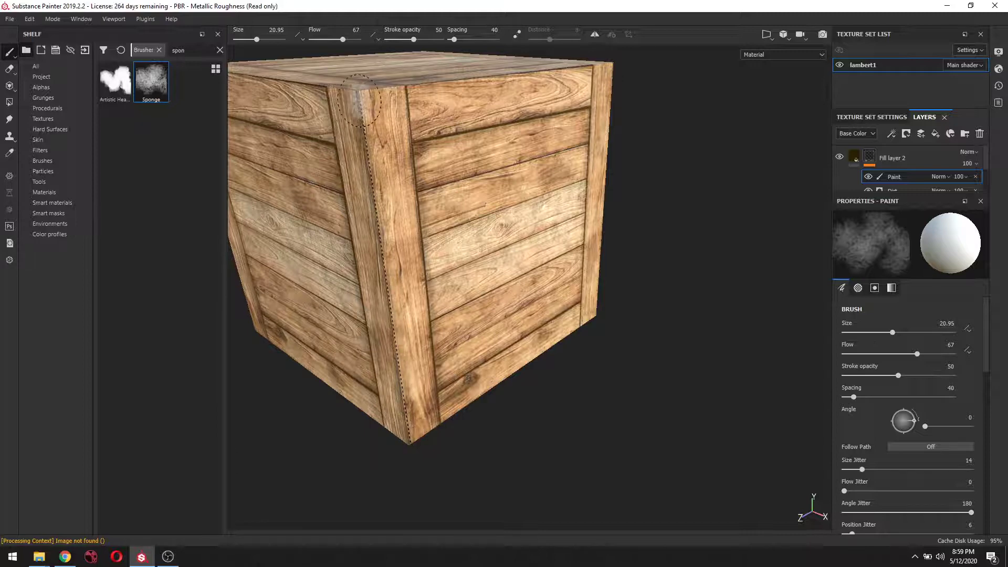
{"action": "left_click", "coordinate": [361, 104], "text": "shift"}
{"action": "left_click", "coordinate": [409, 442], "text": "shift"}
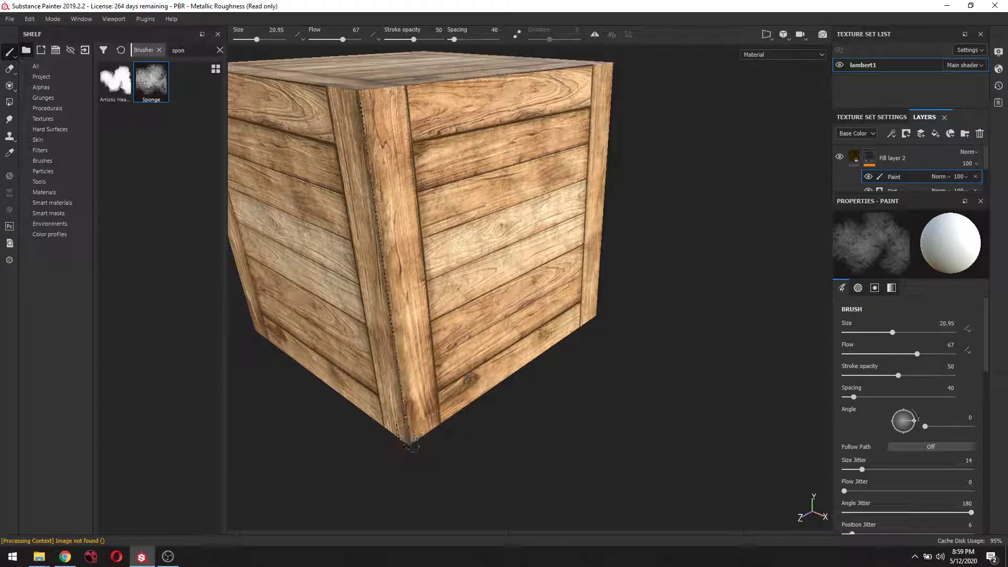
{"action": "left_click", "coordinate": [362, 105], "text": "shift"}
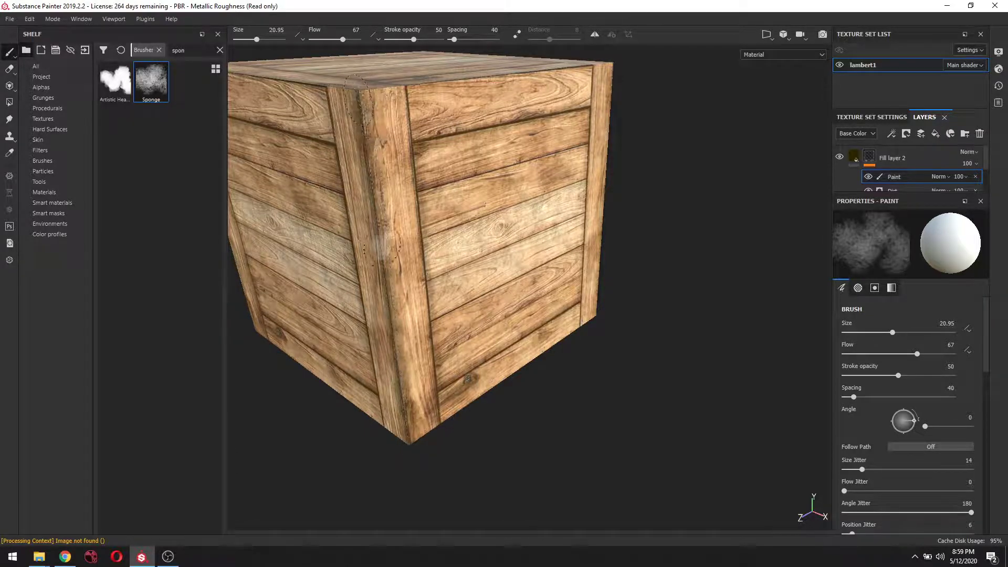
Paint repeated straight dirt strokes along the edge between the crate's top and front side, from corner to corner
{"action": "left_click_drag", "start_coordinate": [567, 318], "coordinate": [489, 295], "text": "alt"}
{"action": "middle_click_drag", "start_coordinate": [489, 294], "coordinate": [506, 341], "text": "alt"}
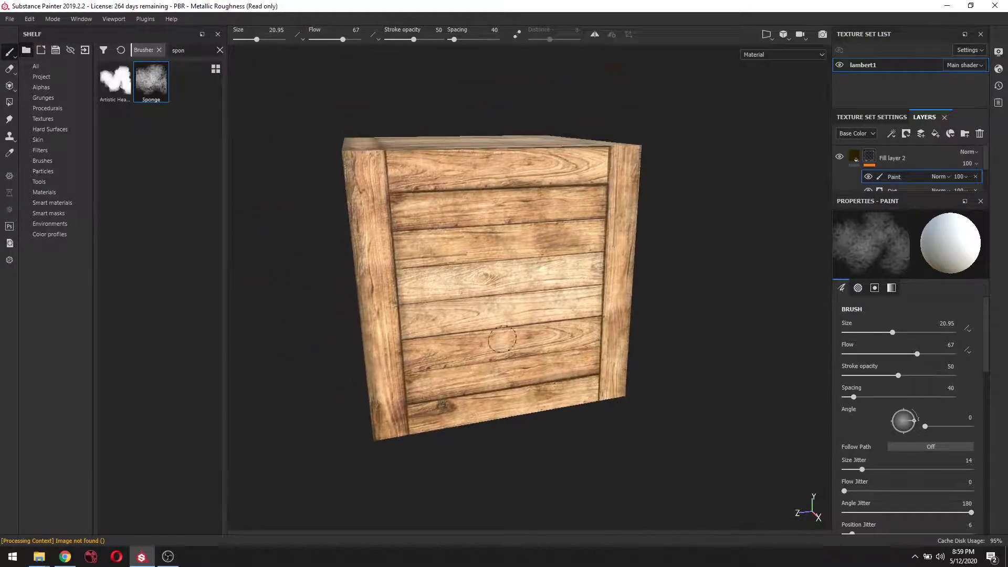
{"action": "left_click_drag", "start_coordinate": [423, 174], "coordinate": [402, 221], "text": "alt"}
{"action": "left_click_drag", "start_coordinate": [391, 158], "coordinate": [376, 202], "text": "alt"}
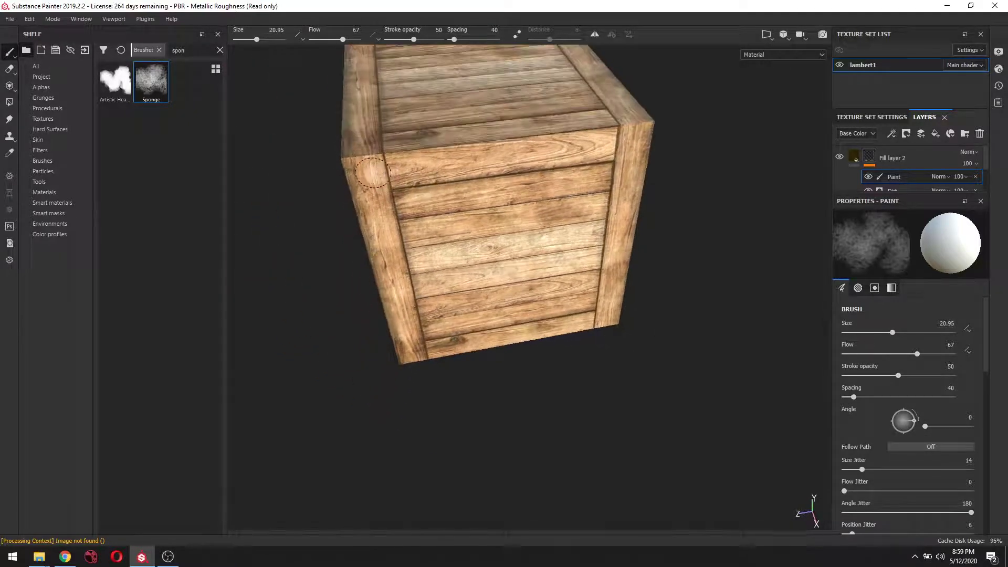
{"action": "scroll", "coordinate": [378, 174], "scroll_direction": "up", "scroll_amount": 3}
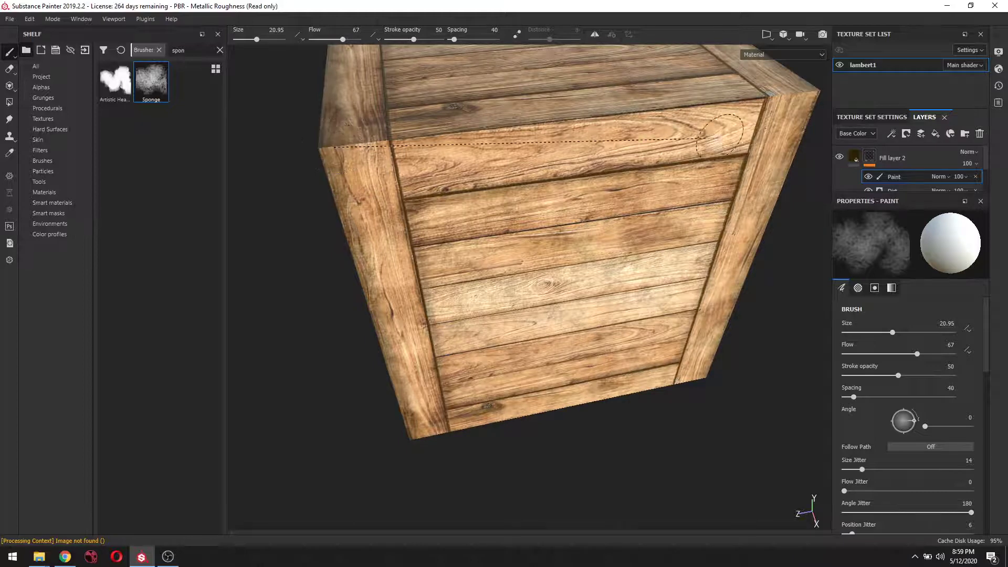
{"action": "left_click", "coordinate": [806, 88], "text": "shift"}
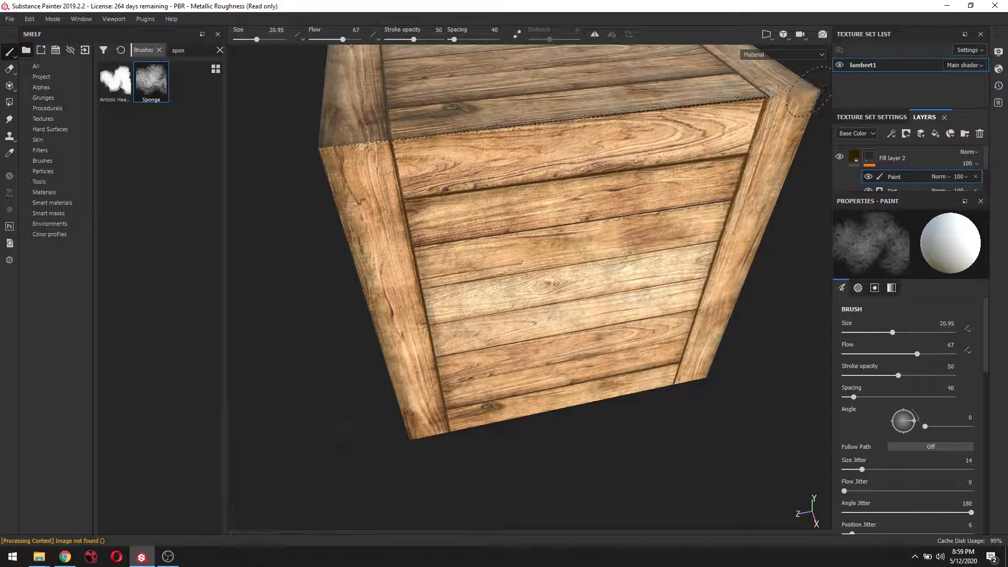
{"action": "left_click", "coordinate": [342, 149], "text": "shift"}
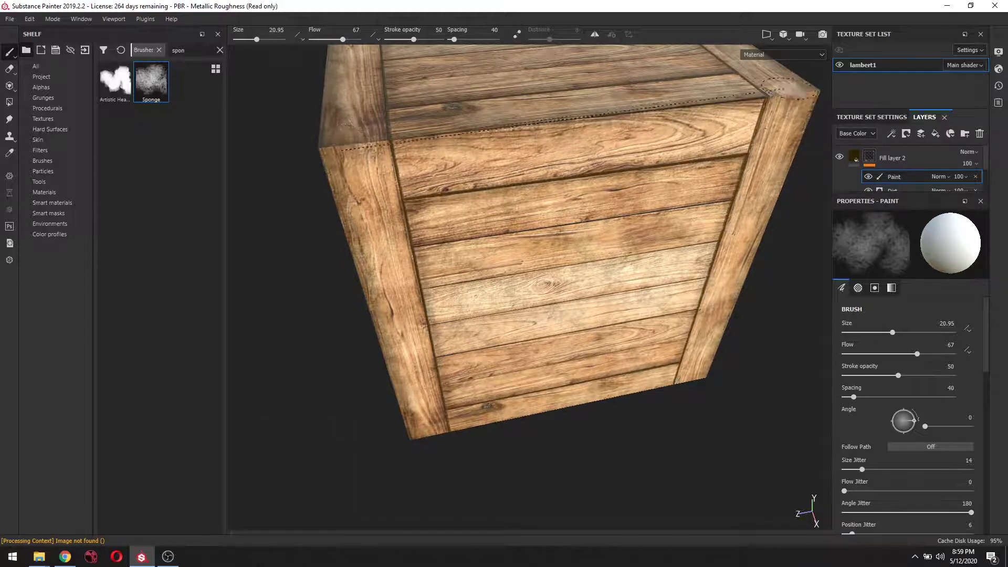
{"action": "left_click", "coordinate": [815, 88], "text": "shift"}
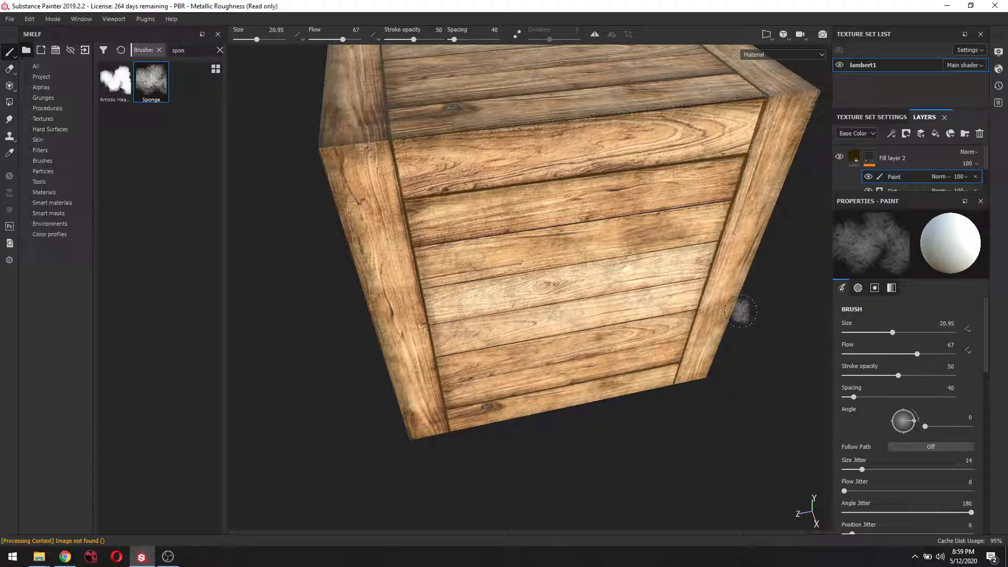
Paint straight dirt strokes along the vertical corner edge at the front side's right board and along the side's bottom edge
{"action": "mouse_move", "coordinate": [768, 262]}
{"action": "left_mouse_down", "text": "alt"}
{"action": "mouse_move", "coordinate": [667, 293]}
{"action": "mouse_move", "coordinate": [612, 275]}
{"action": "mouse_move", "coordinate": [665, 113]}
{"action": "left_mouse_up", "text": "alt"}
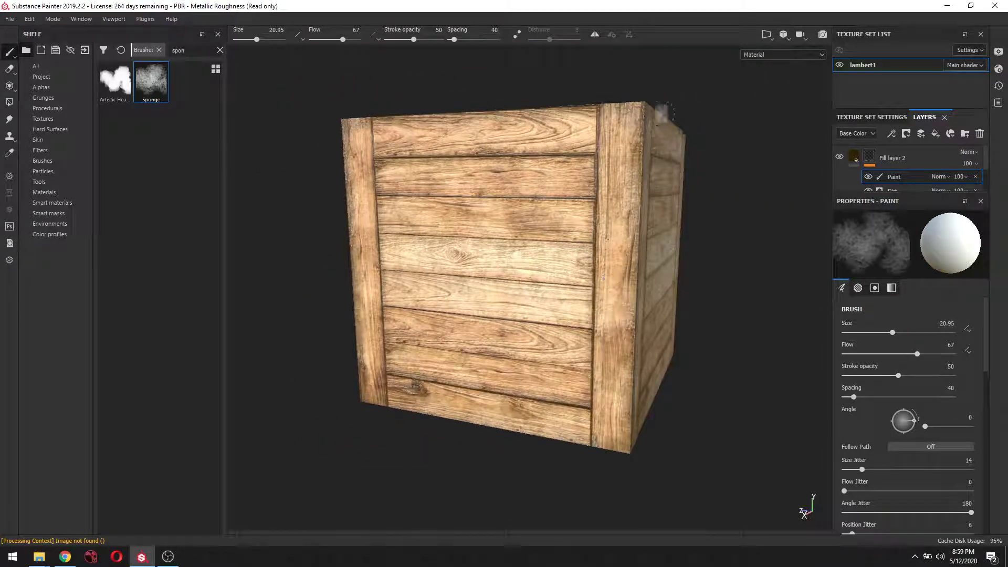
{"action": "left_click", "coordinate": [643, 109]}
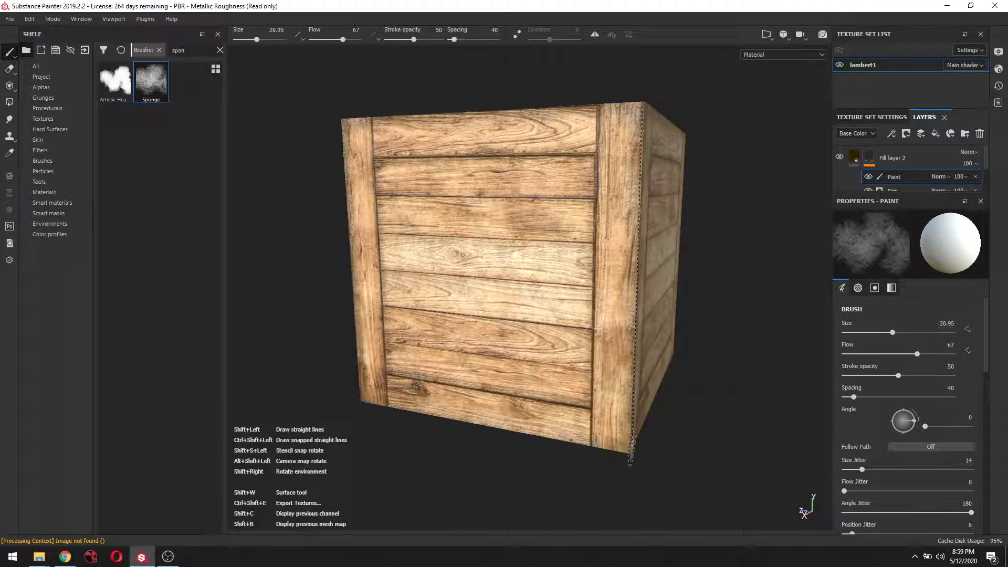
{"action": "left_click", "coordinate": [630, 449], "text": "shift"}
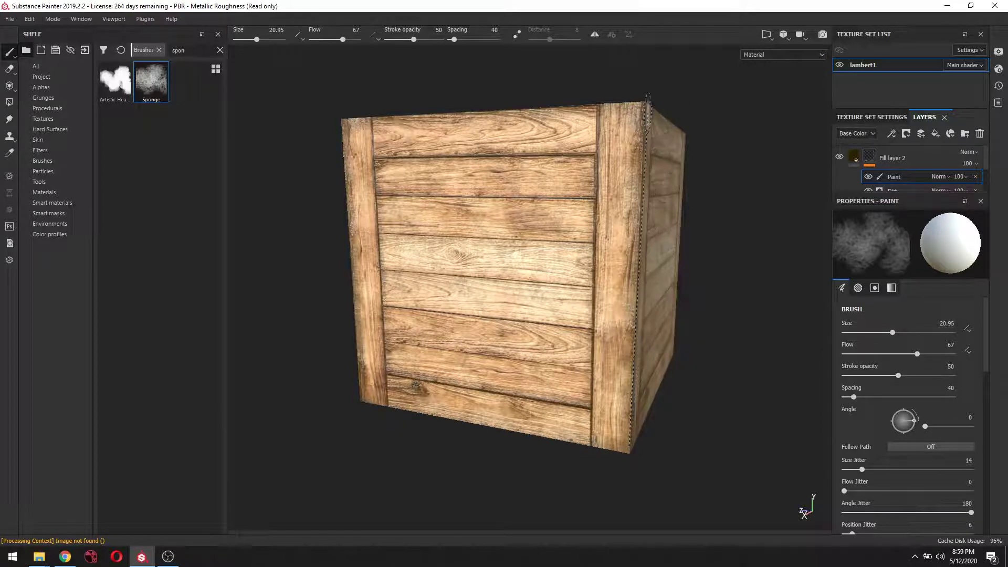
{"action": "mouse_move", "coordinate": [613, 499]}
{"action": "left_mouse_down", "text": "alt"}
{"action": "mouse_move", "coordinate": [646, 475]}
{"action": "mouse_move", "coordinate": [632, 467]}
{"action": "left_mouse_up", "text": "alt"}
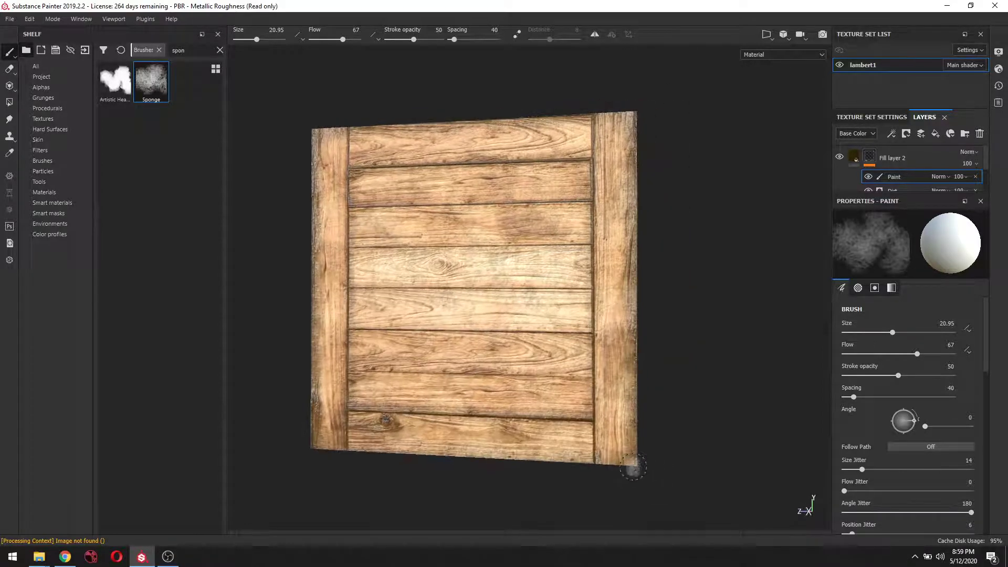
{"action": "left_click", "coordinate": [323, 444], "text": "shift"}
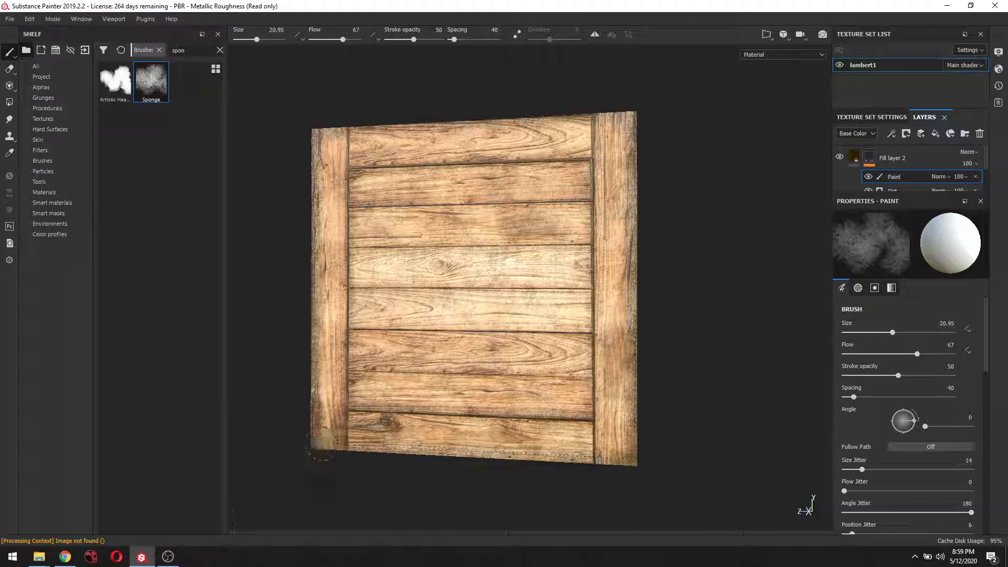
{"action": "left_click", "coordinate": [622, 453], "text": "shift"}
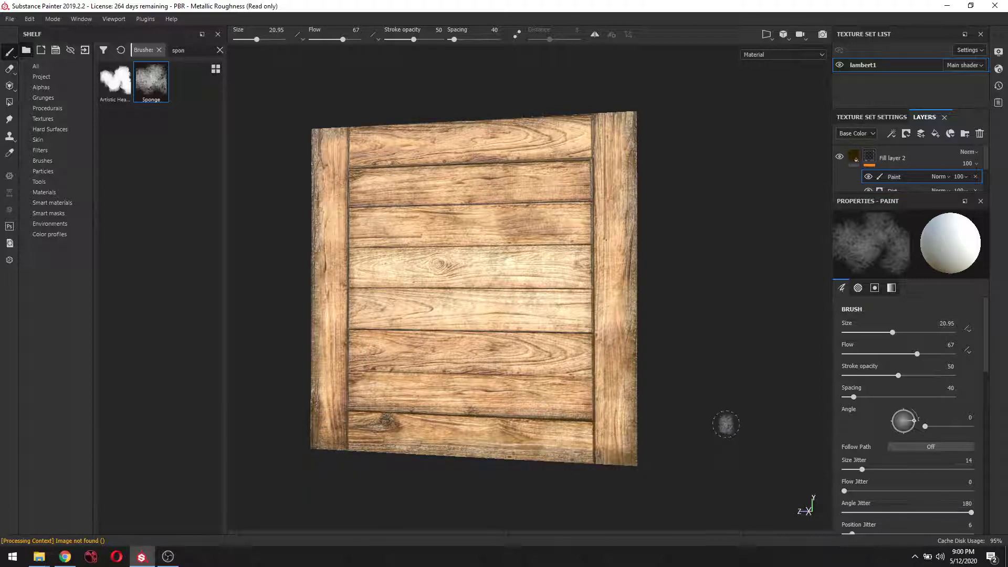
Brush dirt onto the top corner of the front side's right vertical board
{"action": "mouse_move", "coordinate": [709, 405]}
{"action": "left_mouse_down", "text": "alt"}
{"action": "mouse_move", "coordinate": [680, 356]}
{"action": "mouse_move", "coordinate": [681, 294]}
{"action": "left_mouse_up", "text": "alt"}
{"action": "middle_click_drag", "start_coordinate": [682, 294], "coordinate": [591, 388], "text": "alt"}
{"action": "scroll", "coordinate": [587, 336], "scroll_direction": "up", "scroll_amount": 3}
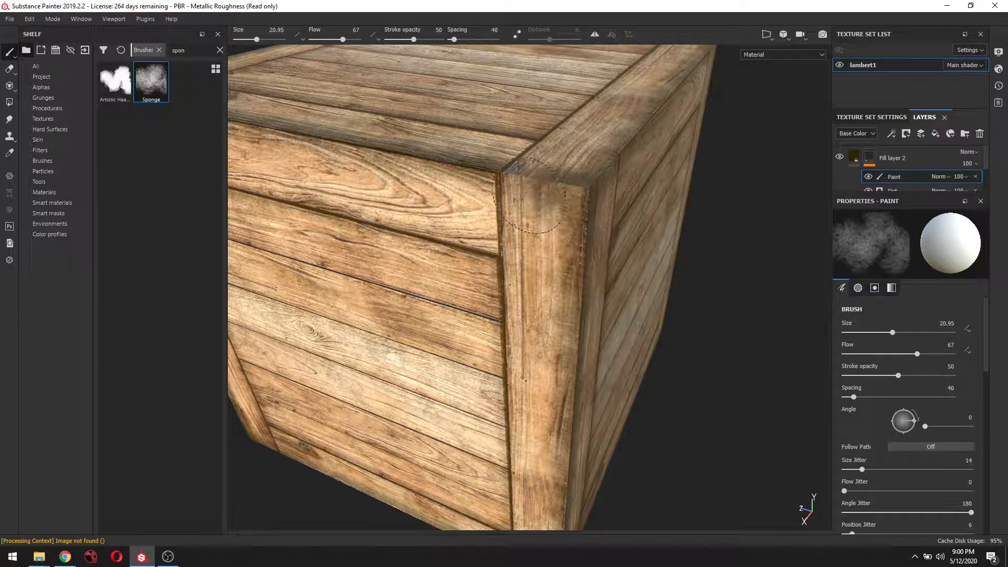
{"action": "mouse_move", "coordinate": [563, 221]}
{"action": "left_mouse_down"}
{"action": "mouse_move", "coordinate": [525, 208]}
{"action": "mouse_move", "coordinate": [559, 221]}
{"action": "mouse_move", "coordinate": [546, 231]}
{"action": "mouse_move", "coordinate": [571, 215]}
{"action": "mouse_move", "coordinate": [554, 171]}
{"action": "mouse_move", "coordinate": [541, 188]}
{"action": "left_mouse_up"}
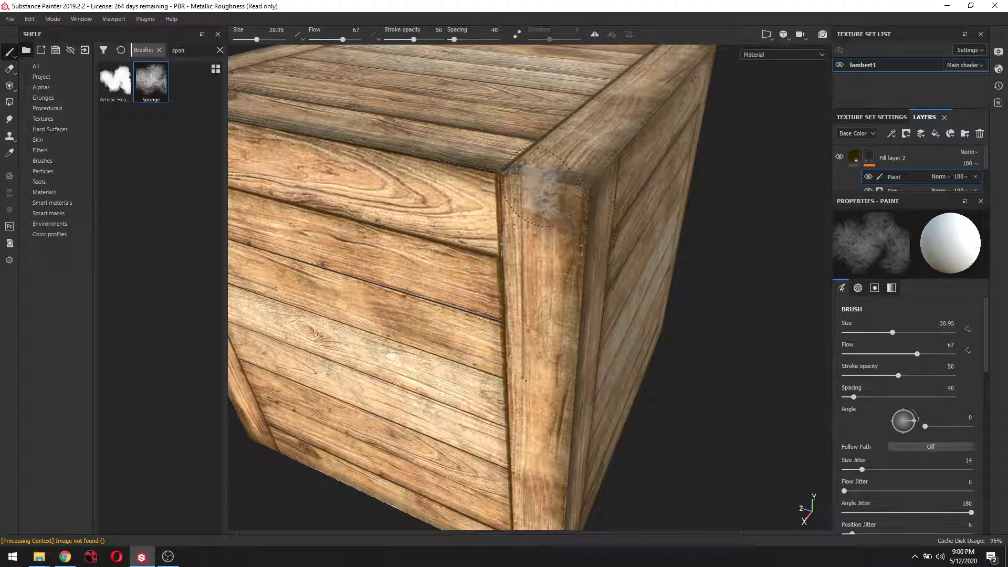
Brush dirt onto the bottom ends of the front side's right and left vertical boards
{"action": "scroll", "coordinate": [514, 302], "scroll_direction": "down", "scroll_amount": 4}
{"action": "mouse_move", "coordinate": [535, 351]}
{"action": "middle_mouse_down", "text": "alt"}
{"action": "mouse_move", "coordinate": [597, 283]}
{"action": "mouse_move", "coordinate": [608, 141]}
{"action": "middle_mouse_up", "text": "alt"}
{"action": "left_click_drag", "start_coordinate": [577, 360], "coordinate": [589, 342], "text": "alt"}
{"action": "scroll", "coordinate": [590, 378], "scroll_direction": "up", "scroll_amount": 4}
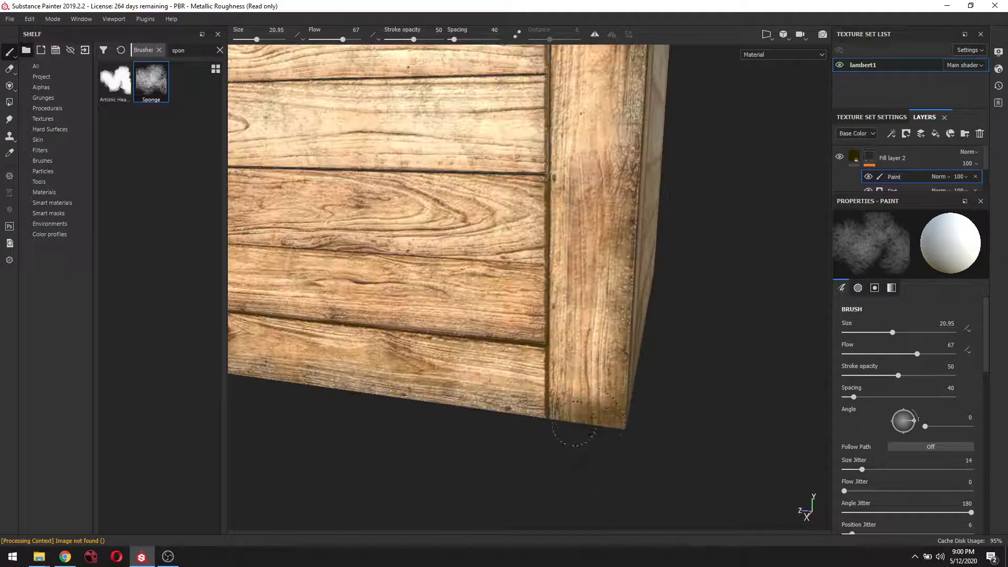
{"action": "middle_click_drag", "start_coordinate": [435, 447], "coordinate": [546, 440], "text": "alt"}
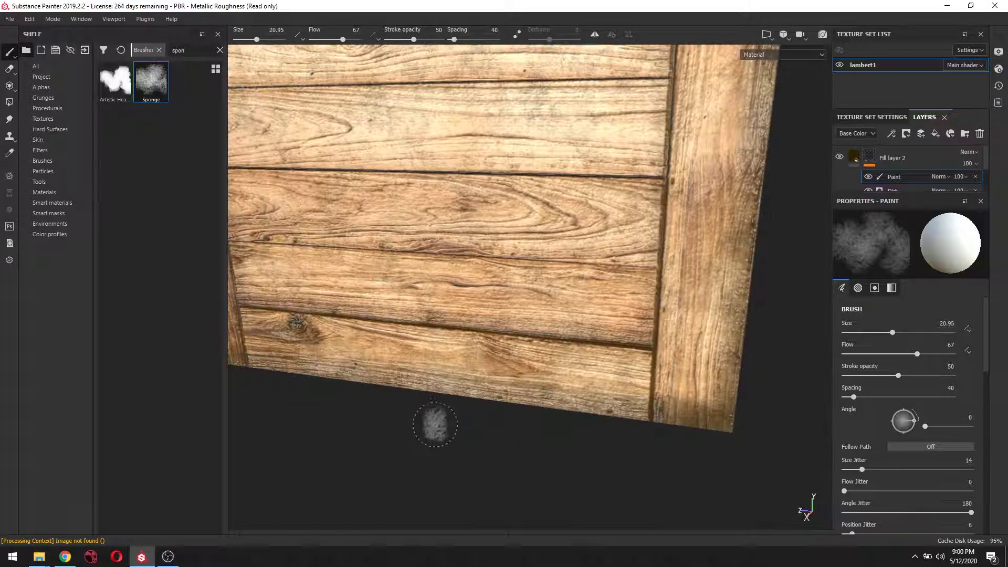
{"action": "left_click_drag", "start_coordinate": [454, 417], "coordinate": [575, 415], "text": "alt"}
{"action": "middle_click_drag", "start_coordinate": [422, 437], "coordinate": [833, 257], "text": "alt"}
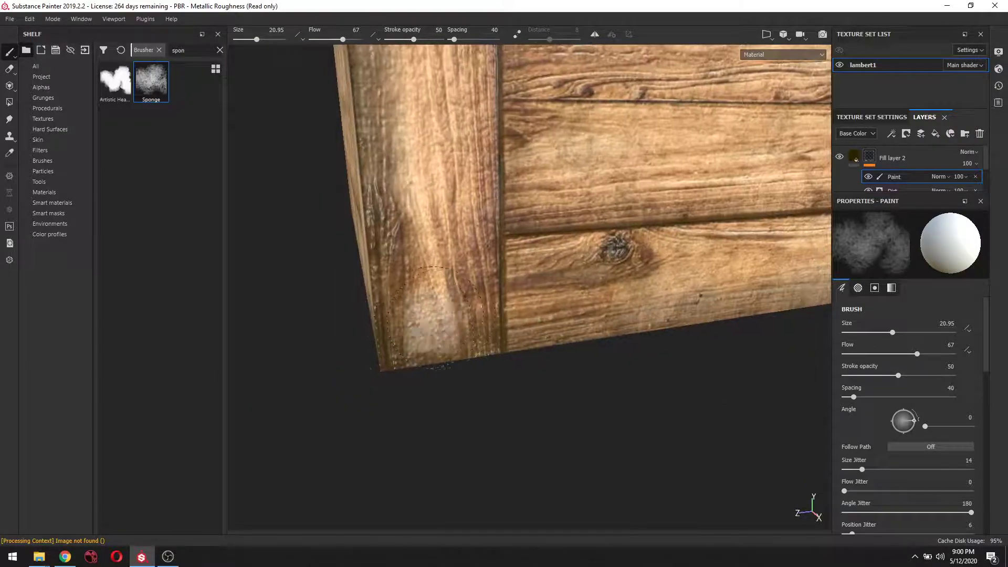
Brush dirt onto the top corner of the front side's left vertical board
{"action": "scroll", "coordinate": [417, 344], "scroll_direction": "down", "scroll_amount": 3}
{"action": "scroll", "coordinate": [416, 336], "scroll_direction": "down", "scroll_amount": 4}
{"action": "scroll", "coordinate": [373, 215], "scroll_direction": "up", "scroll_amount": 6}
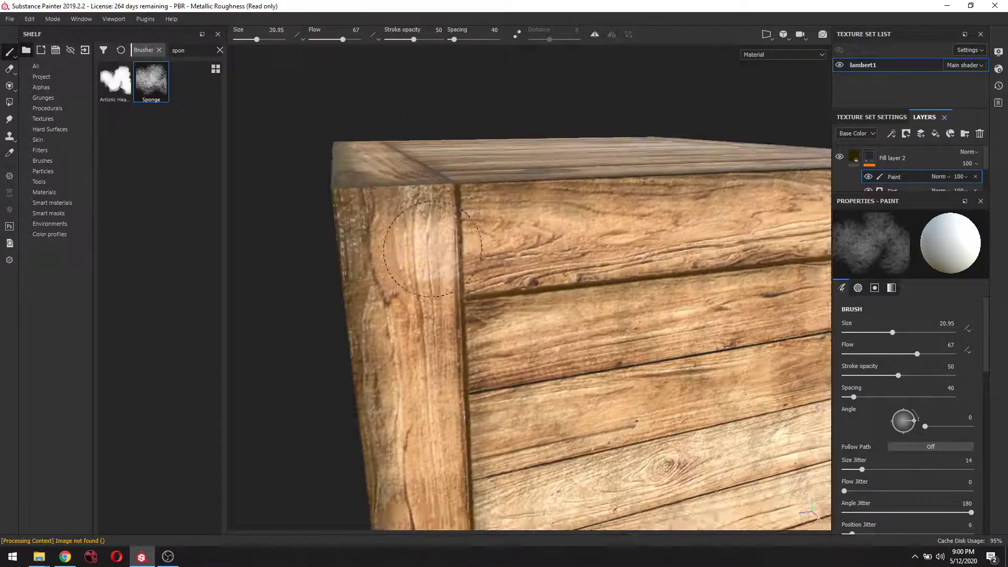
{"action": "scroll", "coordinate": [442, 244], "scroll_direction": "down", "scroll_amount": 3}
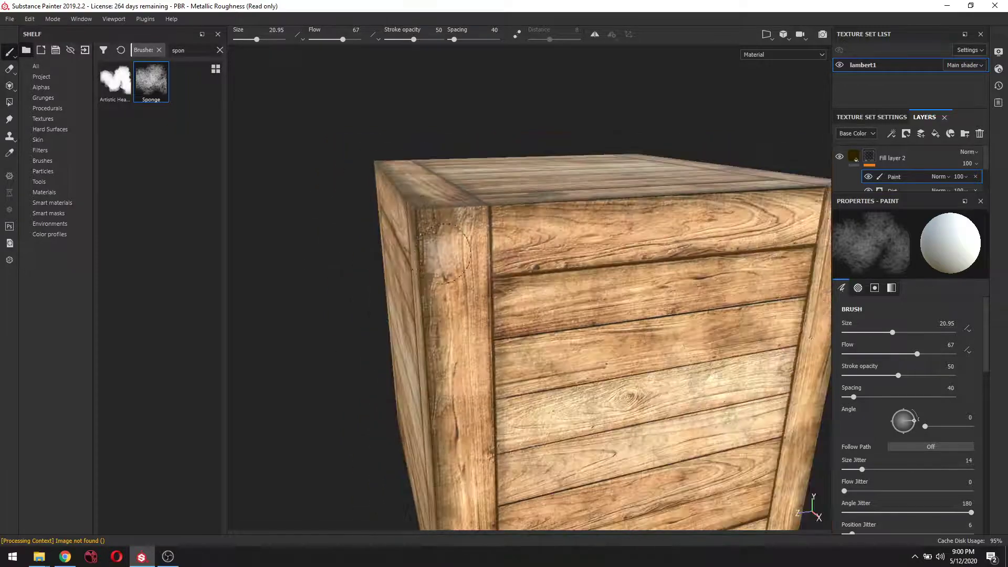
{"action": "scroll", "coordinate": [531, 304], "scroll_direction": "up", "scroll_amount": 4}
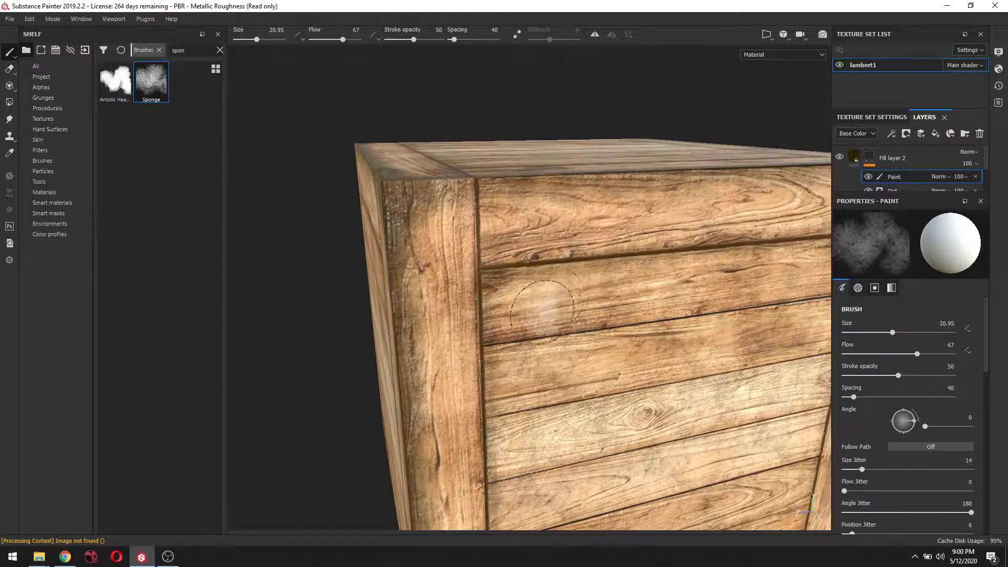
Reduce the brush size to 13.82 and dab dirt where the front side's upper planks meet the left board
{"action": "right_click_drag", "start_coordinate": [565, 283], "coordinate": [542, 283], "text": "ctrl"}
{"action": "mouse_move", "coordinate": [619, 281]}
{"action": "middle_mouse_down", "text": "alt"}
{"action": "mouse_move", "coordinate": [530, 298]}
{"action": "mouse_move", "coordinate": [450, 295]}
{"action": "middle_mouse_up", "text": "alt"}
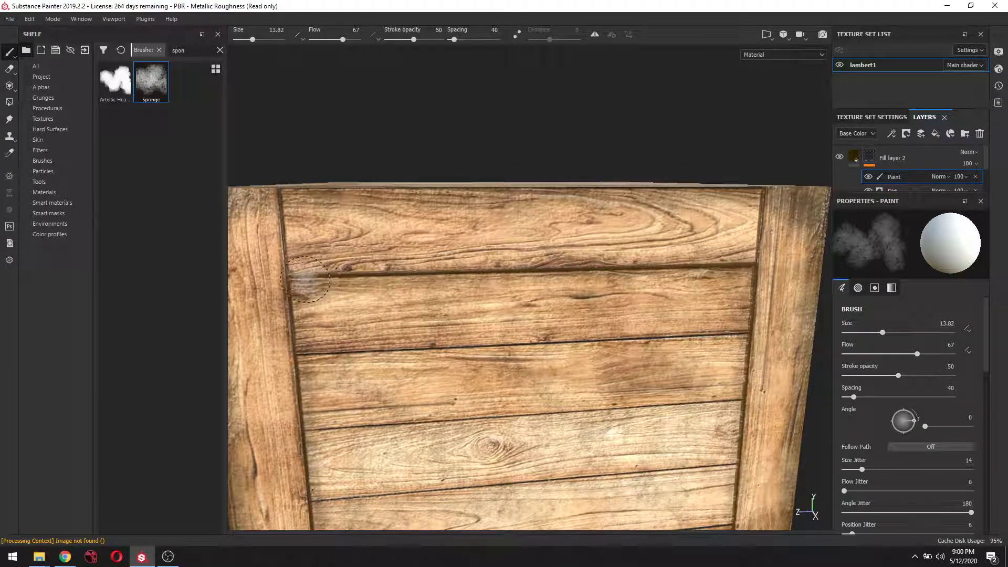
{"action": "scroll", "coordinate": [305, 266], "scroll_direction": "down", "scroll_amount": 3}
{"action": "mouse_move", "coordinate": [338, 312]}
{"action": "middle_mouse_down", "text": "alt"}
{"action": "mouse_move", "coordinate": [378, 252]}
{"action": "mouse_move", "coordinate": [398, 187]}
{"action": "middle_mouse_up", "text": "alt"}
{"action": "scroll", "coordinate": [398, 187], "scroll_direction": "down", "scroll_amount": 2}
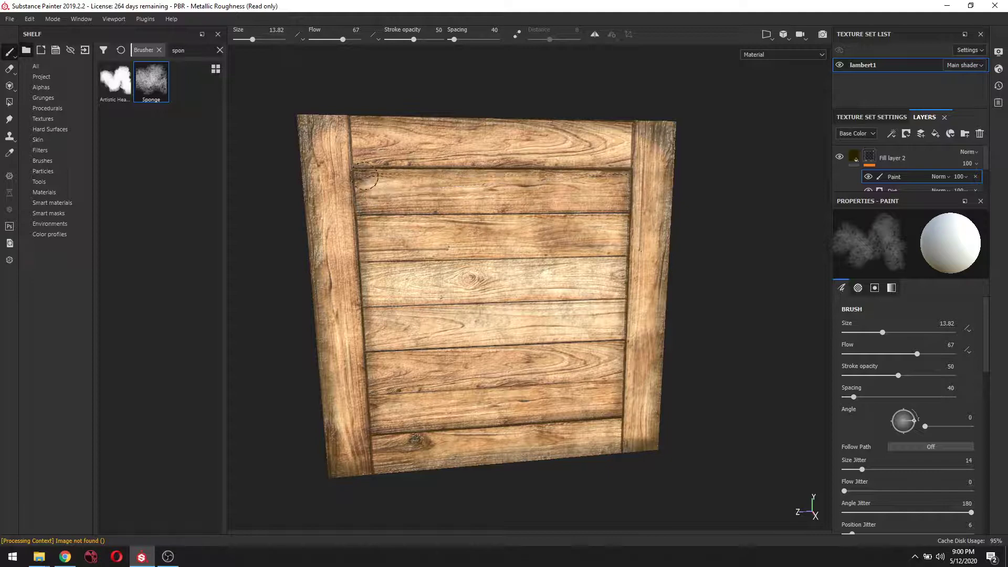
{"action": "scroll", "coordinate": [667, 277], "scroll_direction": "up", "scroll_amount": 3}
{"action": "scroll", "coordinate": [454, 309], "scroll_direction": "up", "scroll_amount": 2}
{"action": "scroll", "coordinate": [463, 303], "scroll_direction": "down", "scroll_amount": 5}
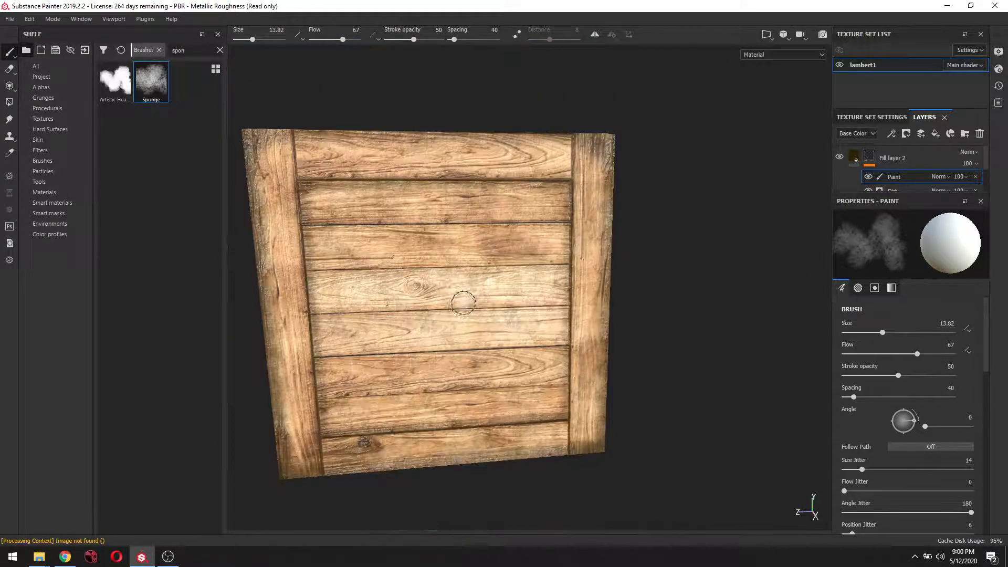
Set the brush flow to 75, brush broadly over the front side at size 100, and reduce the size to 31.36
{"action": "right_click_drag", "start_coordinate": [462, 304], "coordinate": [376, 244], "text": "ctrl"}
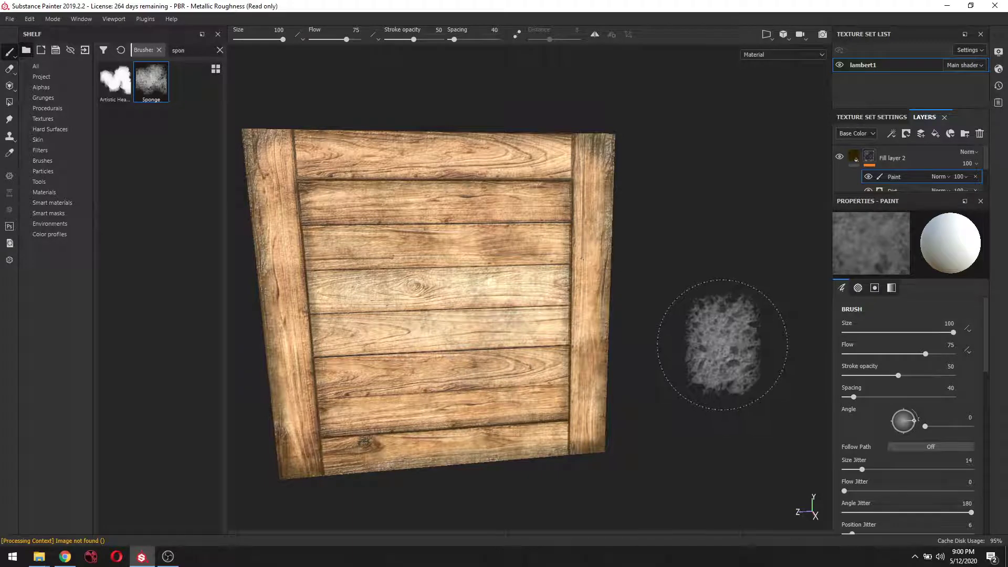
{"action": "mouse_move", "coordinate": [686, 378]}
{"action": "left_mouse_down", "text": "alt"}
{"action": "mouse_move", "coordinate": [722, 304]}
{"action": "mouse_move", "coordinate": [753, 298]}
{"action": "mouse_move", "coordinate": [725, 304]}
{"action": "left_mouse_up", "text": "alt"}
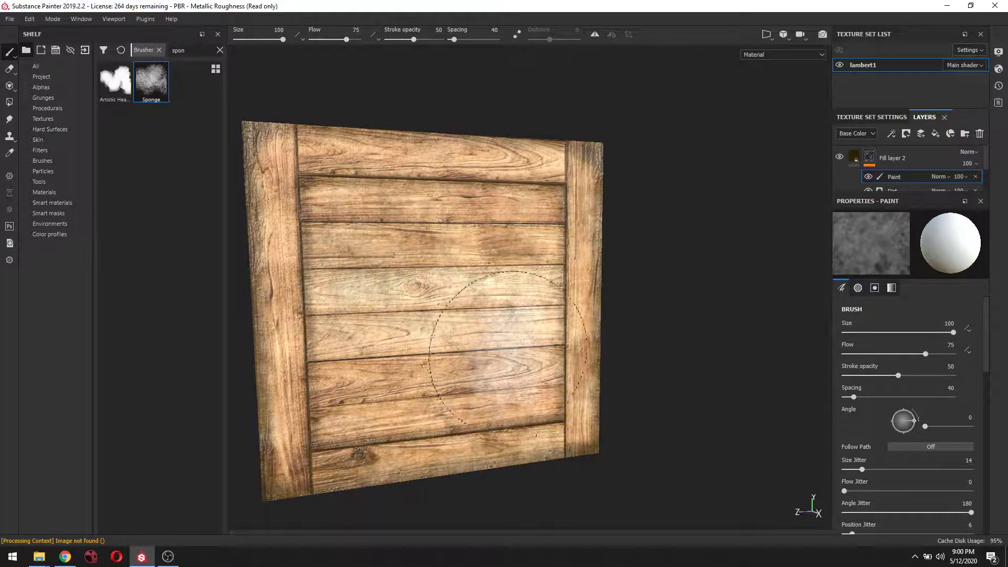
{"action": "right_click_drag", "start_coordinate": [506, 346], "coordinate": [469, 345], "text": "ctrl"}
{"action": "mouse_move", "coordinate": [495, 340]}
{"action": "middle_mouse_down", "text": "alt"}
{"action": "mouse_move", "coordinate": [576, 389]}
{"action": "mouse_move", "coordinate": [593, 414]}
{"action": "middle_mouse_up", "text": "alt"}
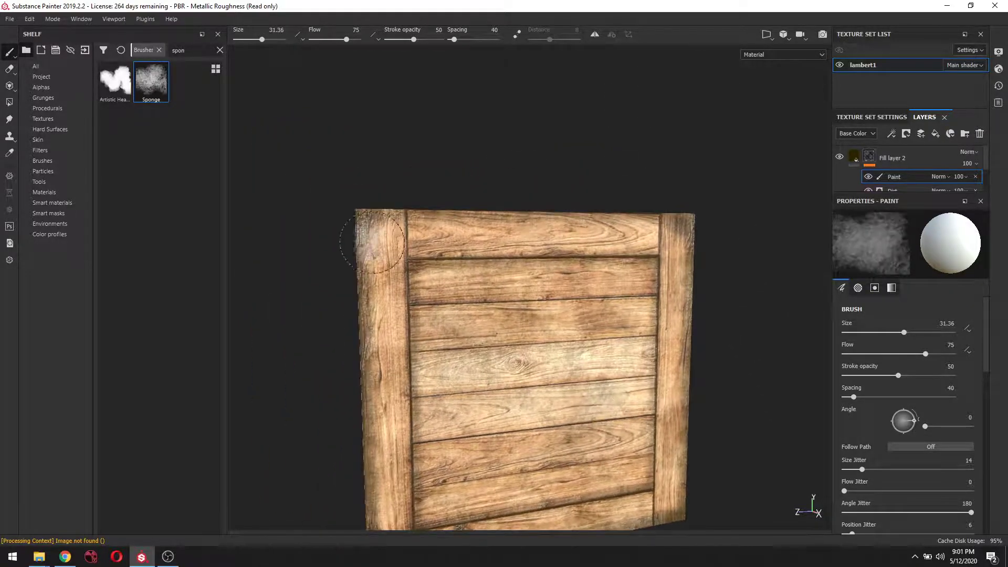
Enlarge the layer list and open the fill material settings of Fill layer 2, with the crate's upper corner in close view
{"action": "right_click_drag", "start_coordinate": [379, 251], "coordinate": [437, 252], "text": "alt"}
{"action": "left_click_drag", "start_coordinate": [444, 297], "coordinate": [432, 258], "text": "alt"}
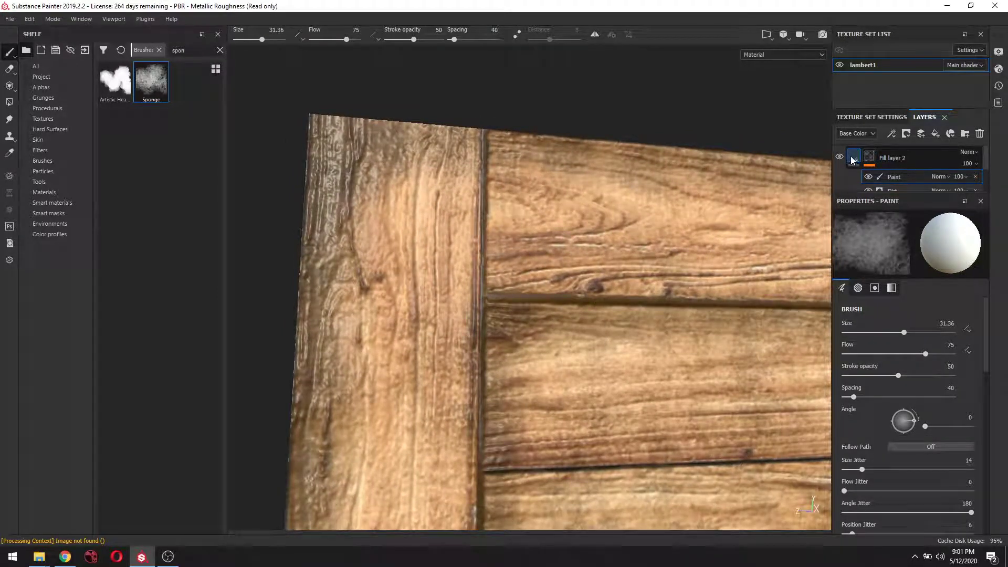
{"action": "left_click_drag", "start_coordinate": [481, 252], "coordinate": [507, 269], "text": "alt"}
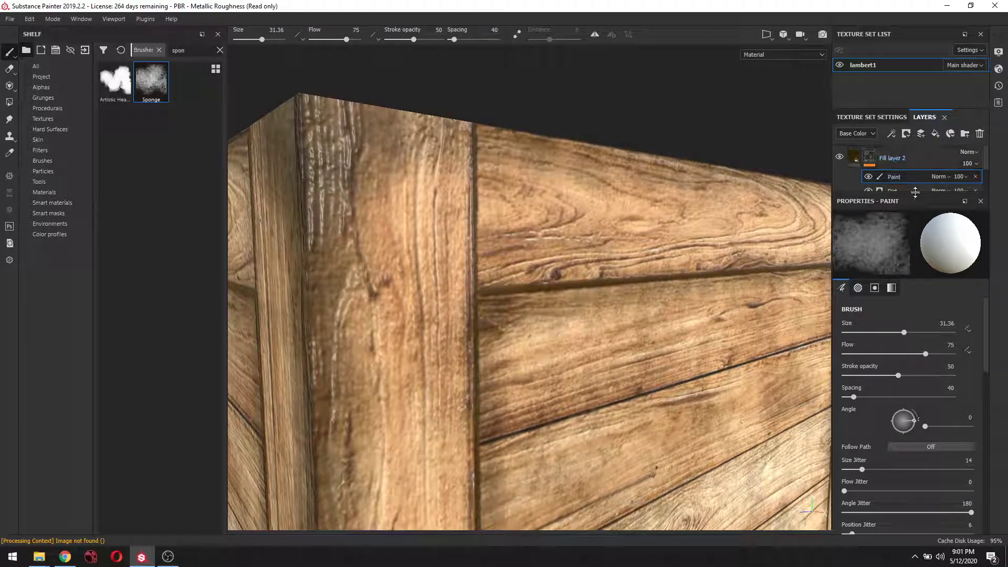
{"action": "left_click_drag", "start_coordinate": [921, 195], "coordinate": [921, 256]}
{"action": "left_click", "coordinate": [893, 159]}
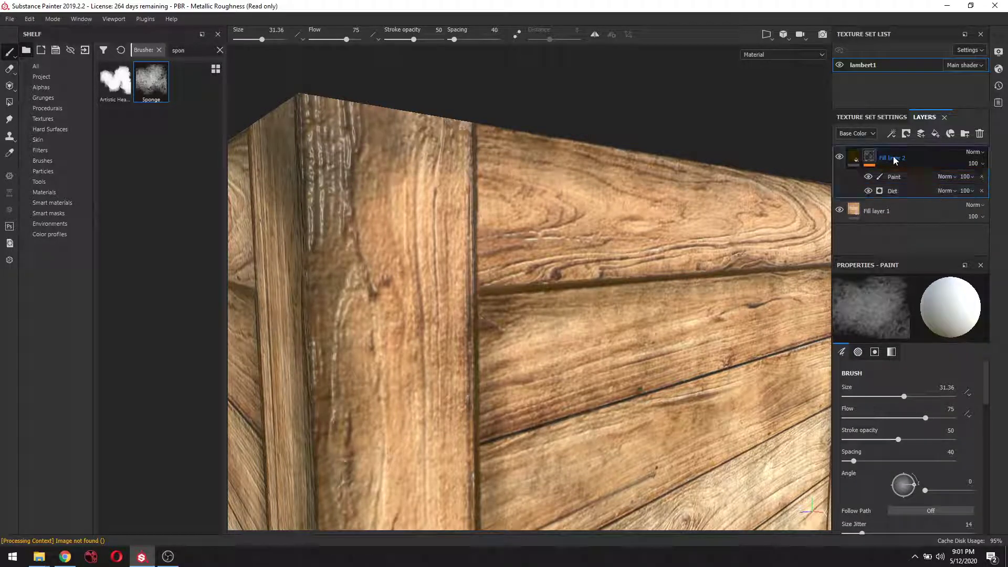
{"action": "left_click", "coordinate": [858, 157]}
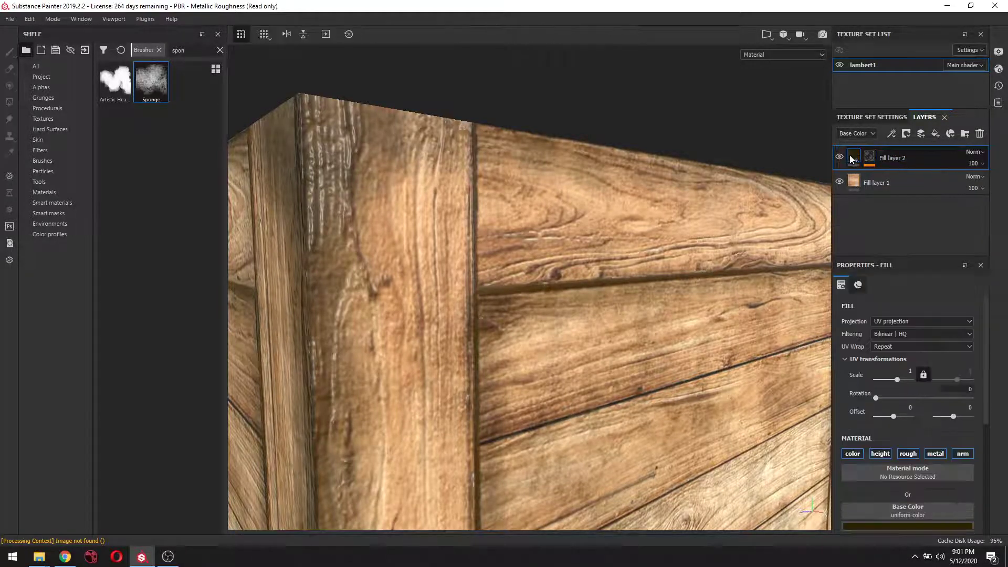
{"action": "left_click", "coordinate": [871, 156]}
{"action": "left_click", "coordinate": [854, 158]}
{"action": "scroll", "coordinate": [896, 415], "scroll_direction": "down", "scroll_amount": 2}
{"action": "scroll", "coordinate": [896, 414], "scroll_direction": "down", "scroll_amount": 3}
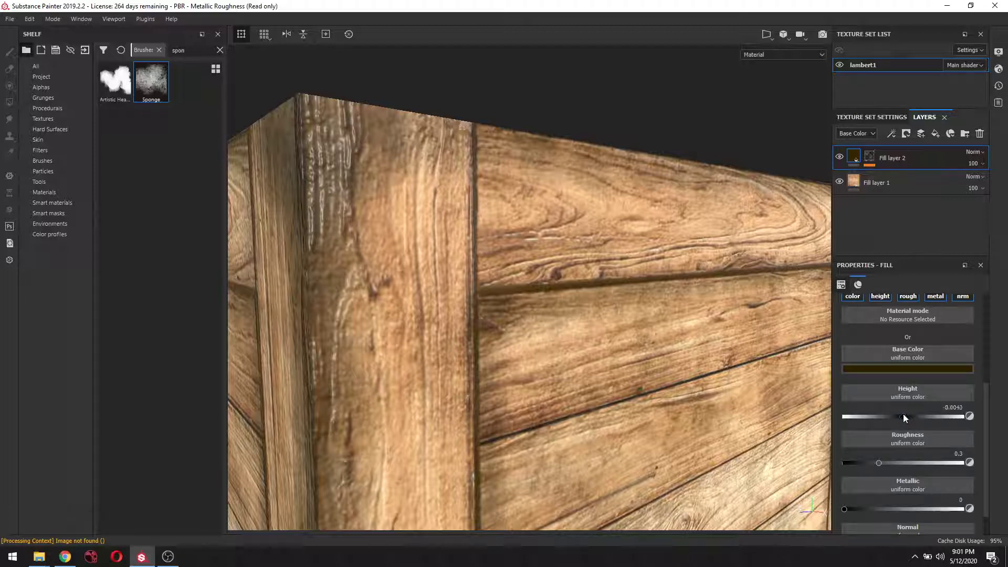
Test raised and recessed heights for Fill layer 2, down to -1, and set its height to 1
{"action": "left_click_drag", "start_coordinate": [905, 417], "coordinate": [961, 417]}
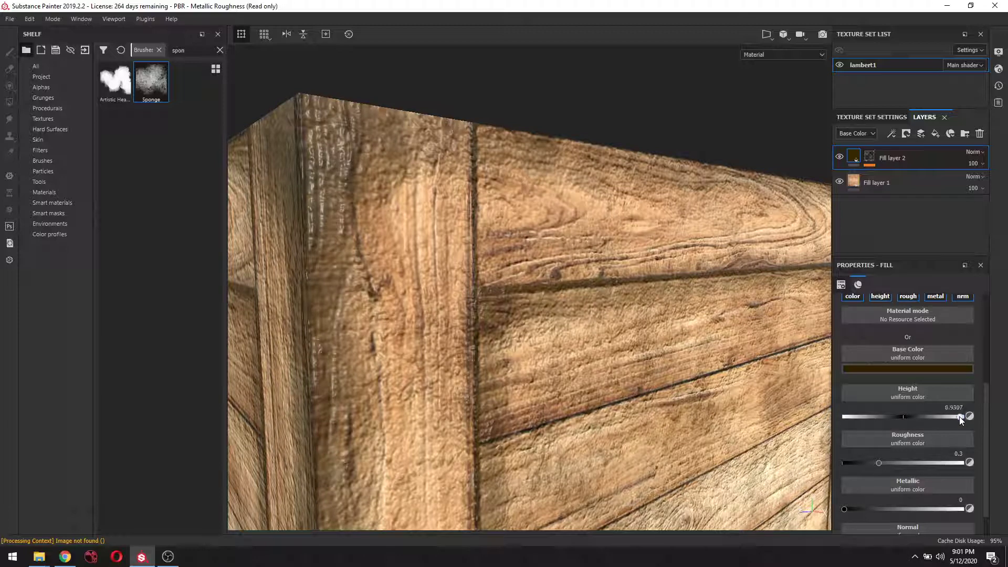
{"action": "left_click_drag", "start_coordinate": [960, 417], "coordinate": [846, 402]}
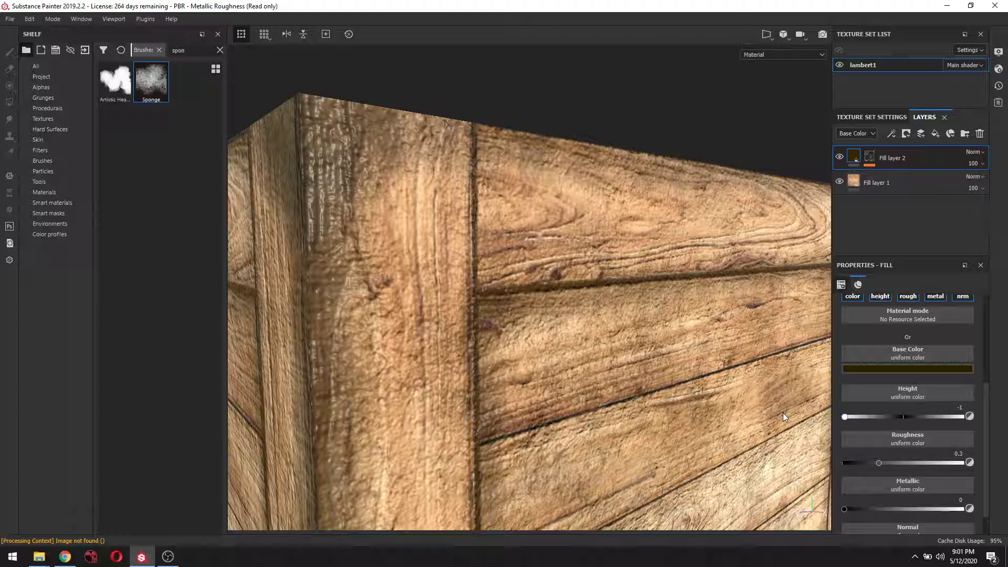
{"action": "left_click_drag", "start_coordinate": [845, 416], "coordinate": [960, 424]}
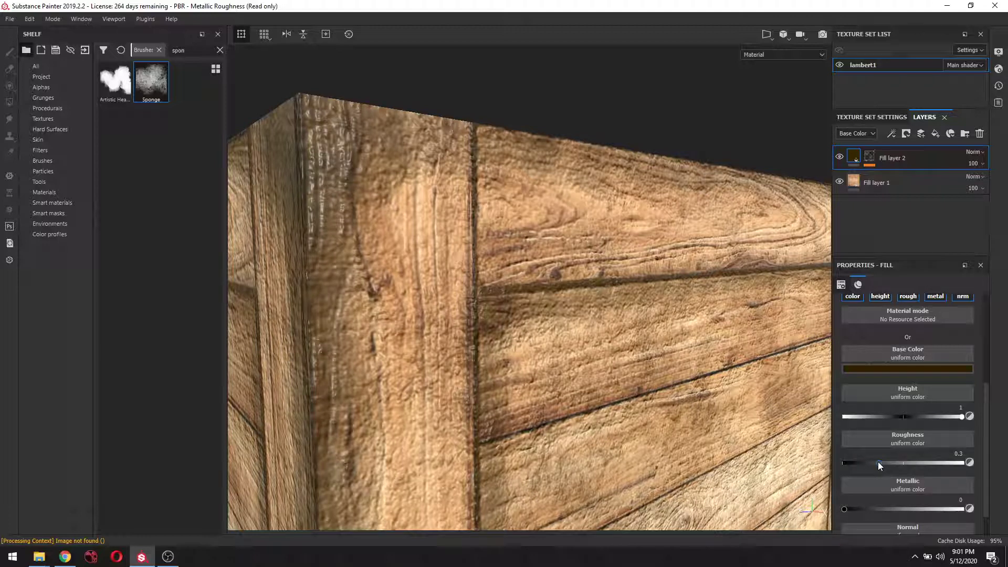
Set Fill layer 2's roughness to 1 and check the dirt over the whole front side
{"action": "left_click_drag", "start_coordinate": [878, 462], "coordinate": [937, 465]}
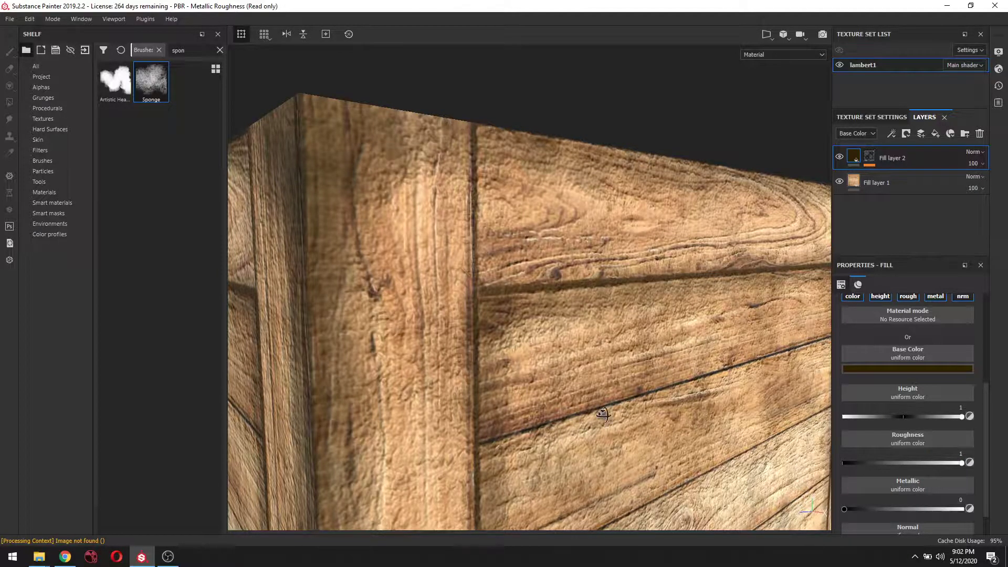
{"action": "mouse_move", "coordinate": [602, 416]}
{"action": "left_mouse_down", "text": "alt"}
{"action": "mouse_move", "coordinate": [641, 403]}
{"action": "mouse_move", "coordinate": [592, 424]}
{"action": "left_mouse_up", "text": "alt"}
{"action": "scroll", "coordinate": [590, 426], "scroll_direction": "down", "scroll_amount": 5}
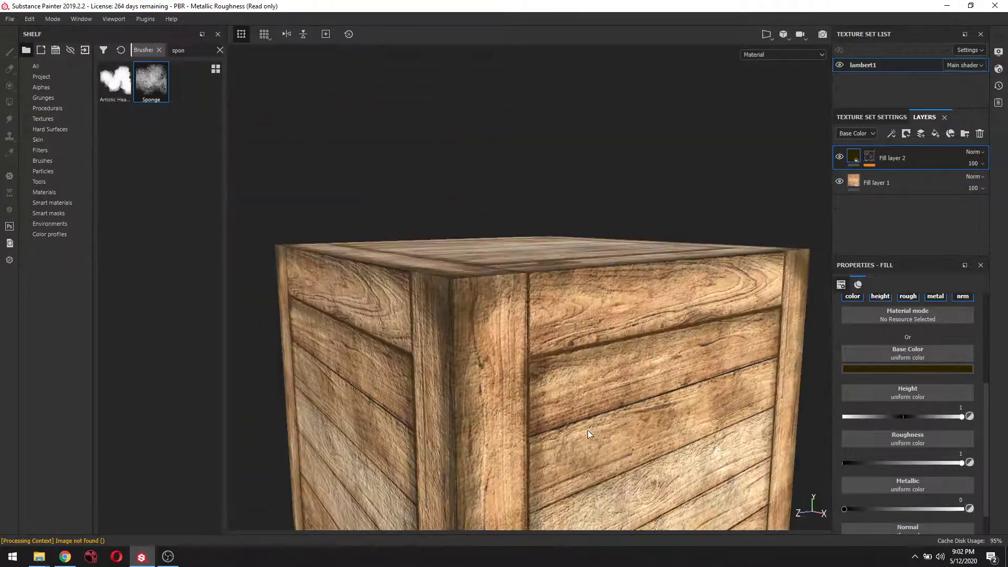
{"action": "left_click_drag", "start_coordinate": [684, 456], "coordinate": [595, 287], "text": "alt"}
{"action": "left_click_drag", "start_coordinate": [580, 378], "coordinate": [547, 370], "text": "alt"}
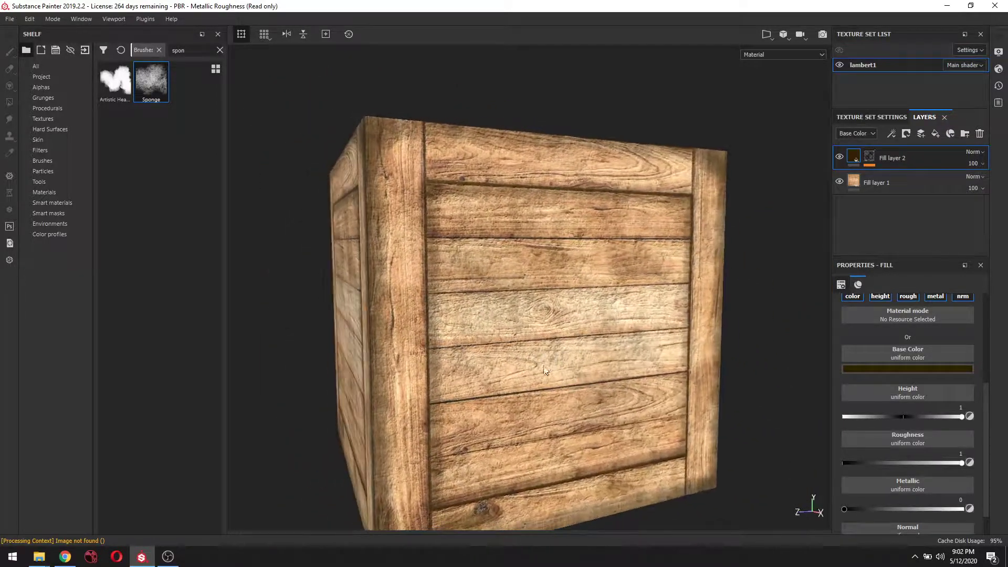
{"action": "middle_click_drag", "start_coordinate": [563, 373], "coordinate": [567, 324], "text": "alt"}
{"action": "scroll", "coordinate": [556, 357], "scroll_direction": "down", "scroll_amount": 3}
{"action": "left_click_drag", "start_coordinate": [555, 361], "coordinate": [533, 350], "text": "alt"}
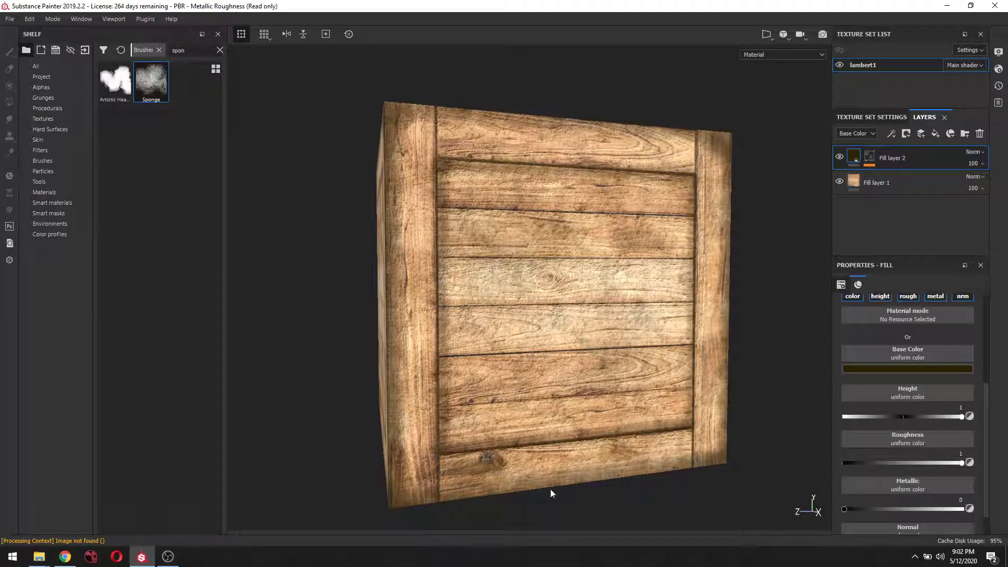
In the Paint effect of Fill layer 2's mask, set the brush flow to 45 and paint black down the front side's left vertical board
{"action": "left_click", "coordinate": [870, 156]}
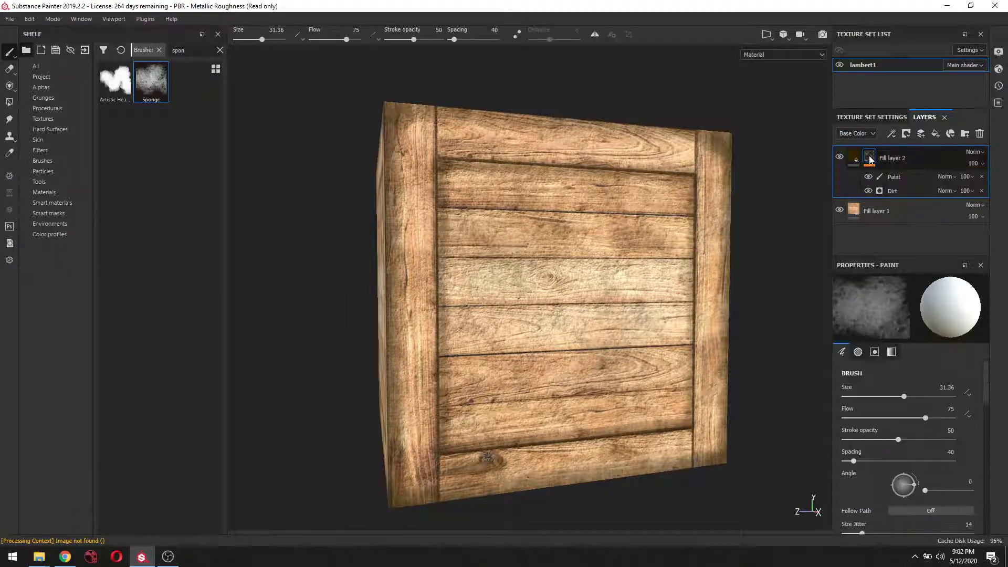
{"action": "left_click", "coordinate": [894, 177]}
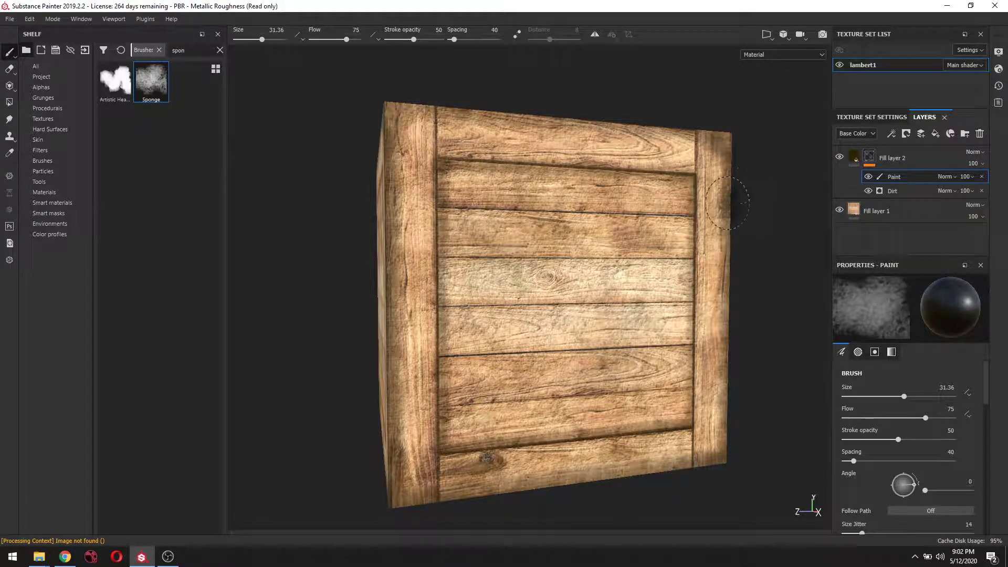
{"action": "key", "text": "ctrl"}
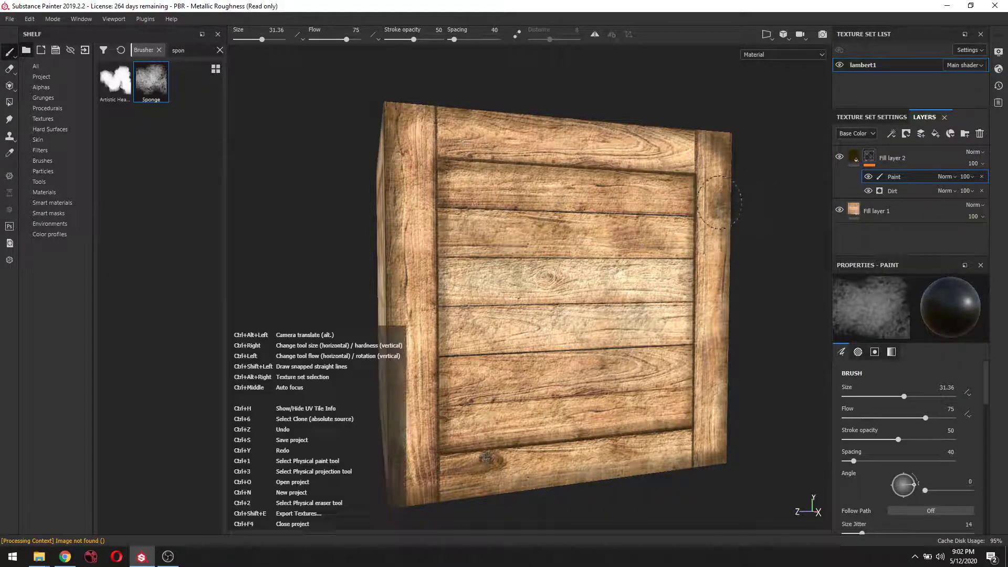
{"action": "left_click", "coordinate": [356, 30]}
{"action": "type", "text": "45"}
{"action": "key", "text": "Return"}
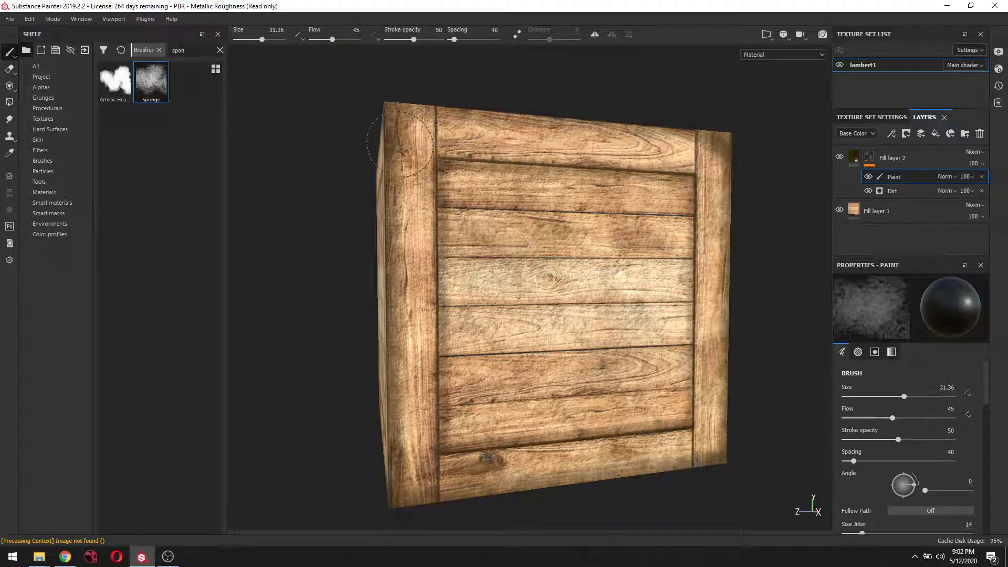
{"action": "mouse_move", "coordinate": [401, 123]}
{"action": "left_mouse_down"}
{"action": "mouse_move", "coordinate": [417, 478]}
{"action": "mouse_move", "coordinate": [407, 470]}
{"action": "left_mouse_up"}
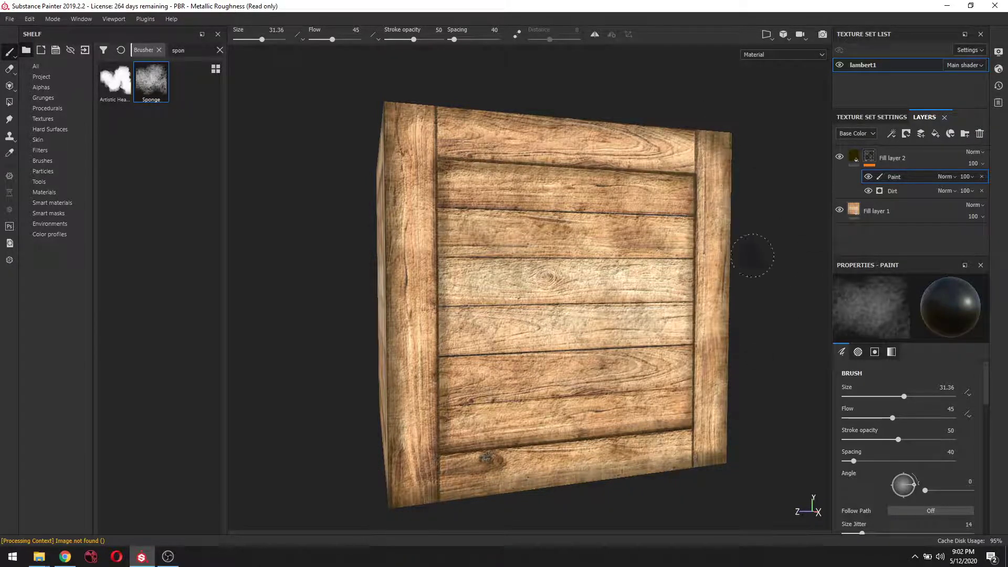
Inspect the dirt around the front side's lower-right corner up close, and its coverage over the whole side
{"action": "left_click_drag", "start_coordinate": [756, 253], "coordinate": [698, 260], "text": "alt"}
{"action": "middle_click_drag", "start_coordinate": [698, 260], "coordinate": [594, 292], "text": "alt"}
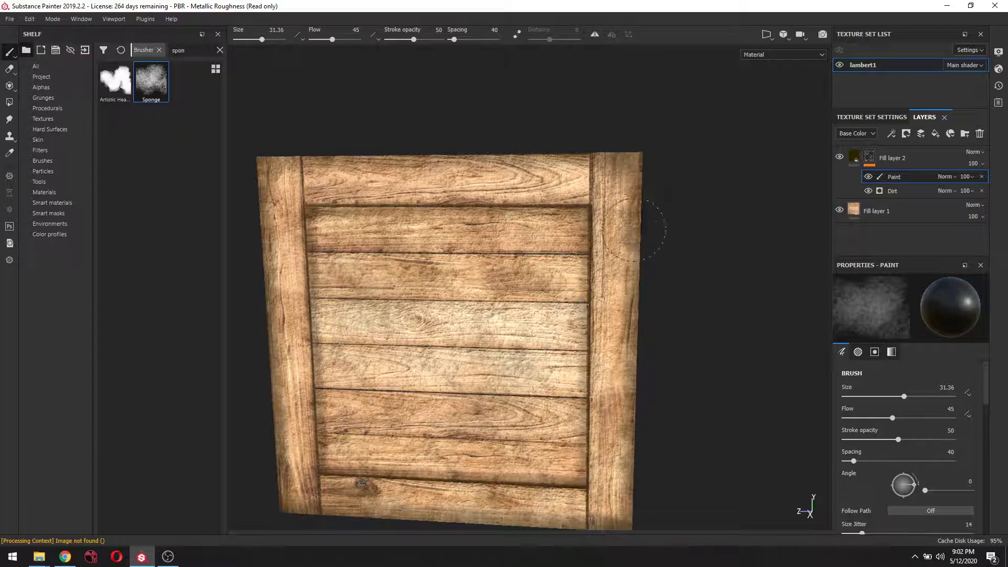
{"action": "middle_click_drag", "start_coordinate": [714, 289], "coordinate": [693, 190], "text": "alt"}
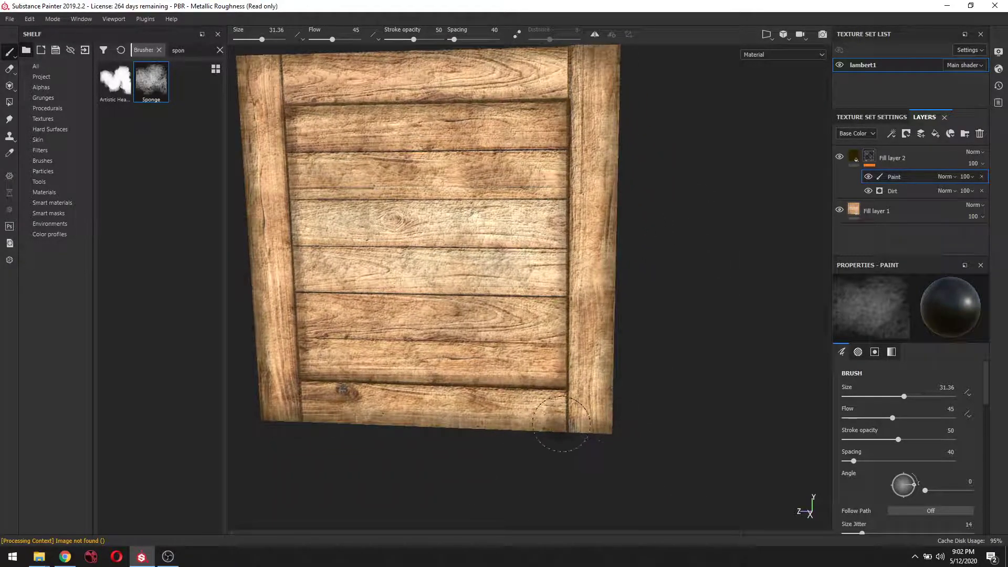
{"action": "scroll", "coordinate": [660, 402], "scroll_direction": "up", "scroll_amount": 1}
{"action": "middle_click_drag", "start_coordinate": [639, 378], "coordinate": [672, 317], "text": "alt"}
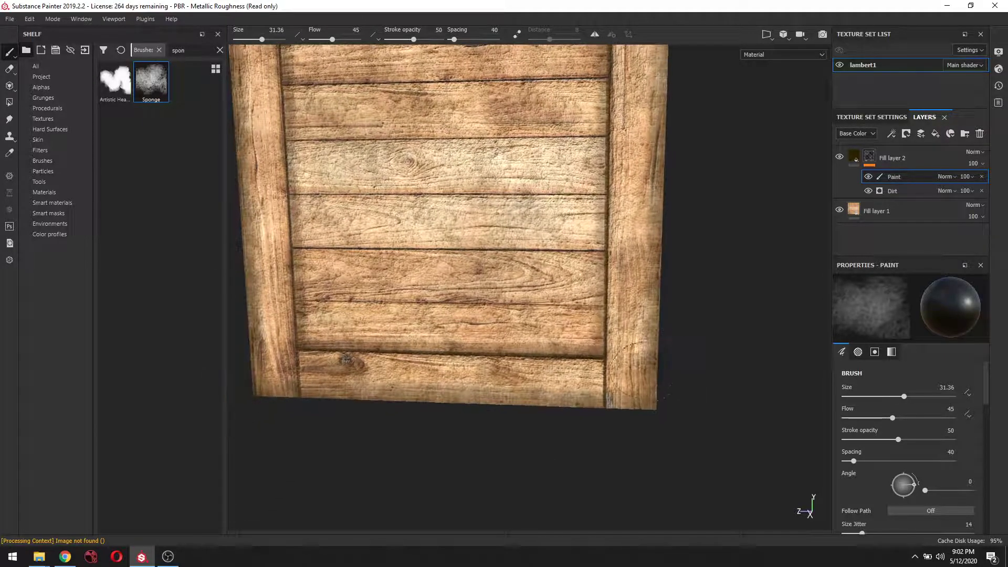
{"action": "left_click_drag", "start_coordinate": [649, 395], "coordinate": [662, 371], "text": "alt"}
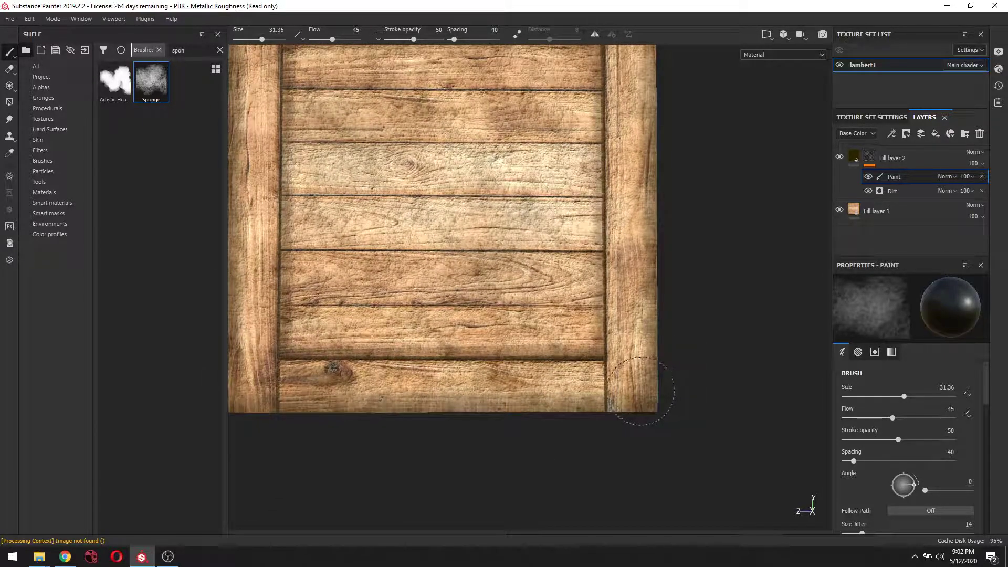
{"action": "scroll", "coordinate": [629, 399], "scroll_direction": "up", "scroll_amount": 1}
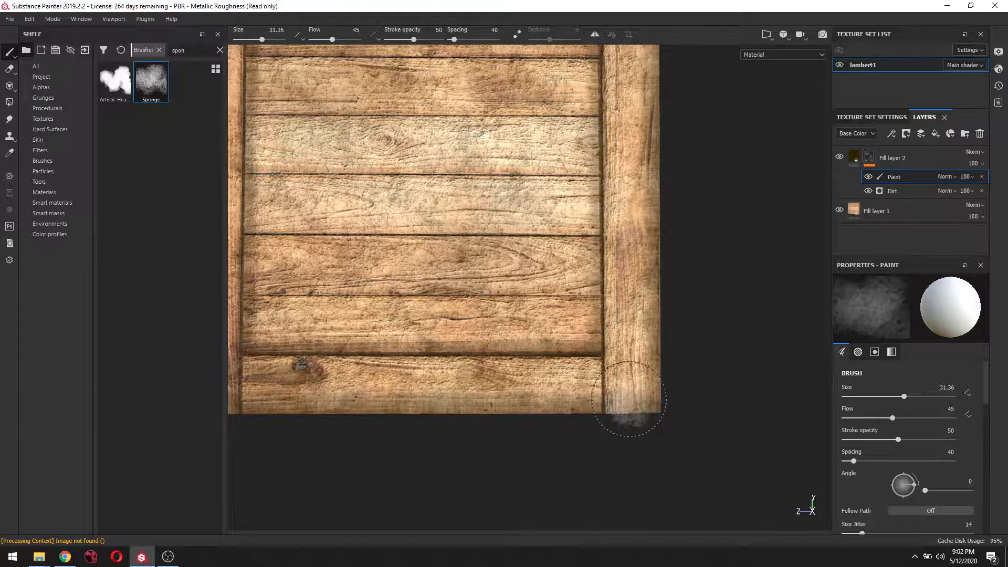
{"action": "middle_click_drag", "start_coordinate": [644, 404], "coordinate": [712, 383], "text": "alt"}
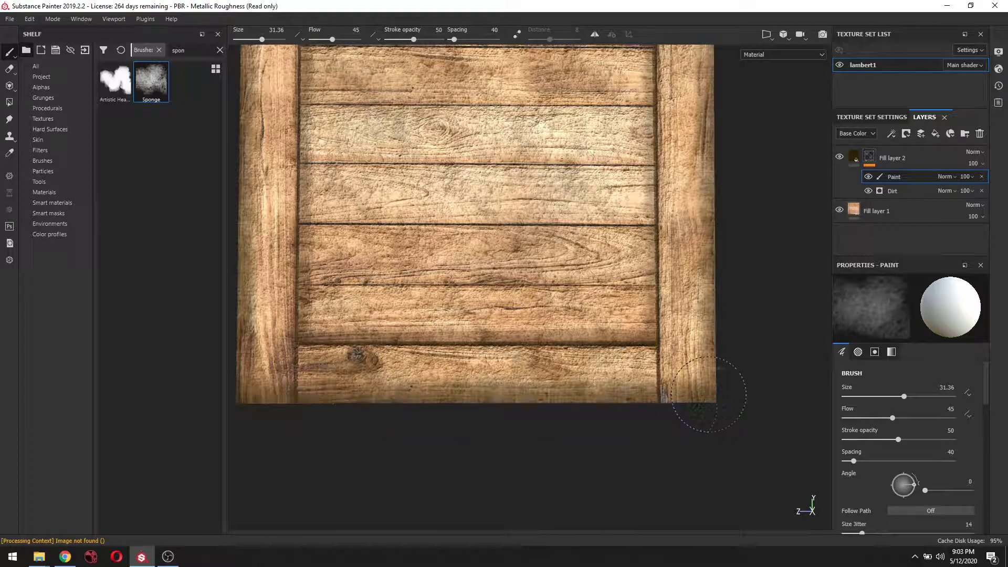
{"action": "scroll", "coordinate": [761, 367], "scroll_direction": "down", "scroll_amount": 4}
{"action": "left_click_drag", "start_coordinate": [759, 348], "coordinate": [787, 366], "text": "alt"}
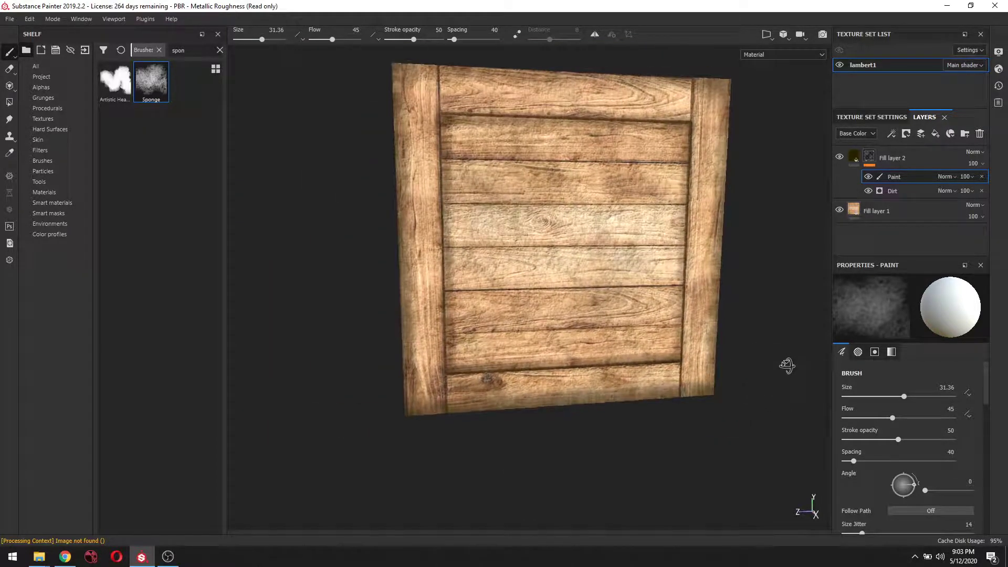
{"action": "middle_click_drag", "start_coordinate": [780, 365], "coordinate": [725, 389]}
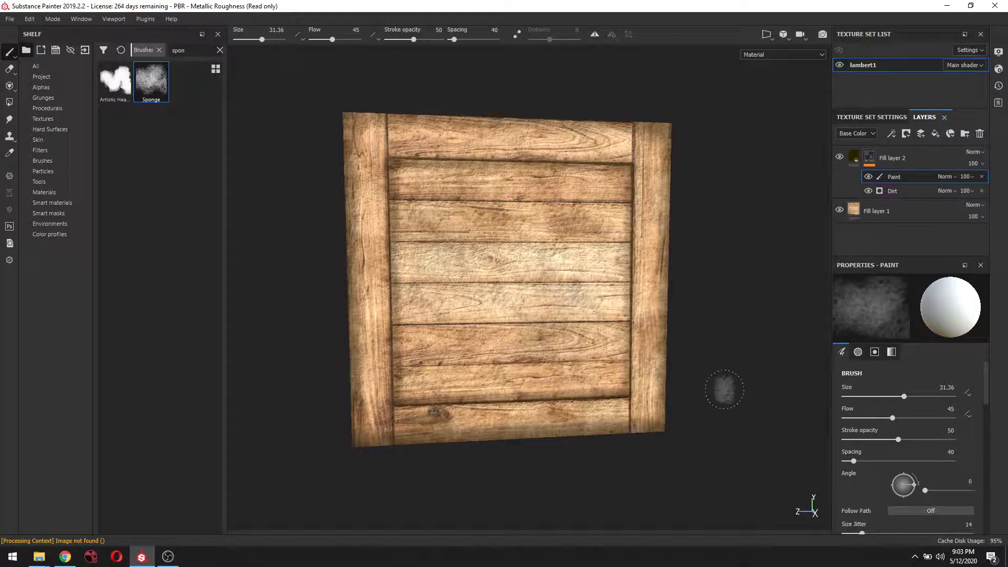
Choose the Dirt Spots brush, try it at size 200 over the front side, and set its size to 100
{"action": "left_click", "coordinate": [45, 161]}
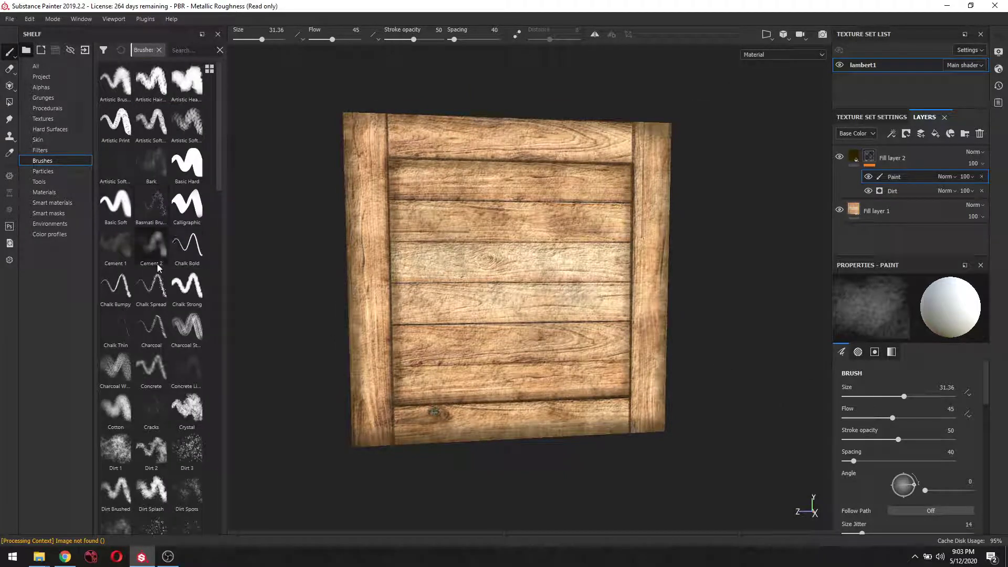
{"action": "scroll", "coordinate": [183, 285], "scroll_direction": "down", "scroll_amount": 5}
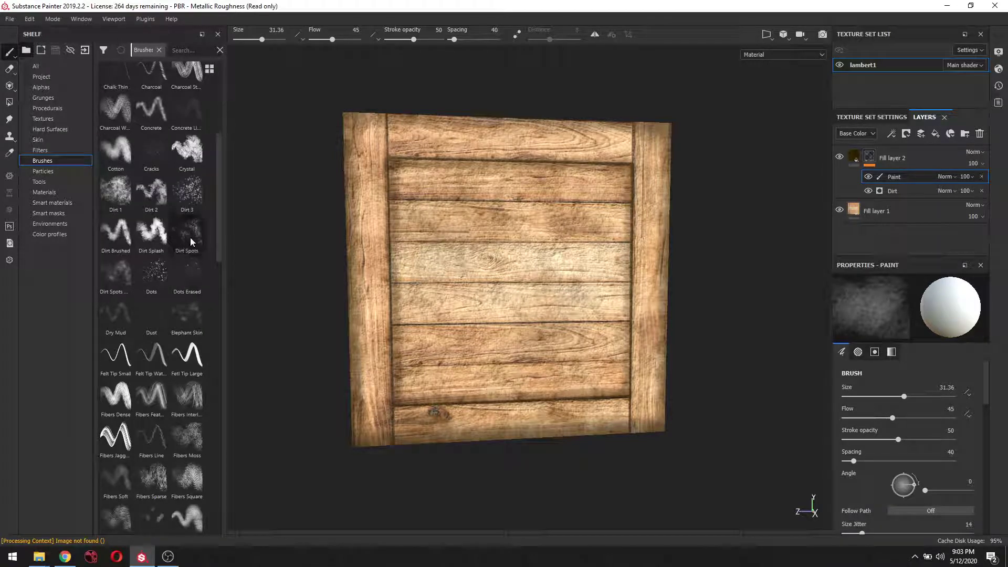
{"action": "left_click", "coordinate": [190, 242]}
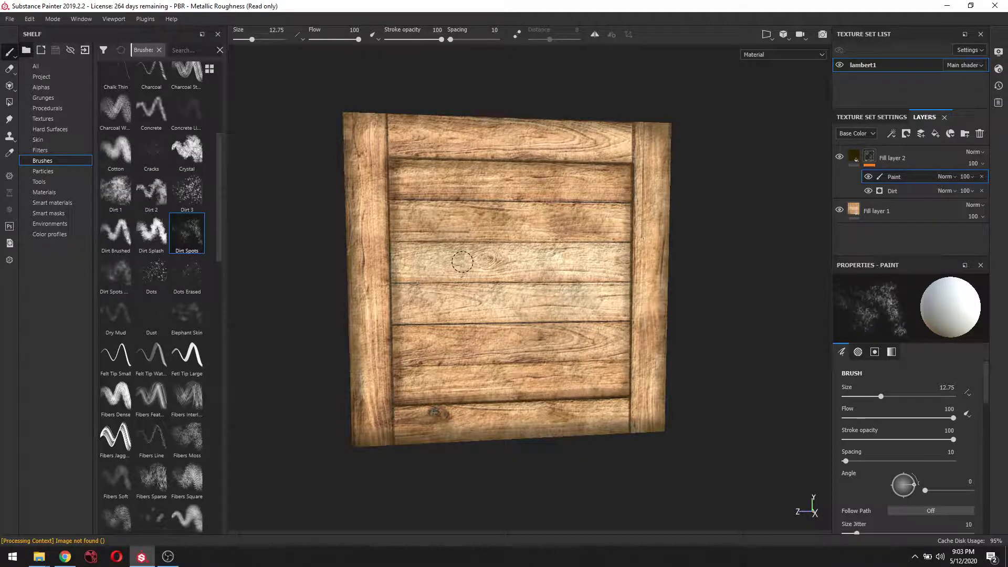
{"action": "mouse_move", "coordinate": [188, 241]}
{"action": "right_click_drag", "start_coordinate": [513, 292], "coordinate": [594, 292], "text": "ctrl"}
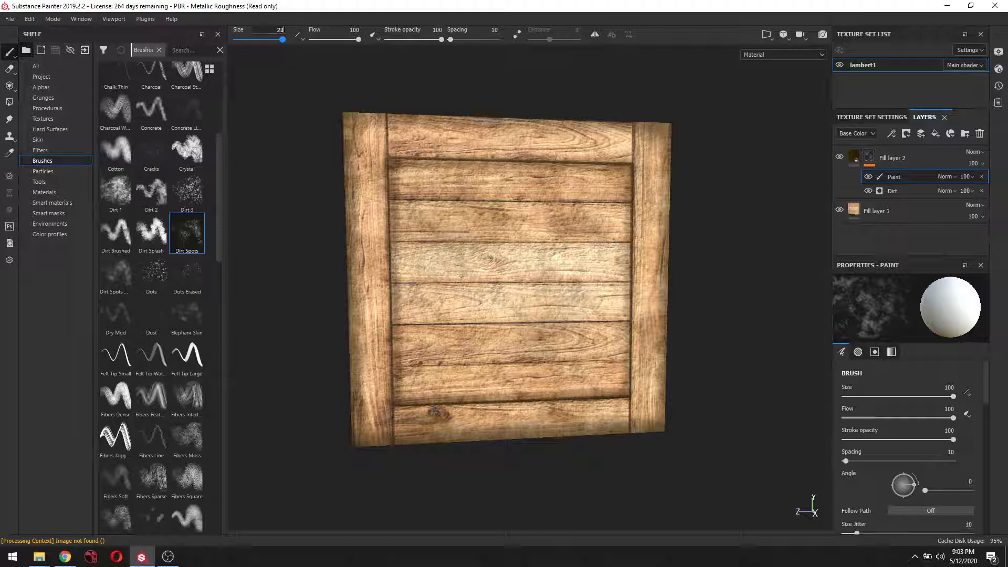
{"action": "key", "text": "Return"}
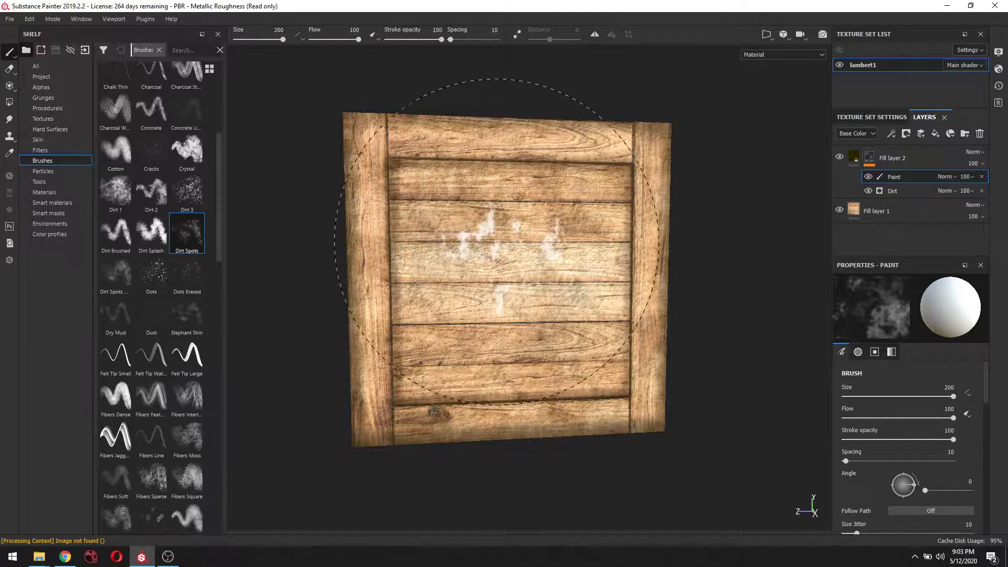
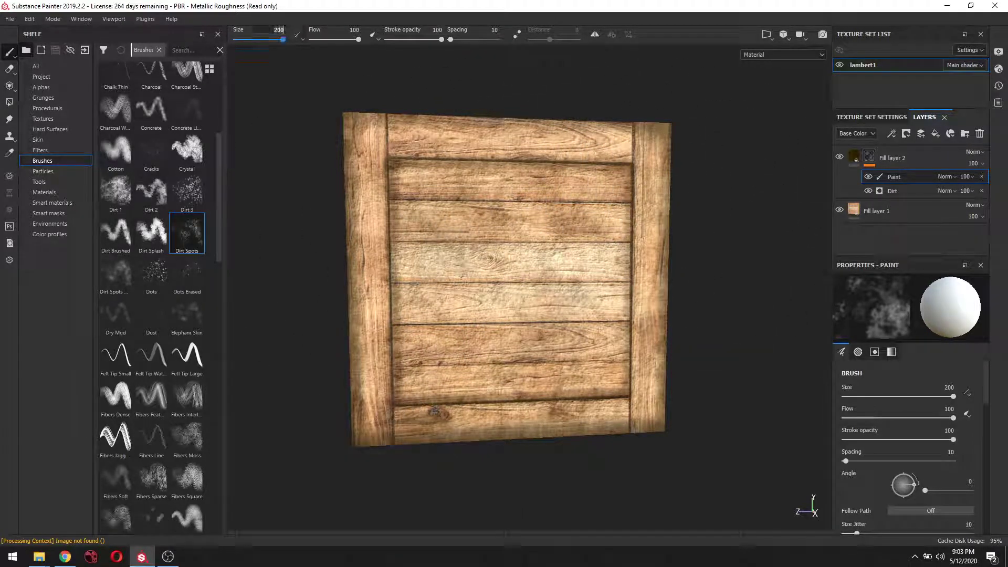
{"action": "key", "text": "Return"}
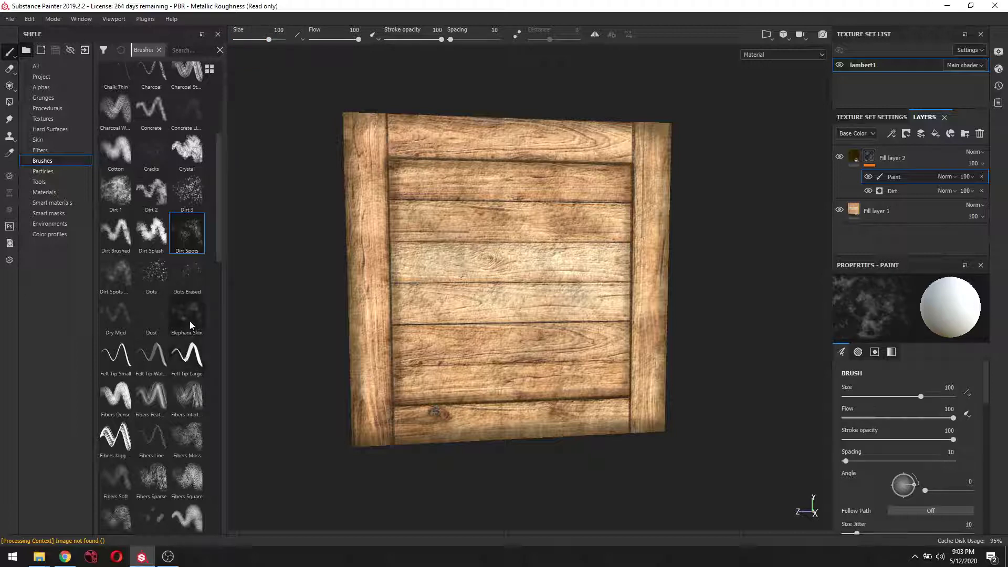
Look through the remaining brushes and preview the particle brushes, including Fill, Leaks, Splat, Veins, Sand Storm and Organic Spread
{"action": "mouse_move", "coordinate": [190, 325]}
{"action": "scroll", "coordinate": [190, 324], "scroll_direction": "down", "scroll_amount": 10}
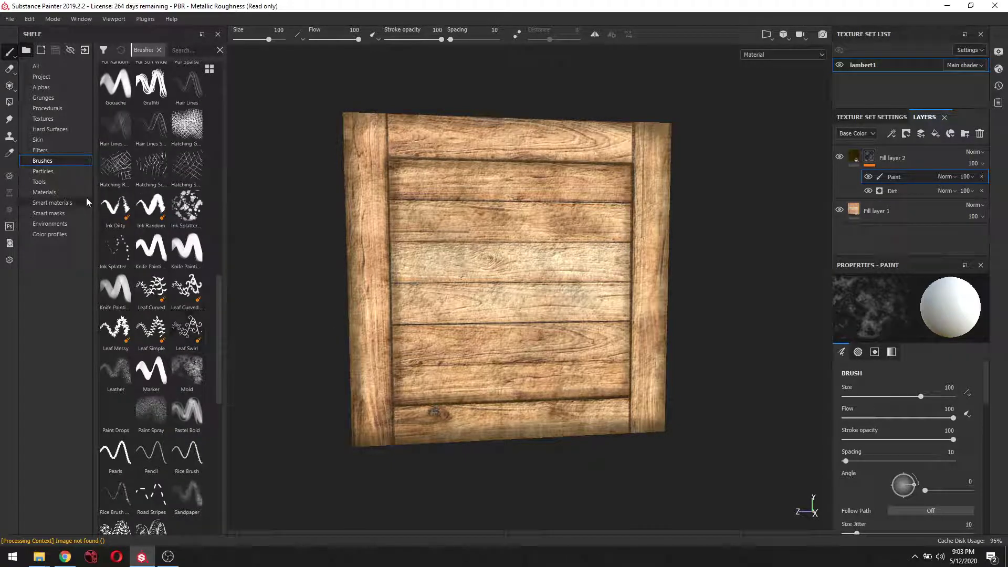
{"action": "left_click", "coordinate": [61, 172]}
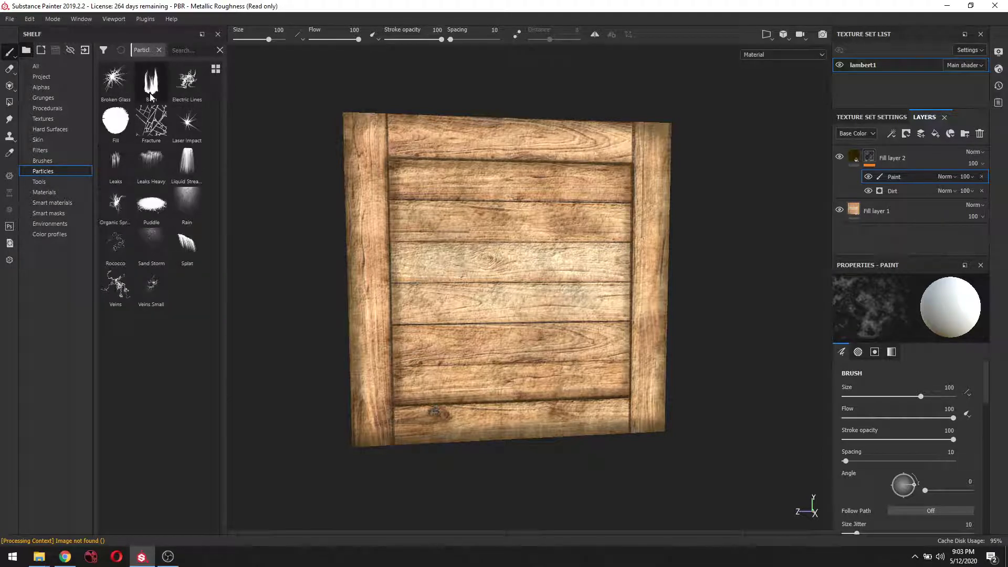
{"action": "mouse_move", "coordinate": [151, 97]}
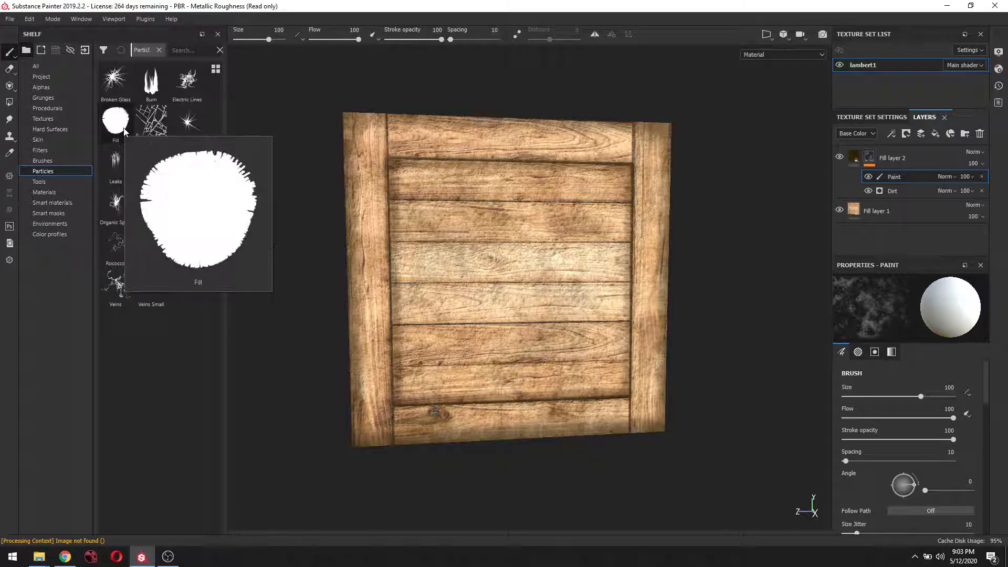
{"action": "mouse_move", "coordinate": [180, 131]}
{"action": "mouse_move", "coordinate": [125, 180]}
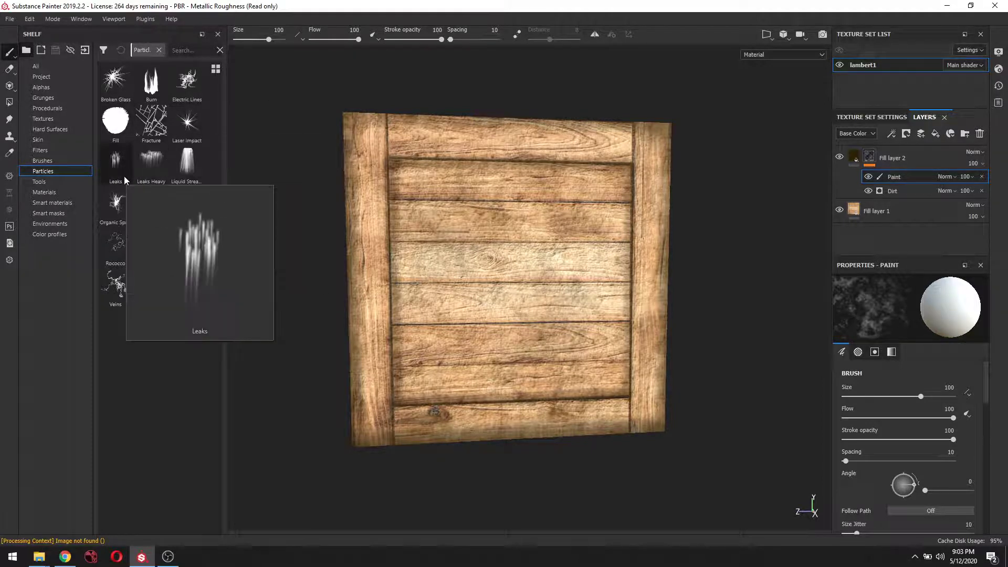
{"action": "mouse_move", "coordinate": [179, 169]}
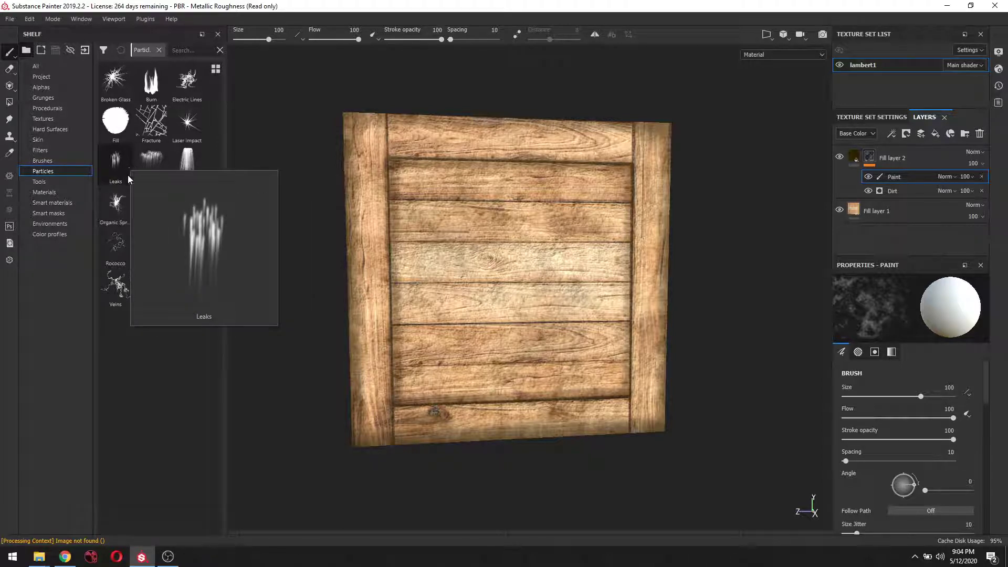
{"action": "mouse_move", "coordinate": [117, 203]}
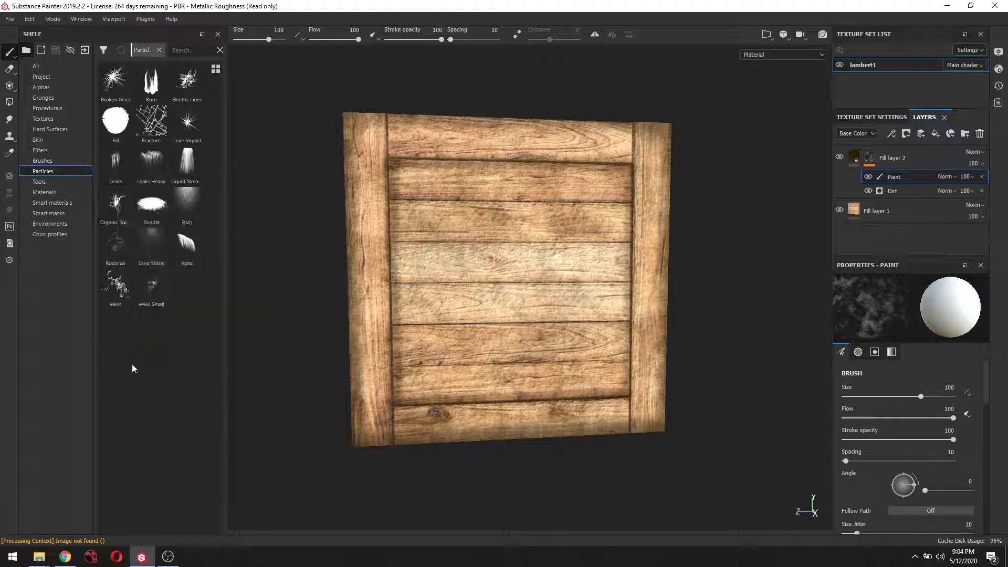
{"action": "mouse_move", "coordinate": [186, 256]}
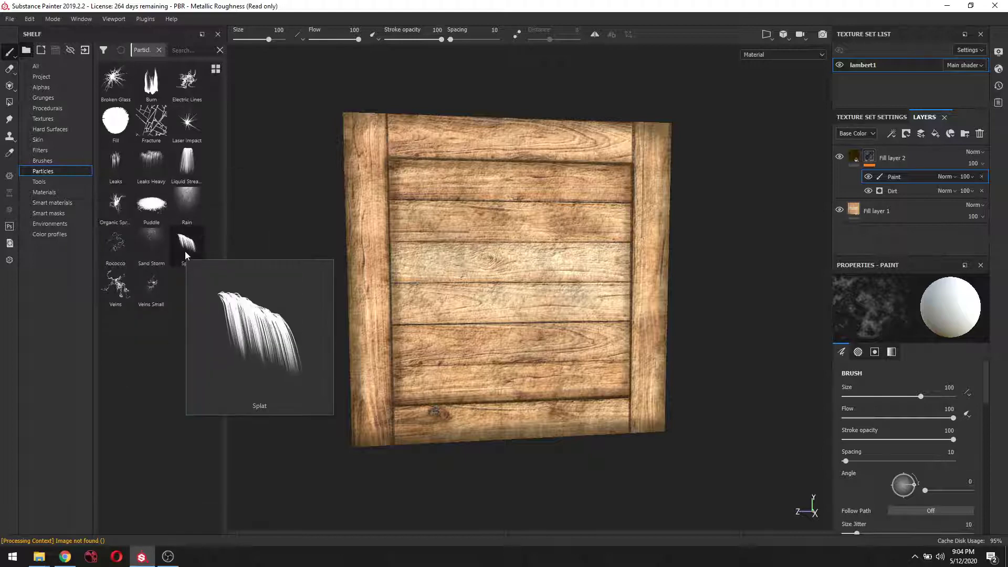
{"action": "mouse_move", "coordinate": [155, 303]}
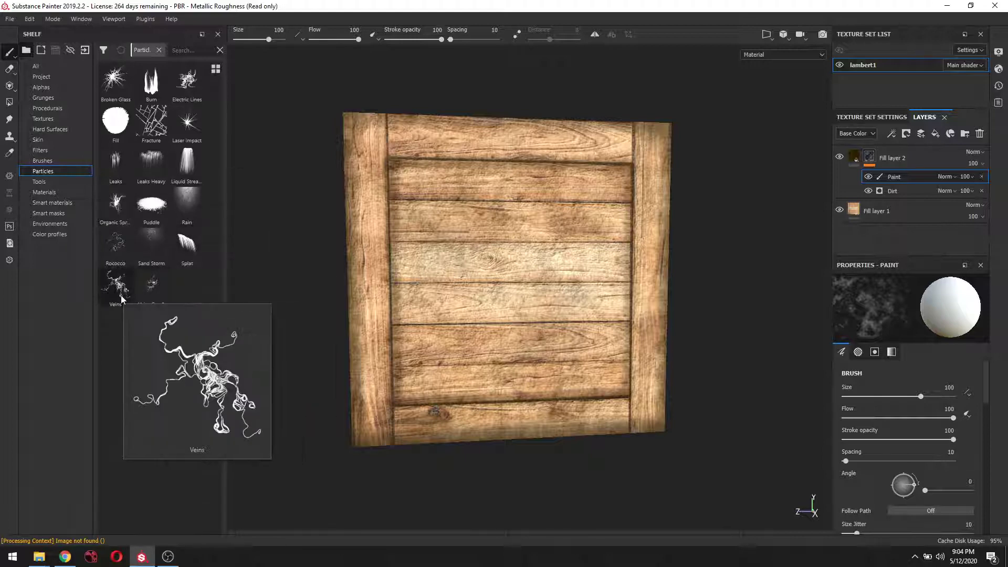
{"action": "mouse_move", "coordinate": [158, 244]}
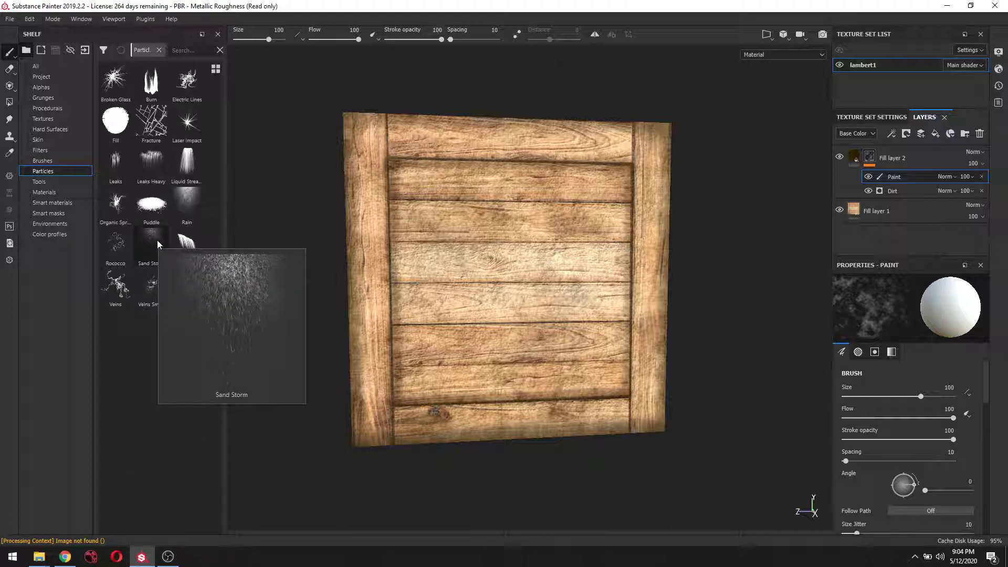
{"action": "mouse_move", "coordinate": [111, 220]}
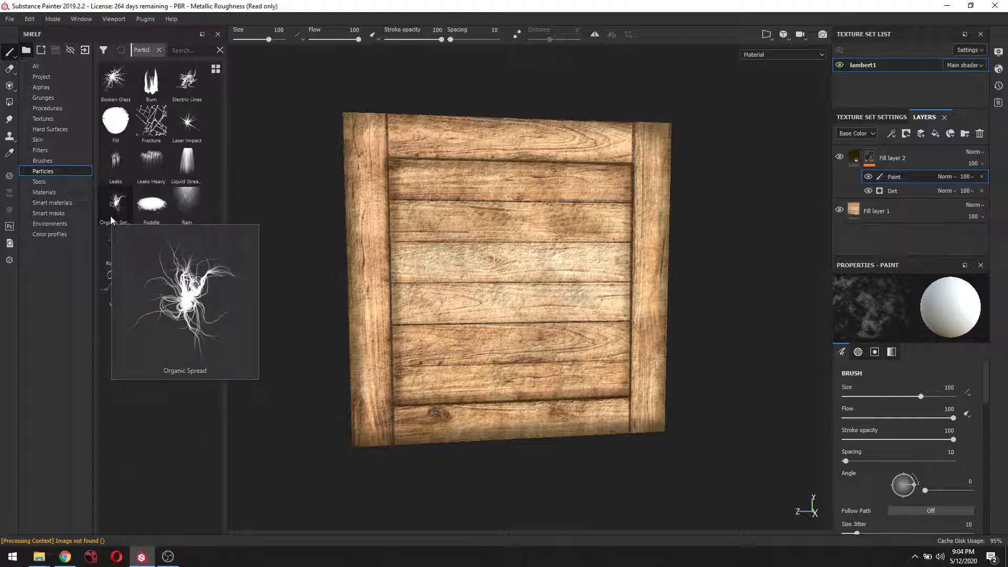
Choose the Leaks particle brush, try a wavy stroke across the front side's middle planks, and undo the test strokes
{"action": "left_click", "coordinate": [118, 169]}
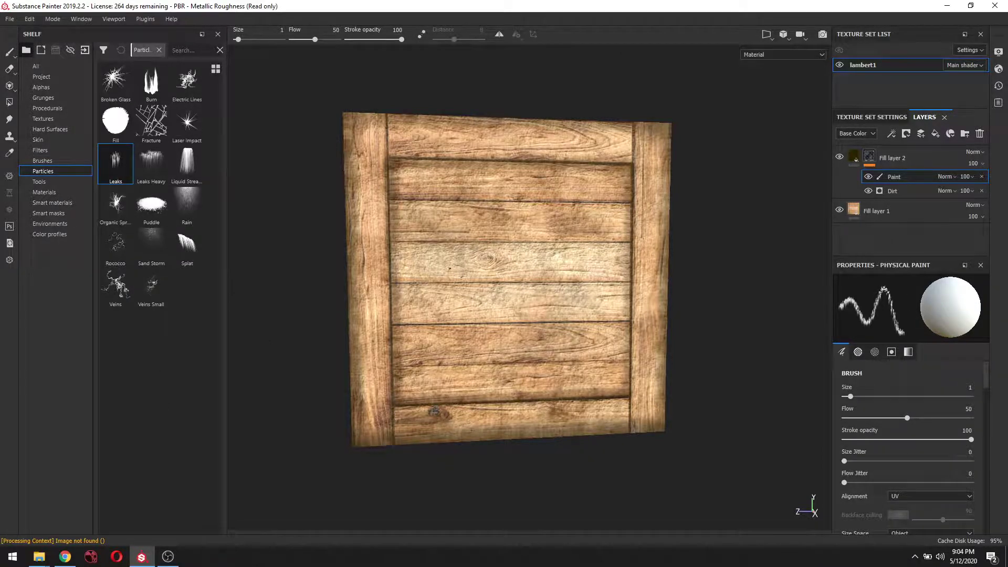
{"action": "right_click_drag", "start_coordinate": [414, 195], "coordinate": [555, 244], "text": "alt"}
{"action": "middle_click_drag", "start_coordinate": [554, 244], "coordinate": [476, 270], "text": "alt"}
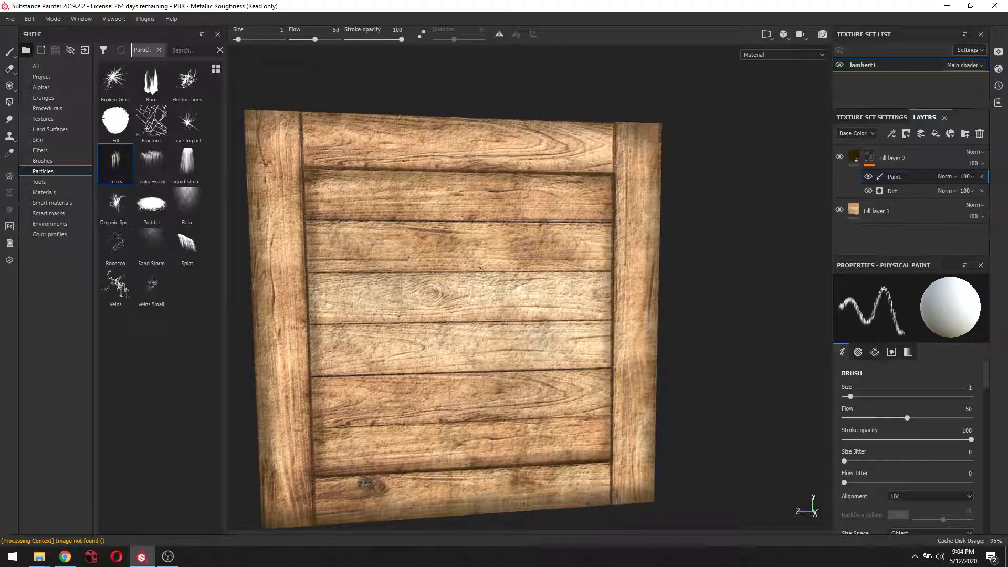
{"action": "left_click_drag", "start_coordinate": [476, 269], "coordinate": [462, 272], "text": "alt"}
{"action": "mouse_move", "coordinate": [409, 235]}
{"action": "left_mouse_down", "text": "alt"}
{"action": "mouse_move", "coordinate": [421, 229]}
{"action": "mouse_move", "coordinate": [411, 241]}
{"action": "left_mouse_up", "text": "alt"}
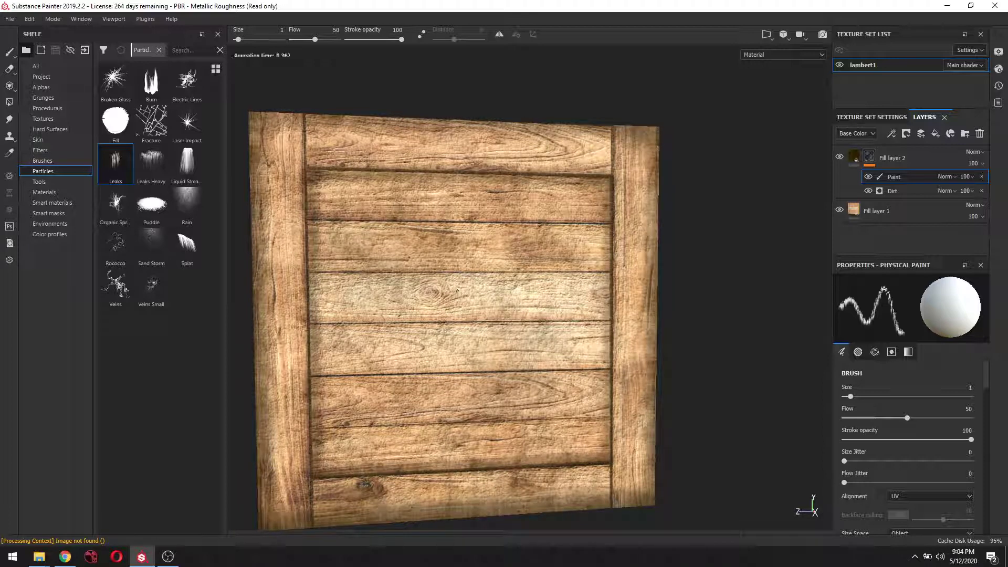
{"action": "left_click", "coordinate": [457, 291]}
{"action": "key", "text": "ctrl+z"}
{"action": "left_click", "coordinate": [318, 290]}
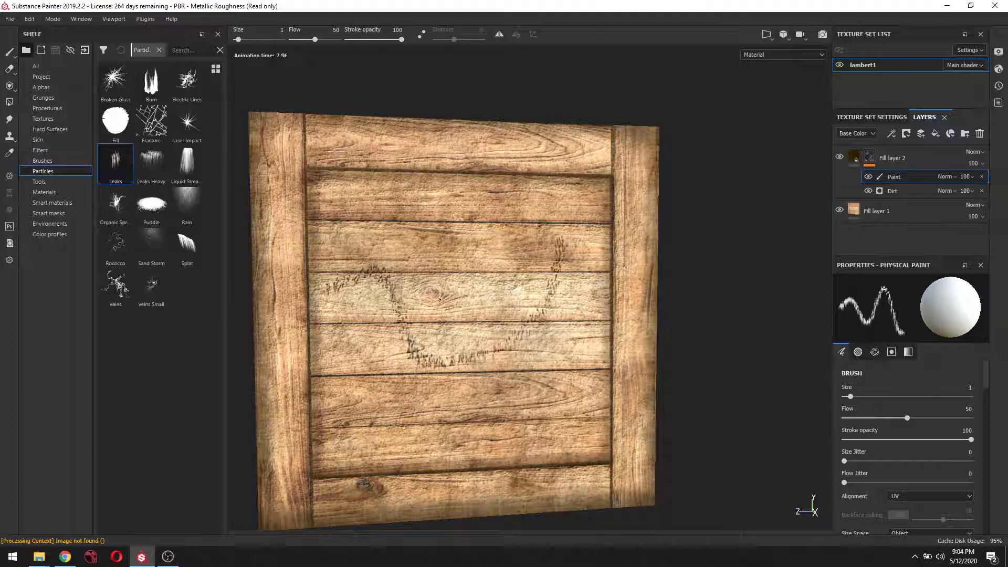
{"action": "key", "text": "ctrl+z"}
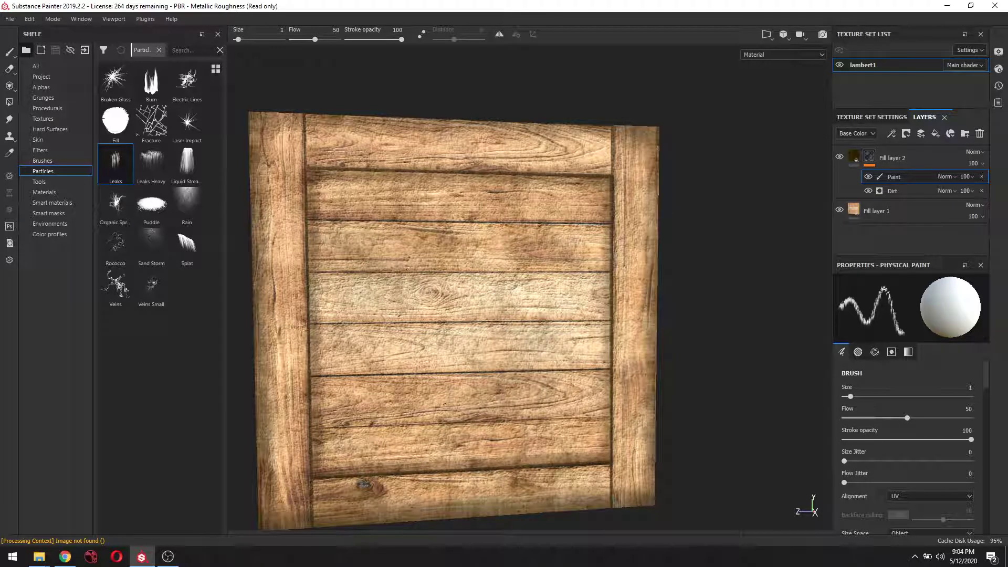
Try the Leaks brush at size 4.38 with a straight stroke and a hook-shaped stroke on the front side's planks, and undo both
{"action": "middle_click_drag", "start_coordinate": [501, 445], "coordinate": [518, 395]}
{"action": "mouse_move", "coordinate": [489, 413]}
{"action": "left_mouse_down", "text": "alt"}
{"action": "mouse_move", "coordinate": [480, 408]}
{"action": "mouse_move", "coordinate": [572, 381]}
{"action": "mouse_move", "coordinate": [597, 360]}
{"action": "mouse_move", "coordinate": [489, 399]}
{"action": "left_mouse_up", "text": "alt"}
{"action": "scroll", "coordinate": [439, 438], "scroll_direction": "up", "scroll_amount": 1}
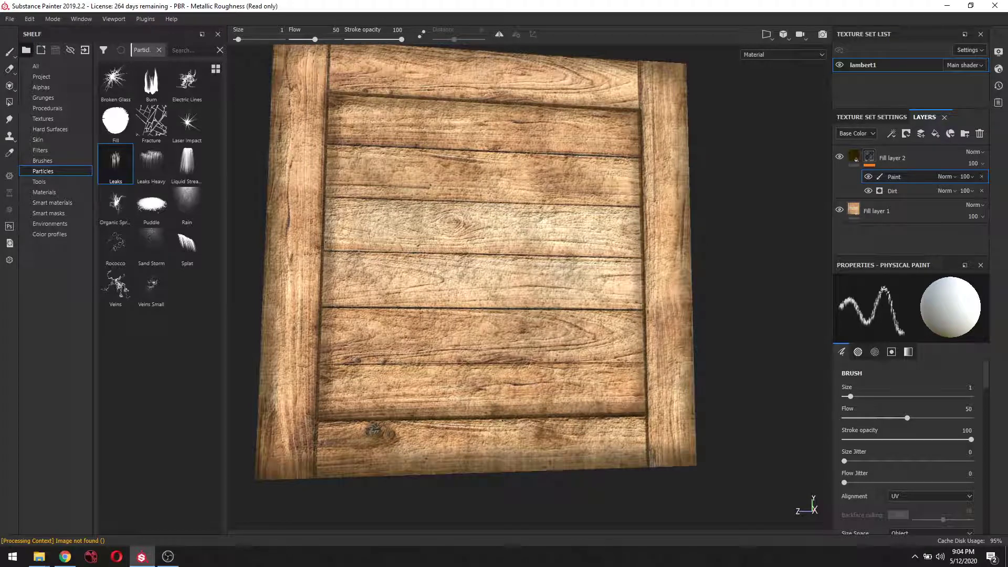
{"action": "right_click_drag", "start_coordinate": [502, 421], "coordinate": [519, 421], "text": "ctrl"}
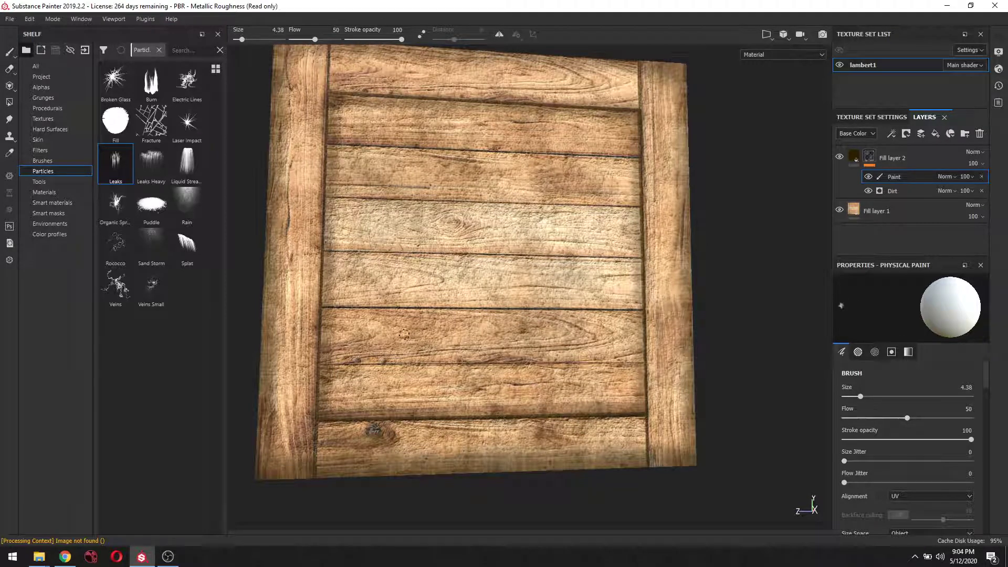
{"action": "left_click_drag", "start_coordinate": [353, 234], "coordinate": [551, 245]}
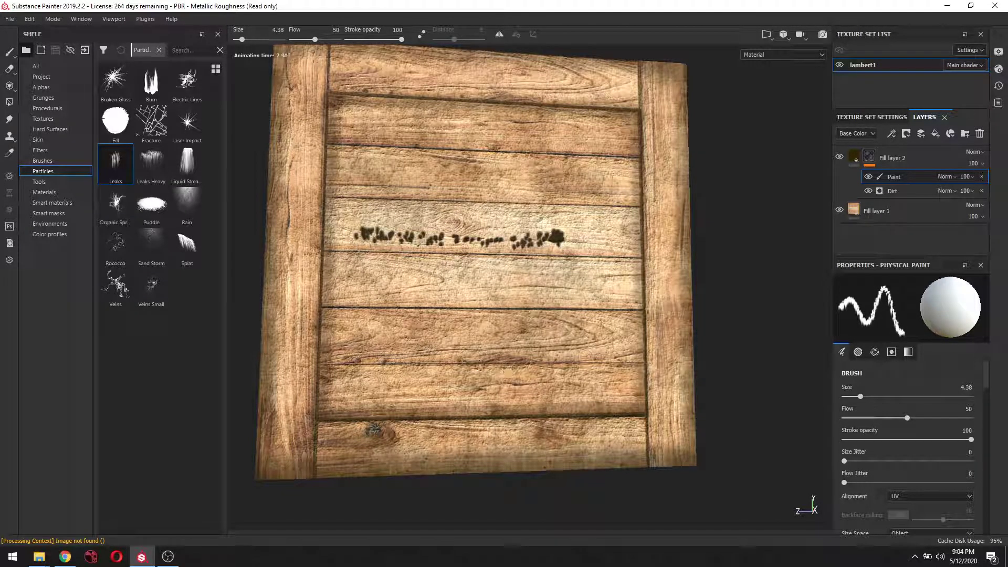
{"action": "key", "text": "ctrl+z"}
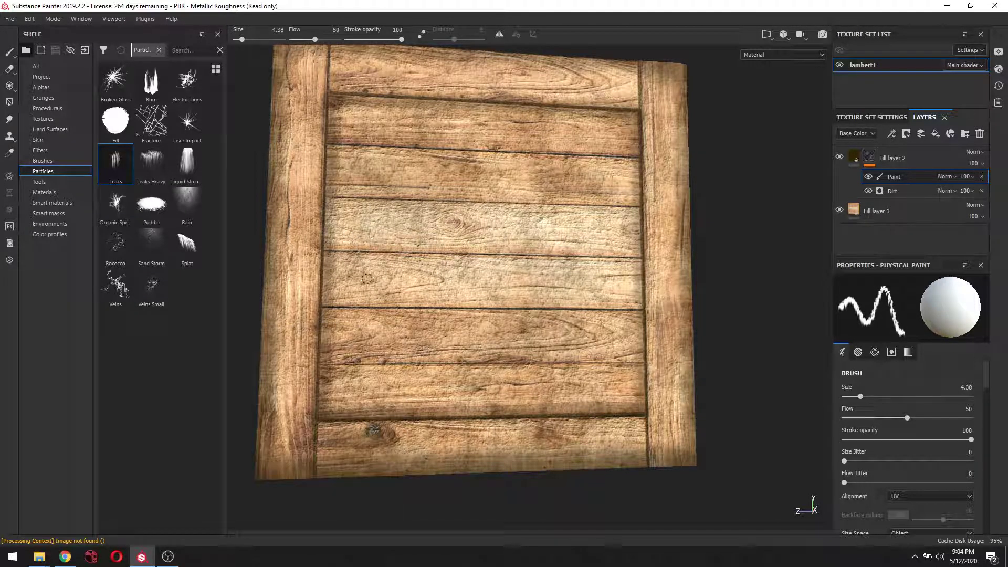
{"action": "mouse_move", "coordinate": [367, 278]}
{"action": "left_mouse_down"}
{"action": "mouse_move", "coordinate": [486, 291]}
{"action": "mouse_move", "coordinate": [510, 304]}
{"action": "mouse_move", "coordinate": [514, 328]}
{"action": "mouse_move", "coordinate": [502, 357]}
{"action": "mouse_move", "coordinate": [385, 385]}
{"action": "left_mouse_up"}
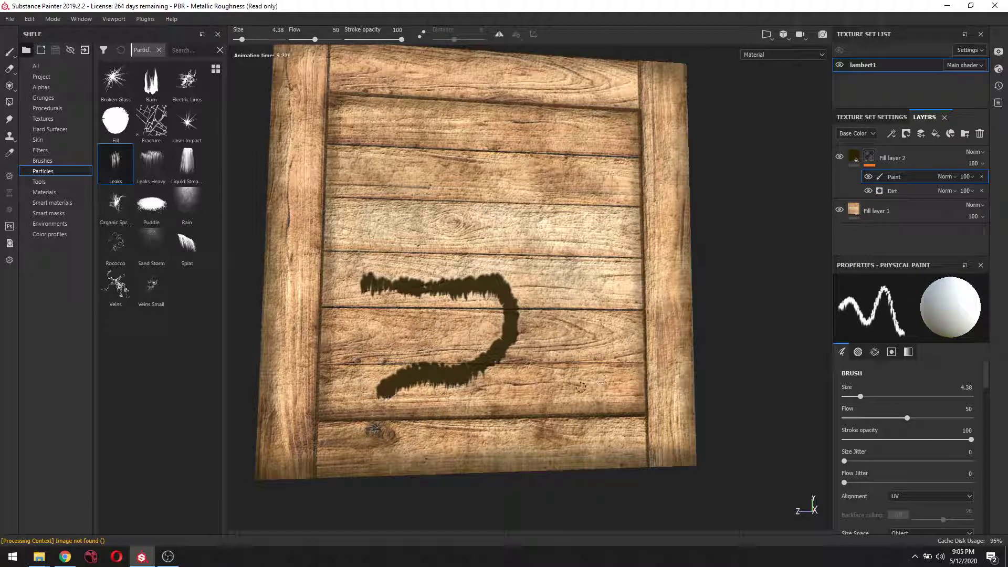
{"action": "key", "text": "ctrl"}
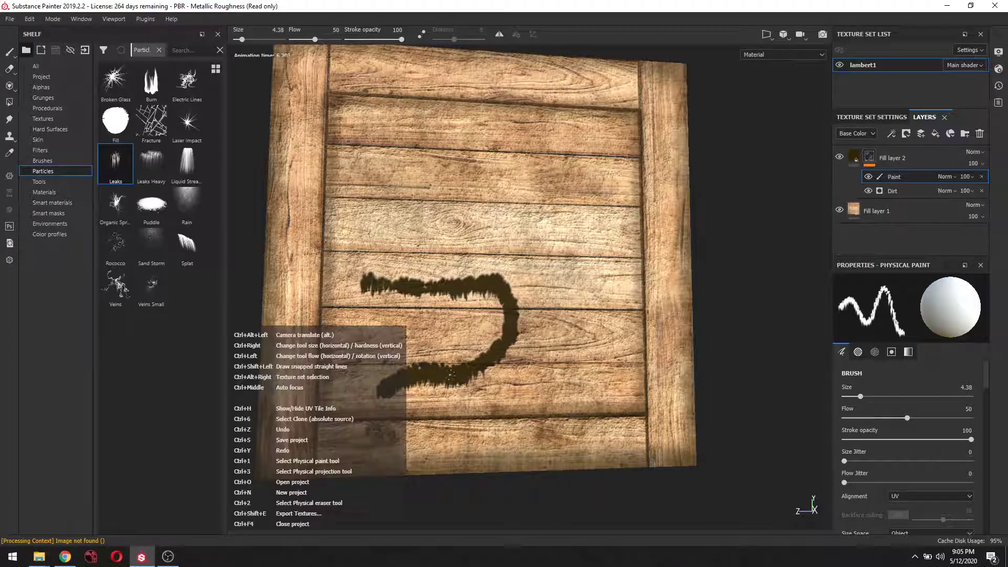
{"action": "key", "text": "ctrl+z"}
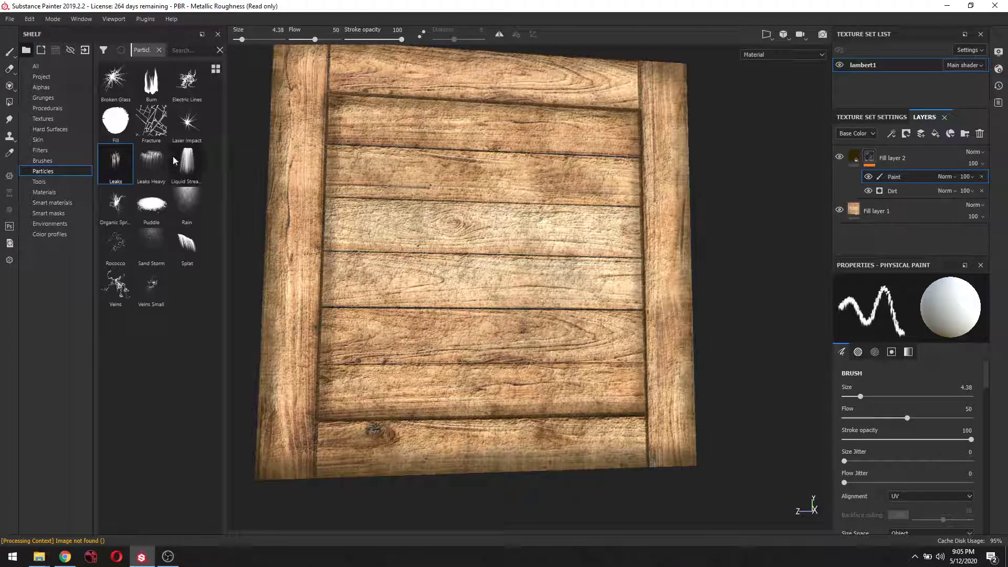
Choose the Leaks Heavy particle brush, try and undo a stroke across a lower plank, and set the brush size to 3.68
{"action": "left_click", "coordinate": [157, 164]}
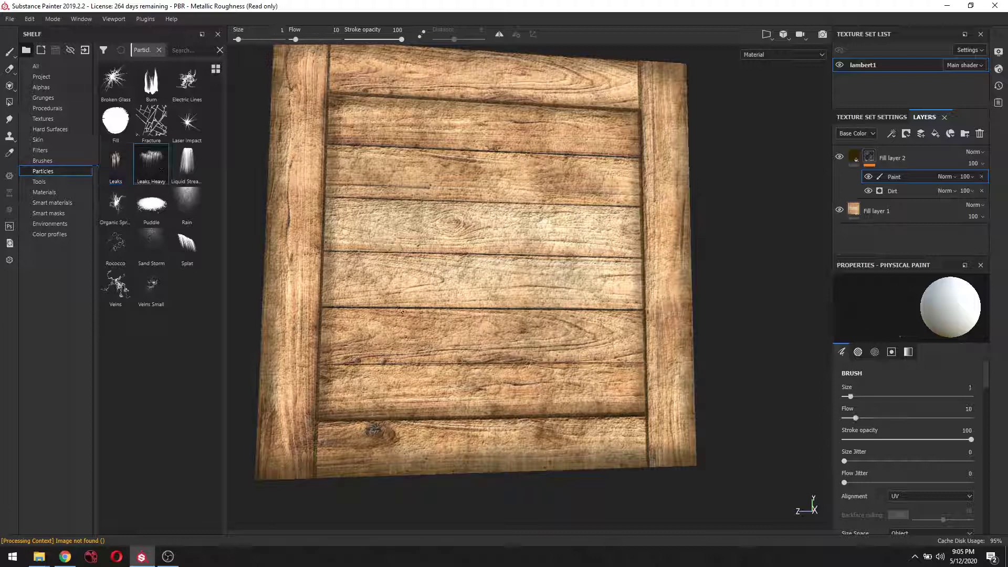
{"action": "mouse_move", "coordinate": [342, 315]}
{"action": "left_mouse_down"}
{"action": "mouse_move", "coordinate": [374, 329]}
{"action": "mouse_move", "coordinate": [527, 327]}
{"action": "mouse_move", "coordinate": [564, 338]}
{"action": "left_mouse_up"}
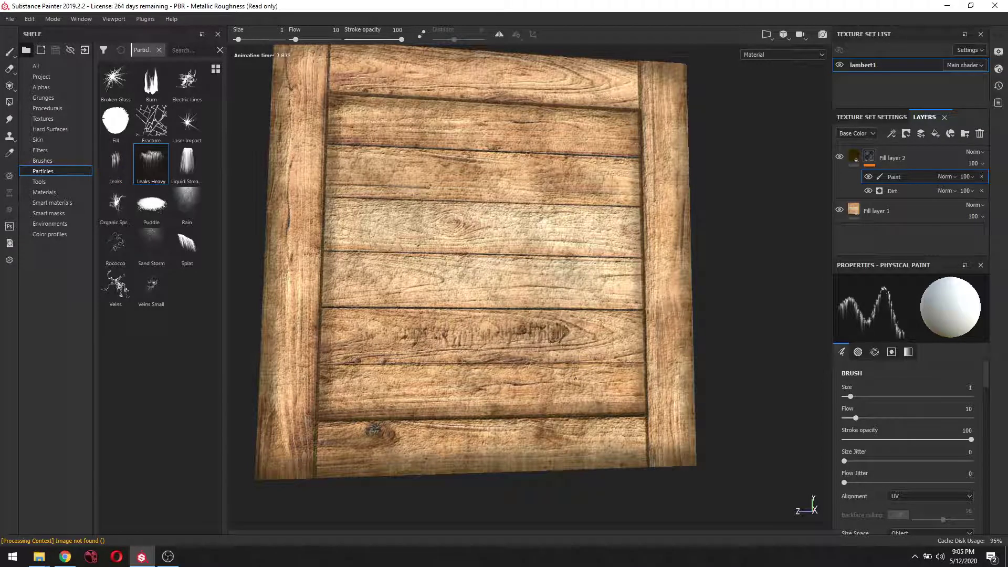
{"action": "key", "text": "ctrl+z"}
{"action": "right_click_drag", "start_coordinate": [514, 389], "coordinate": [527, 389], "text": "ctrl"}
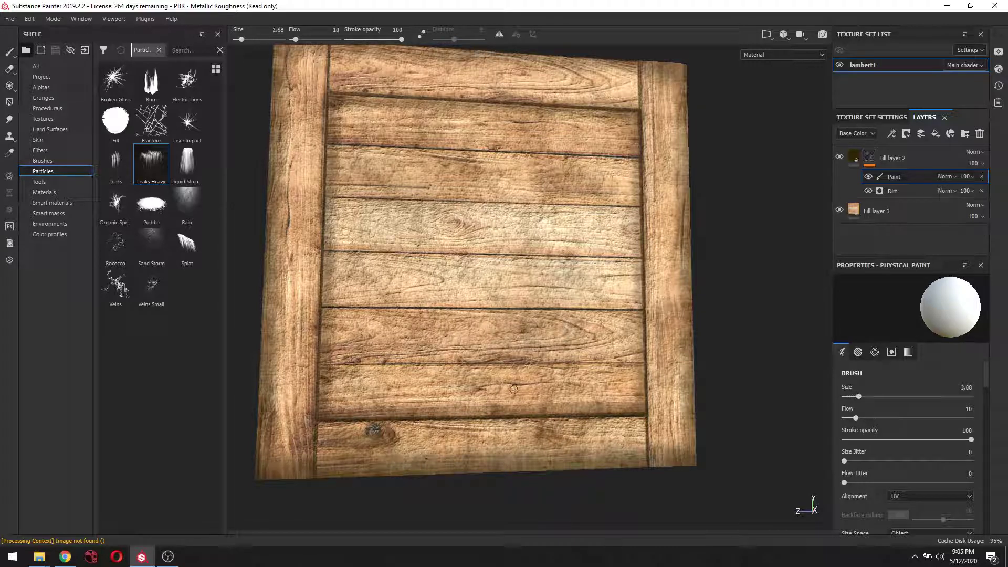
{"action": "left_click_drag", "start_coordinate": [509, 419], "coordinate": [522, 430], "text": "alt"}
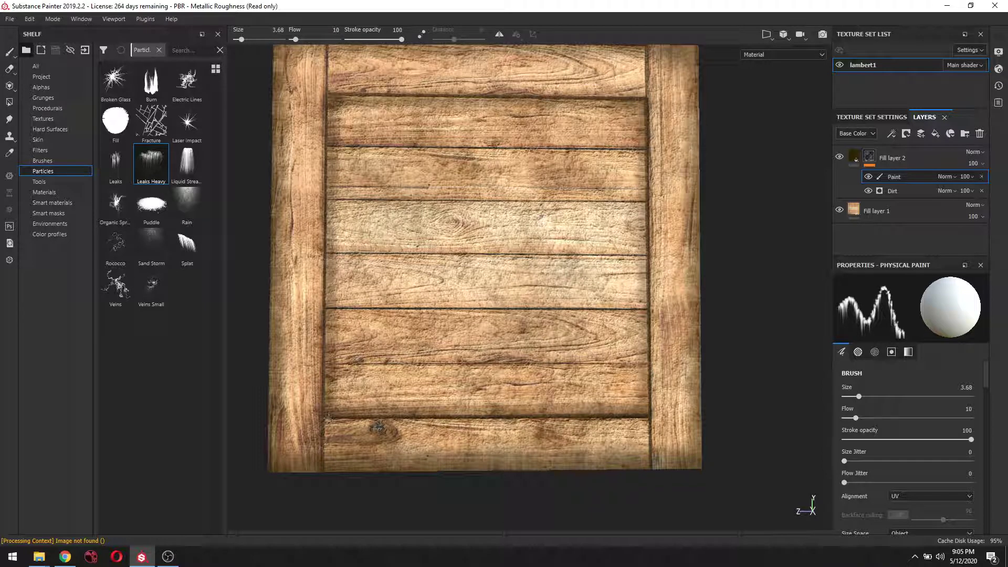
Try a straight line and a freehand Leaks Heavy stroke along the bottom plank's upper edge, and undo them
{"action": "key", "text": "shift"}
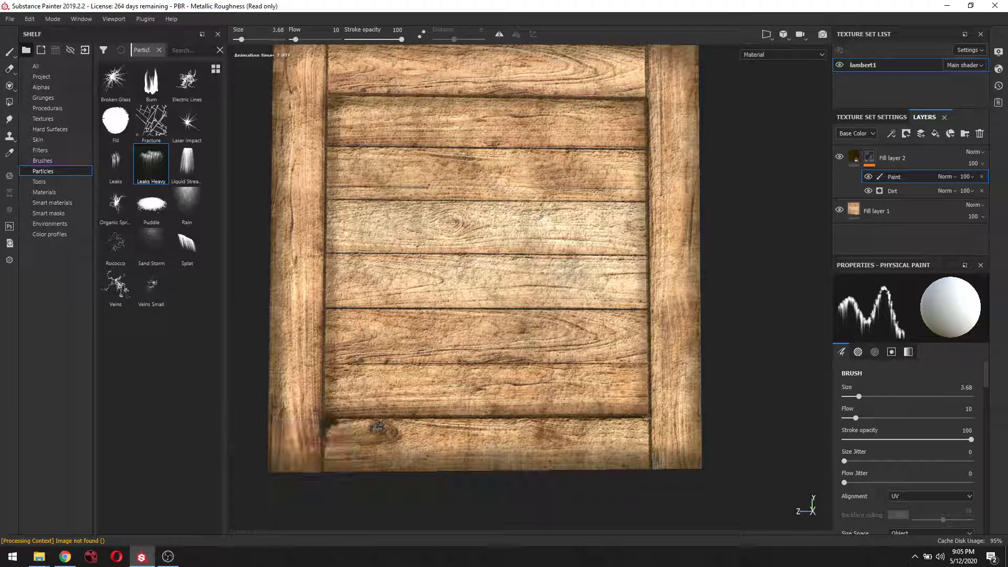
{"action": "left_click", "coordinate": [647, 417], "text": "shift"}
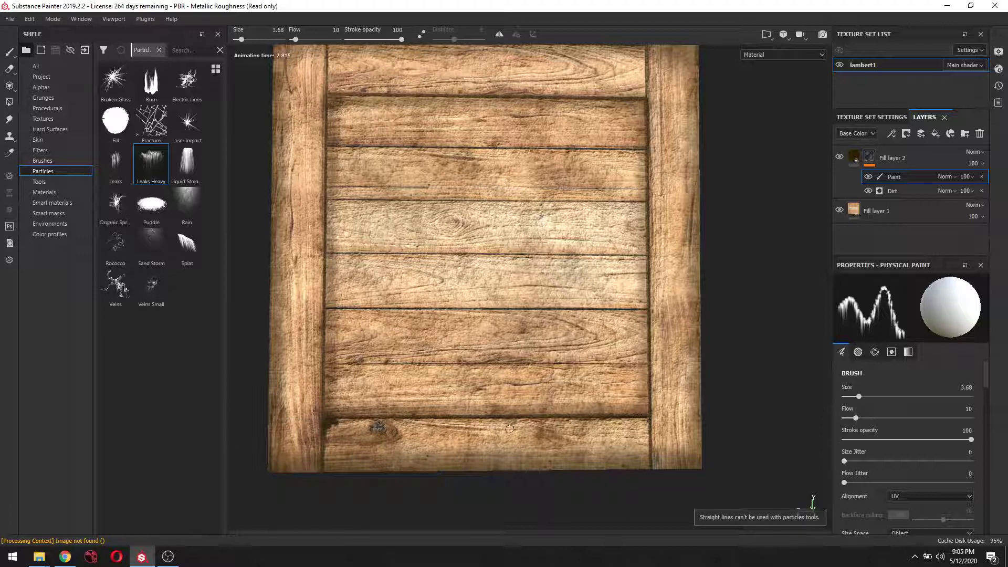
{"action": "key", "text": "ctrl+z"}
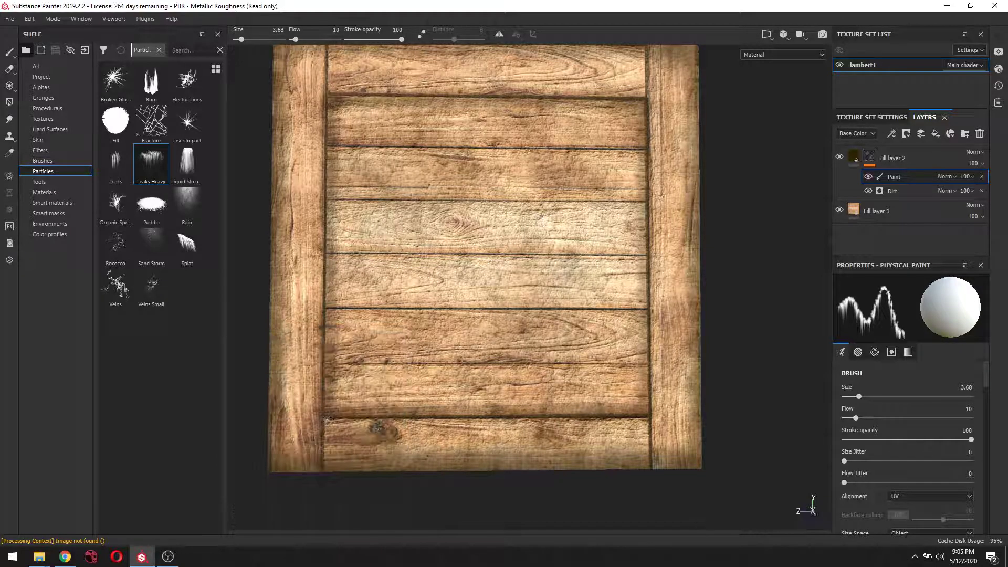
{"action": "left_click", "coordinate": [327, 420]}
{"action": "left_click_drag", "start_coordinate": [404, 420], "coordinate": [642, 423]}
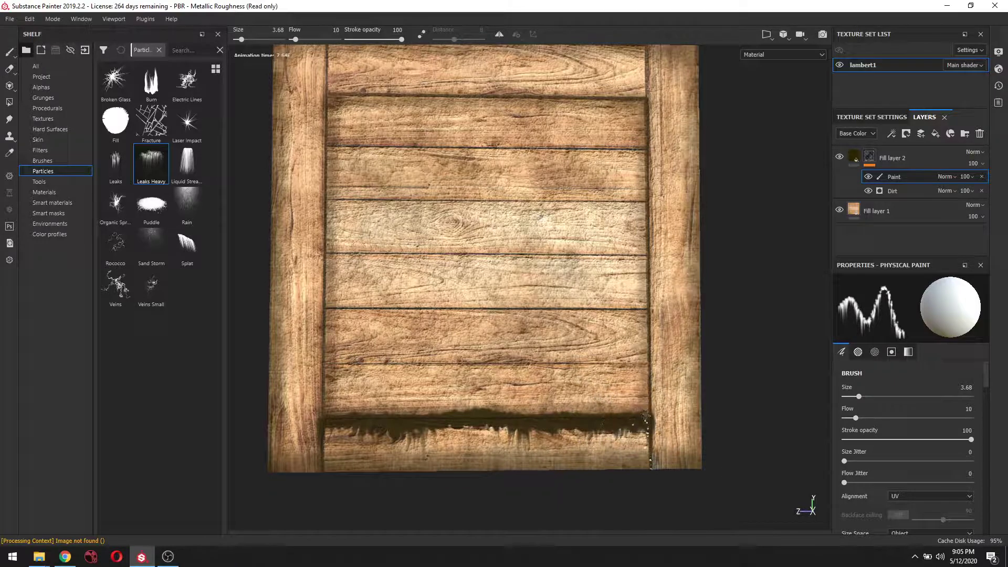
{"action": "key", "text": "ctrl+z"}
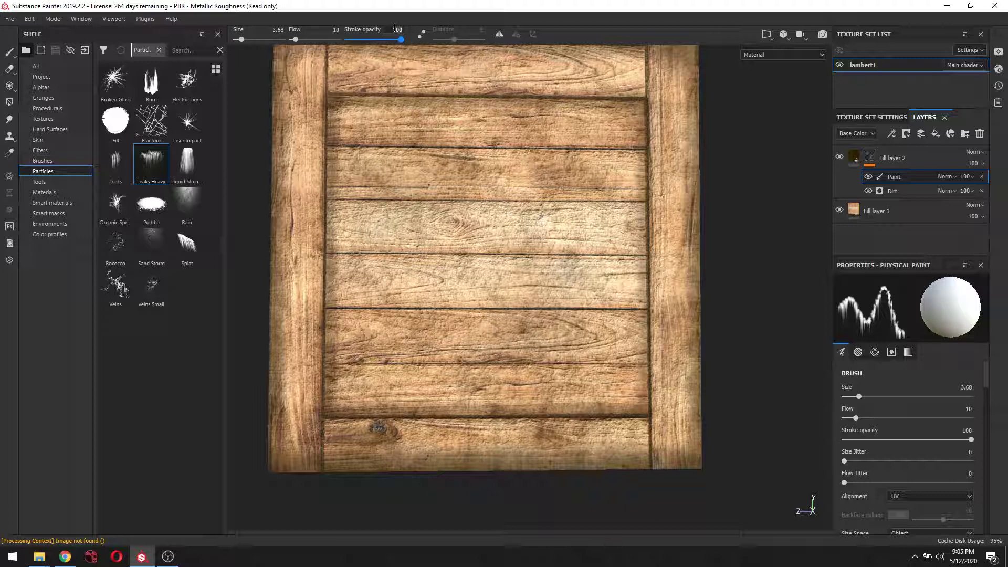
Set the stroke opacity to 50 and size to 6.15, and dab leaks near the right end of the bottom plank's upper edge
{"action": "key", "text": "Return"}
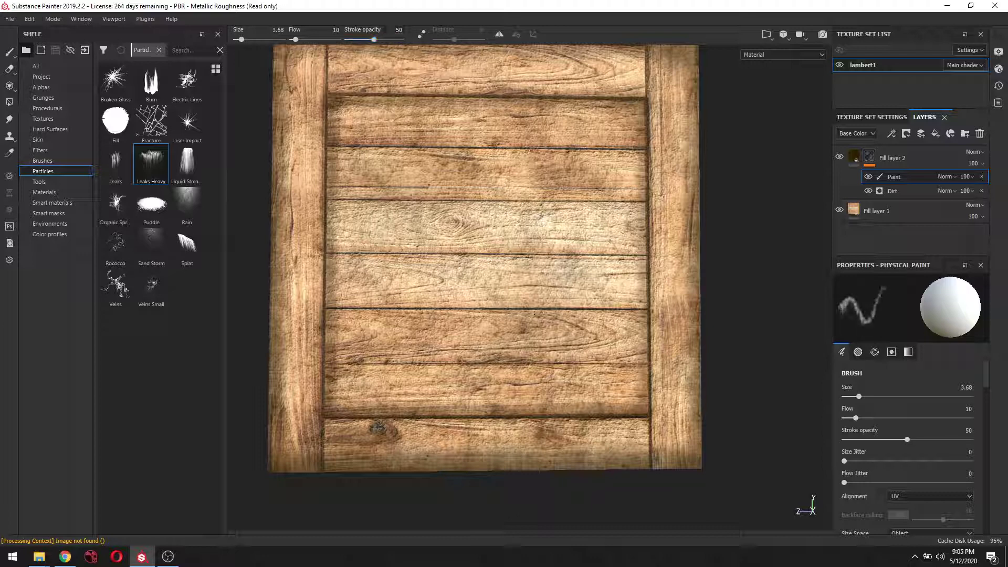
{"action": "left_click_drag", "start_coordinate": [859, 396], "coordinate": [862, 396]}
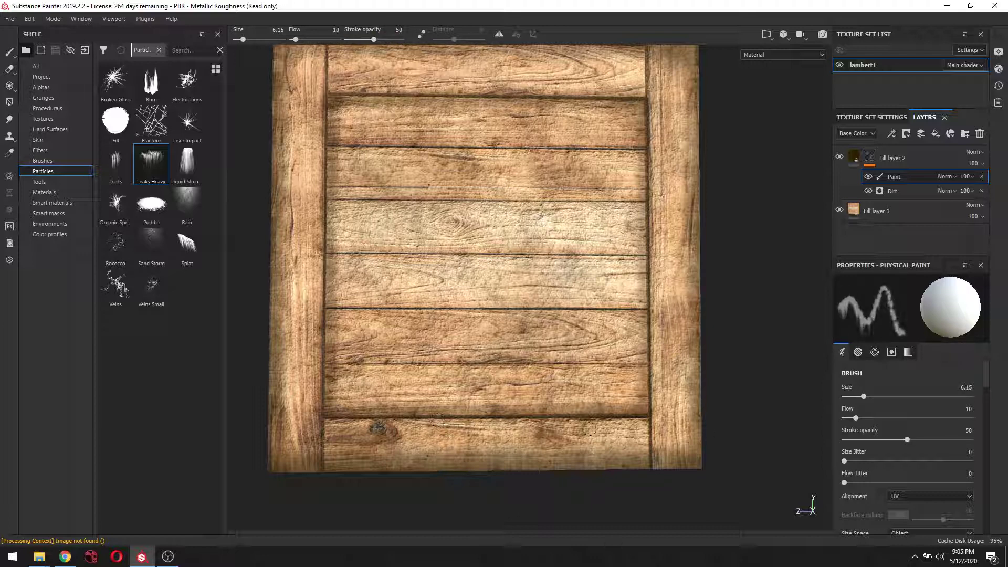
{"action": "left_click", "coordinate": [617, 417]}
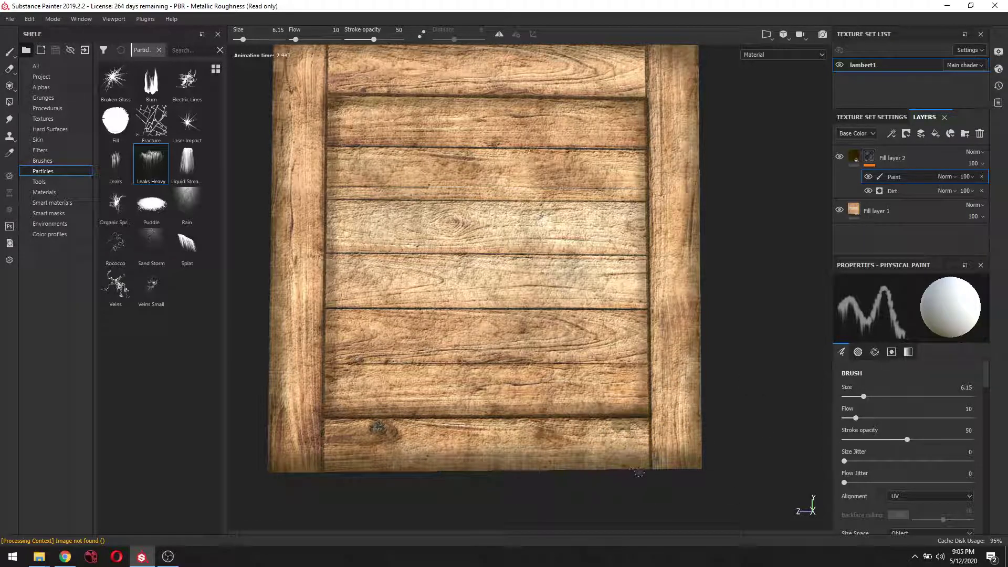
{"action": "left_click", "coordinate": [588, 418]}
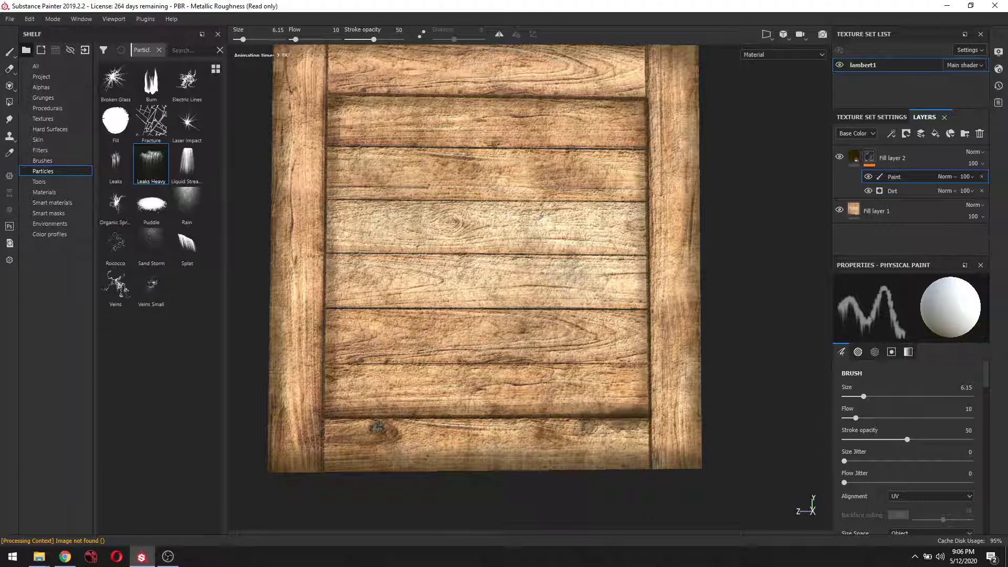
Try additional leak dabs over the right half of the bottom plank and undo them
{"action": "left_click", "coordinate": [586, 426]}
{"action": "left_click", "coordinate": [642, 427]}
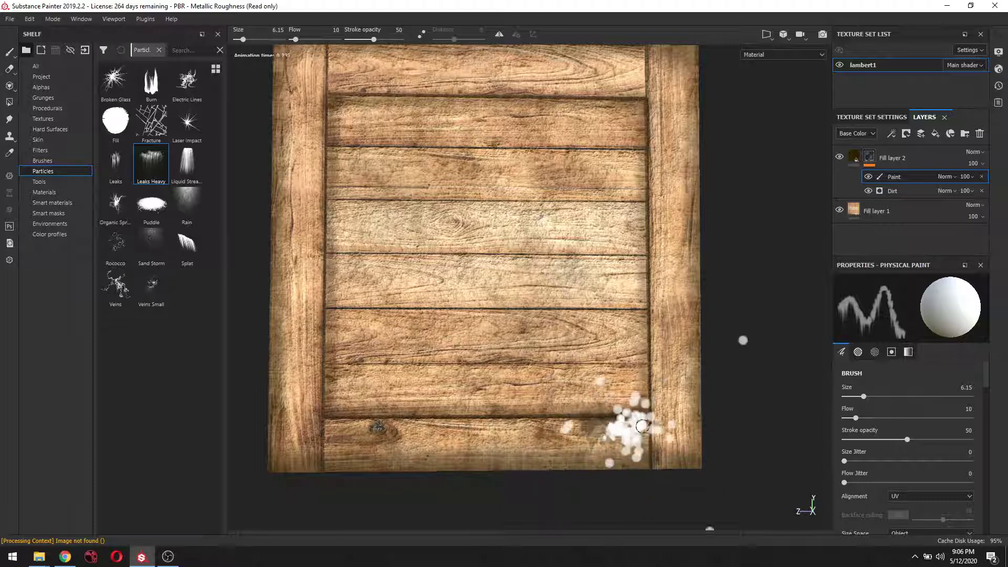
{"action": "left_click", "coordinate": [602, 418]}
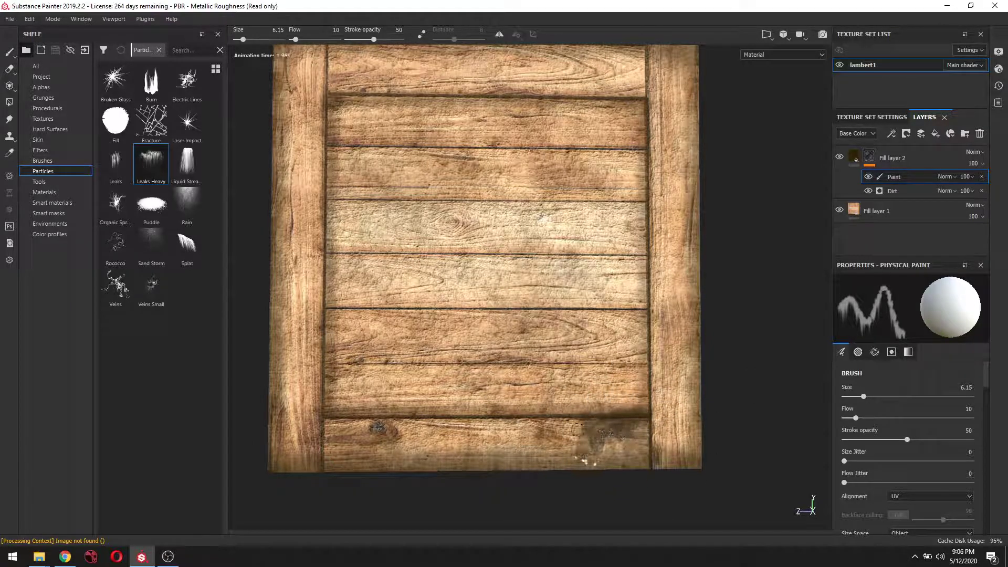
{"action": "left_click", "coordinate": [566, 449]}
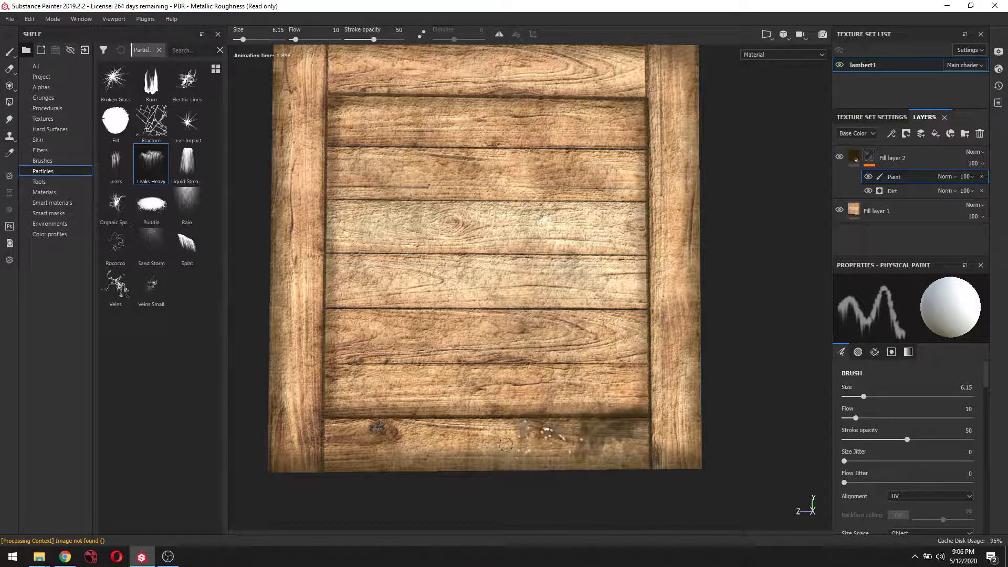
{"action": "left_click", "coordinate": [514, 431]}
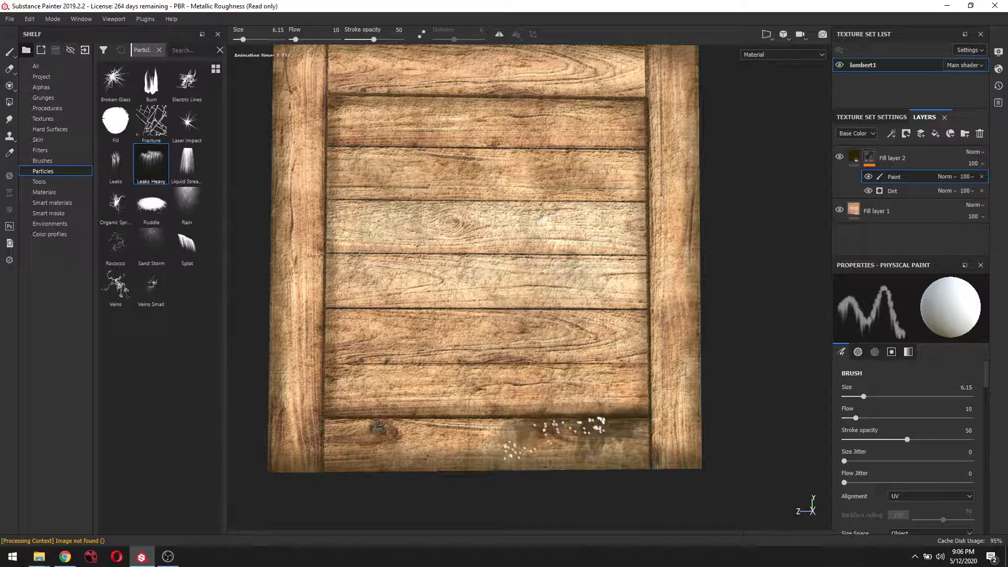
{"action": "left_click", "coordinate": [485, 419]}
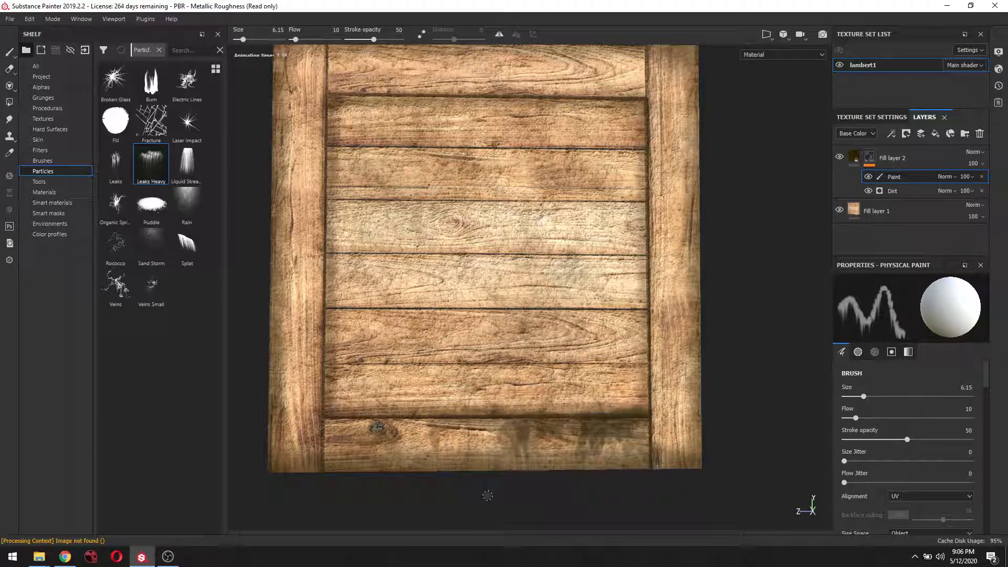
{"action": "key", "text": "ctrl"}
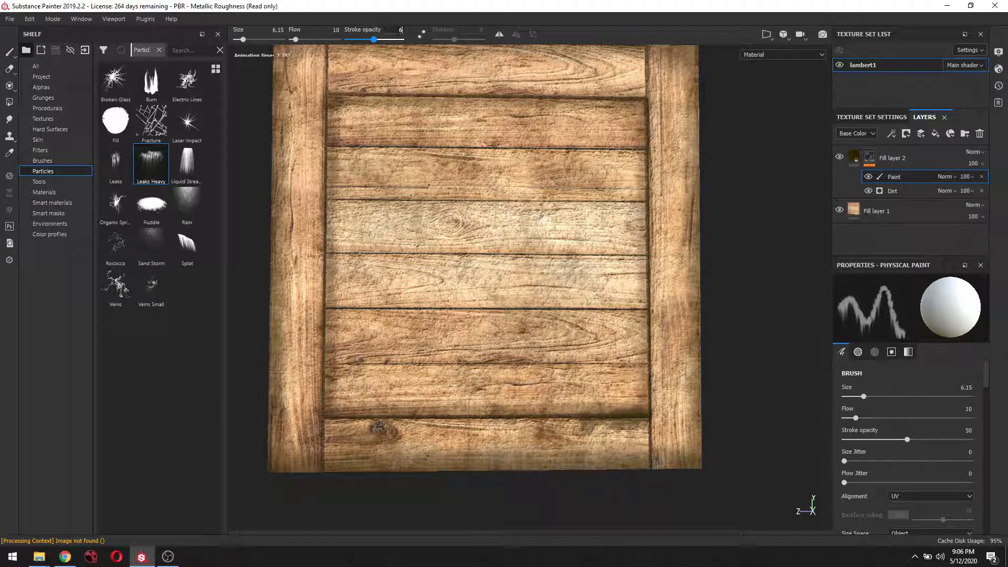
Set the stroke opacity to 60, try one leak dab at the middle of the bottom plank's upper edge, and undo it
{"action": "type", "text": "0"}
{"action": "key", "text": "Return"}
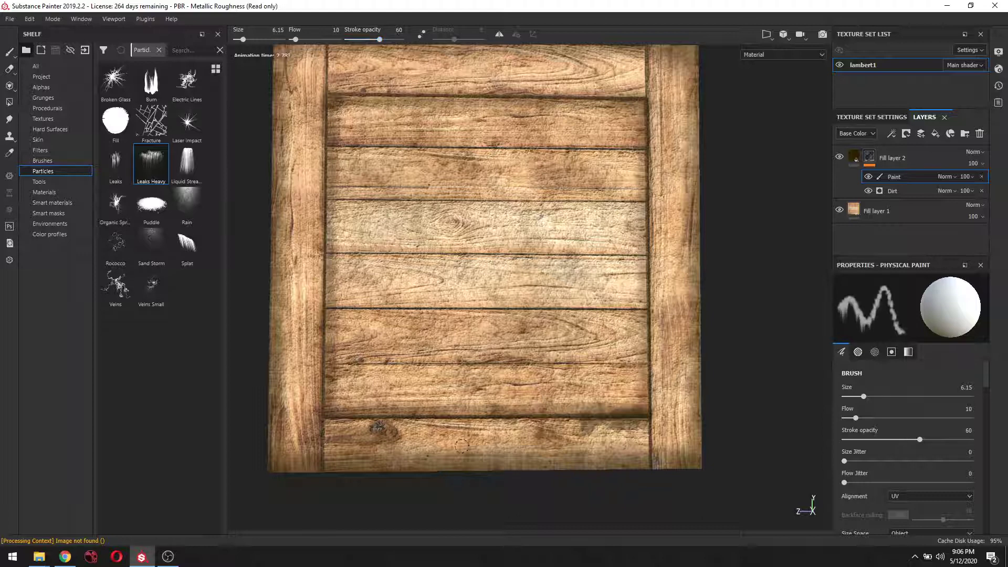
{"action": "left_click", "coordinate": [480, 425]}
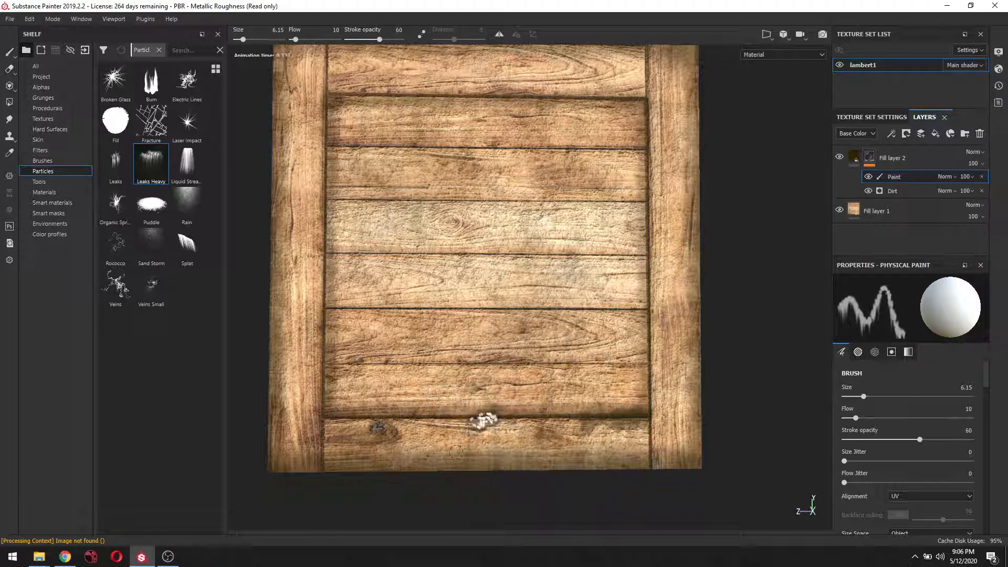
{"action": "key", "text": "ctrl+z"}
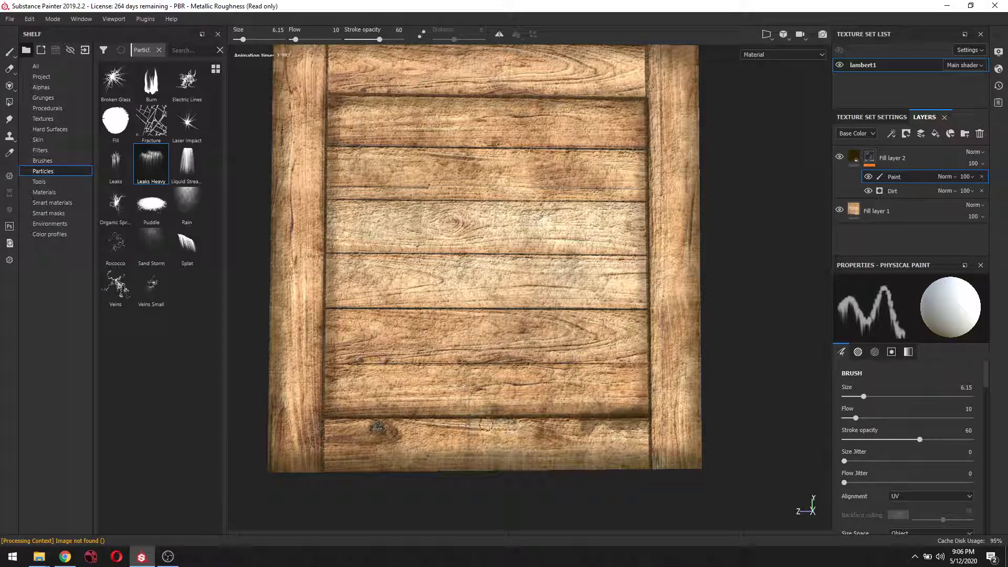
Set the brush size to 3.31 and dab leaks along the bottom plank's upper edge, from right of its middle to the knot near its left end
{"action": "right_click_drag", "start_coordinate": [485, 422], "coordinate": [484, 422], "text": "ctrl"}
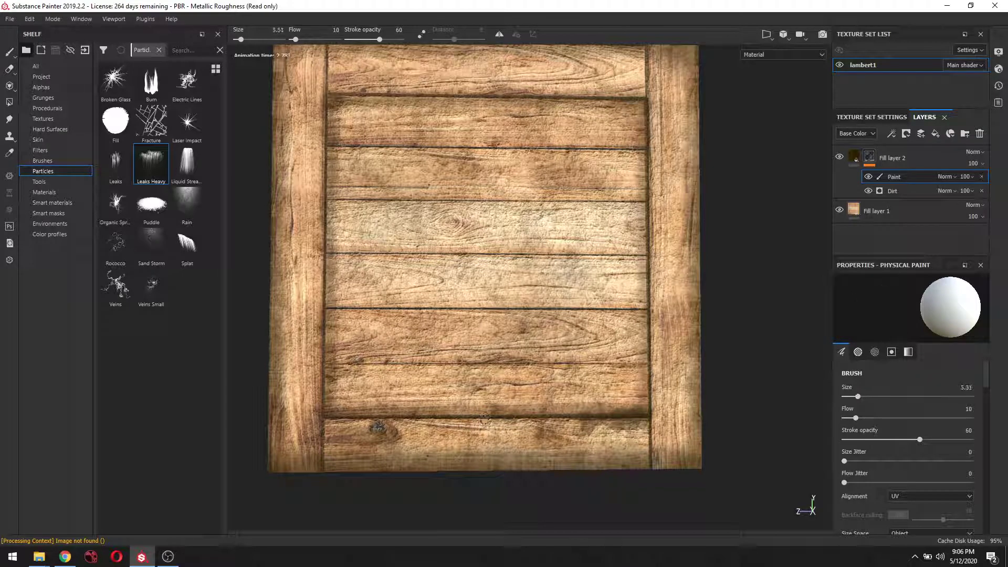
{"action": "left_click", "coordinate": [515, 423]}
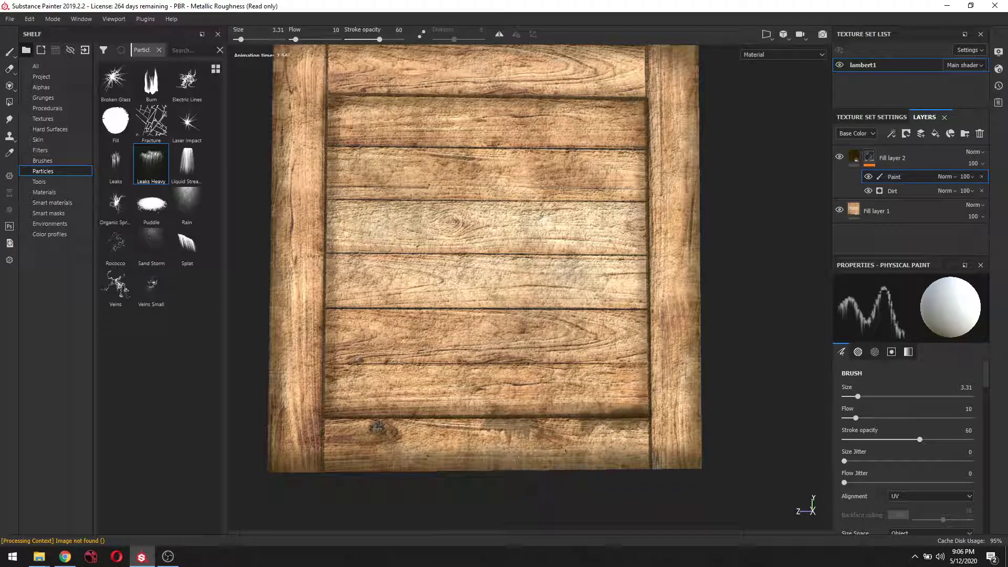
{"action": "left_click", "coordinate": [539, 422]}
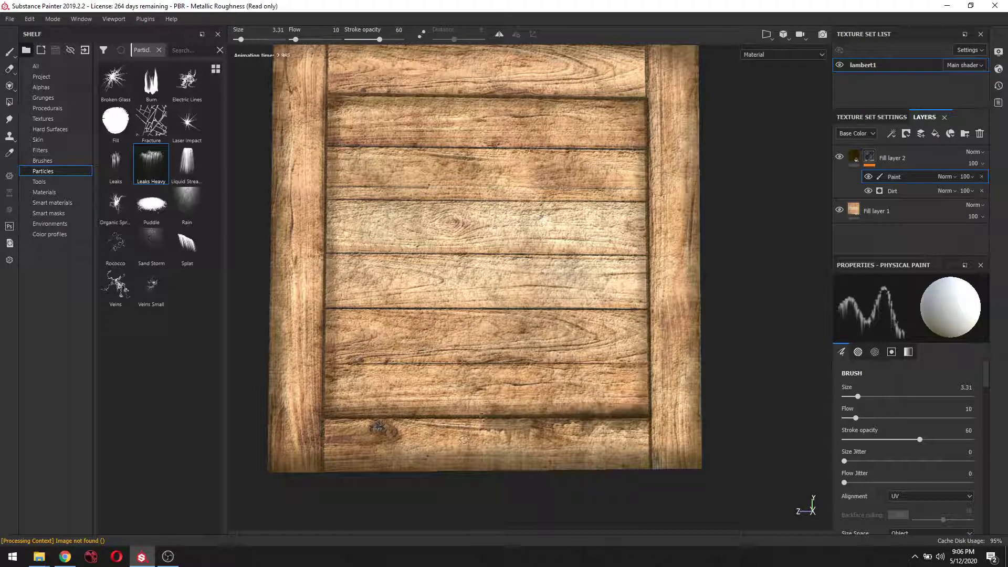
{"action": "left_click", "coordinate": [462, 423]}
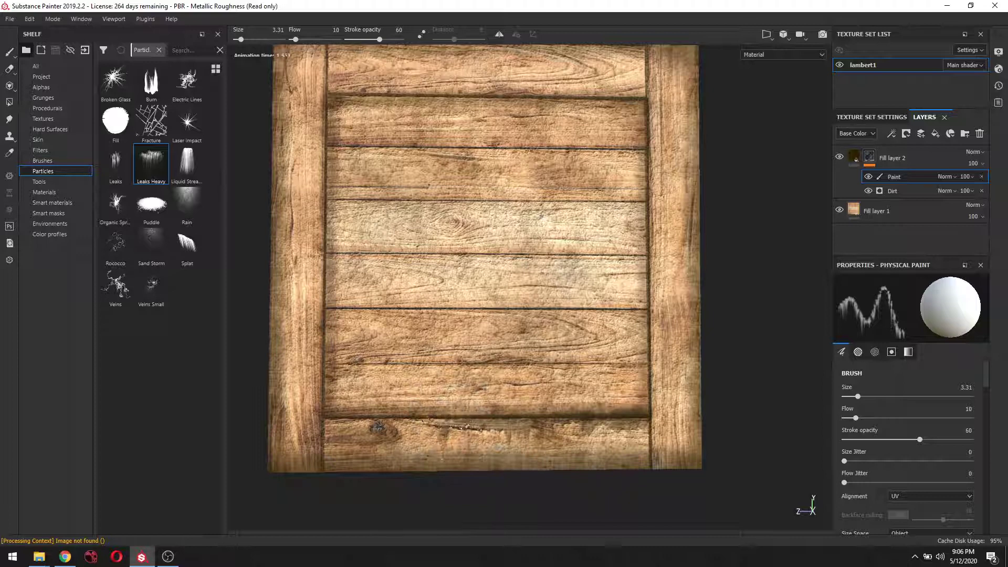
{"action": "left_click", "coordinate": [399, 423]}
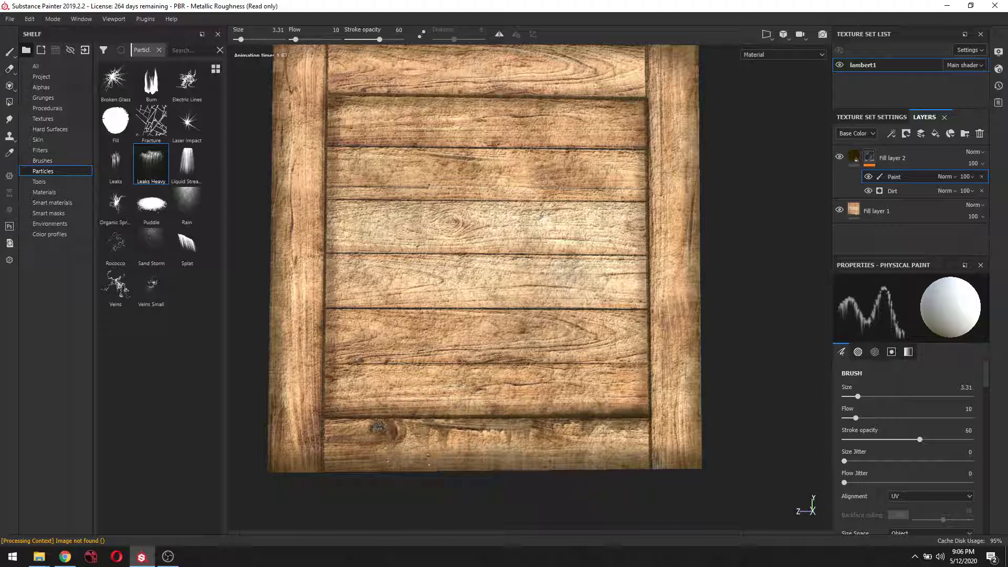
{"action": "left_click", "coordinate": [378, 426]}
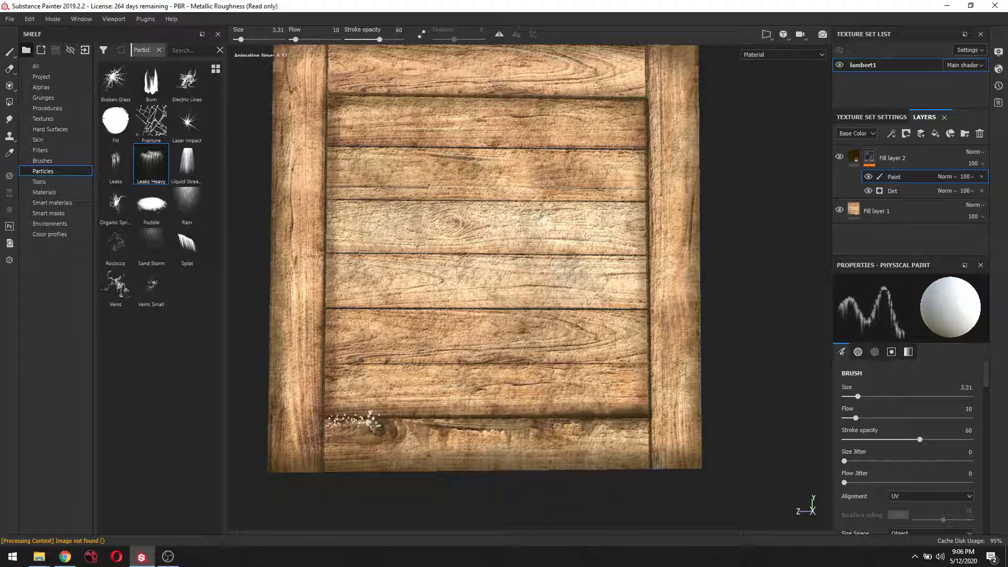
Dab more heavy leaks at the left end and over the right third of the bottom plank's upper edge
{"action": "left_click", "coordinate": [341, 420]}
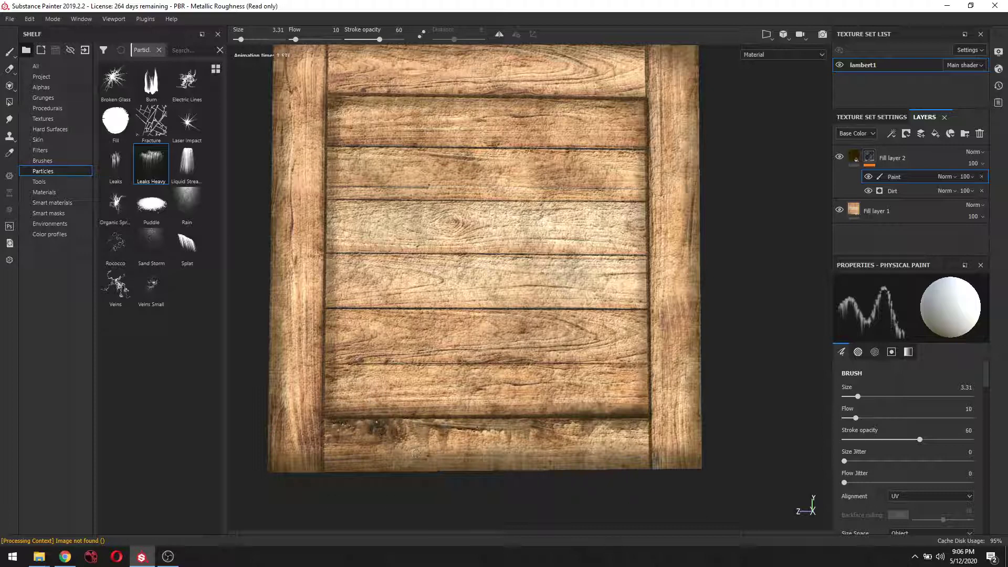
{"action": "left_click", "coordinate": [405, 420]}
{"action": "left_click", "coordinate": [597, 422]}
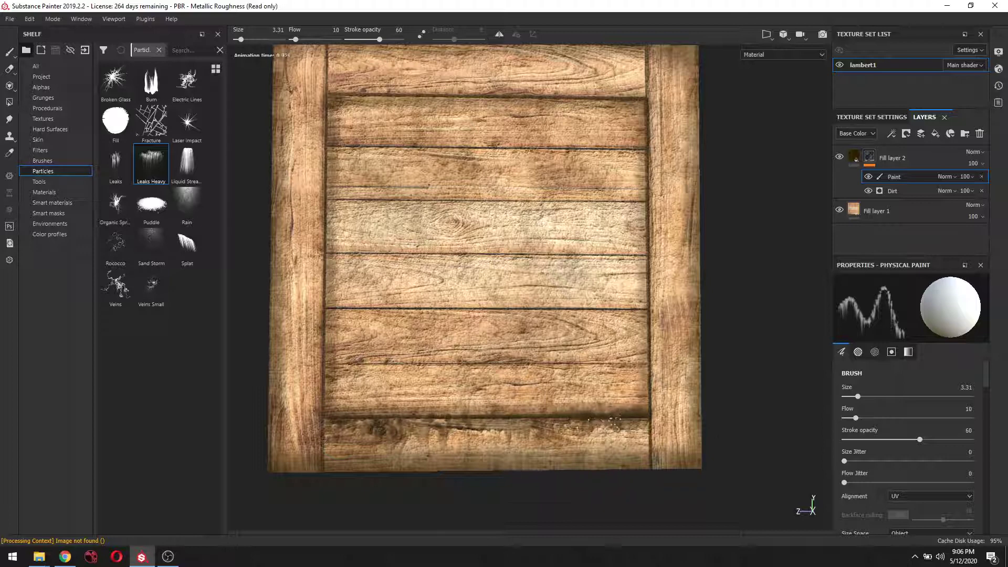
{"action": "left_click", "coordinate": [629, 417]}
{"action": "left_click", "coordinate": [615, 417]}
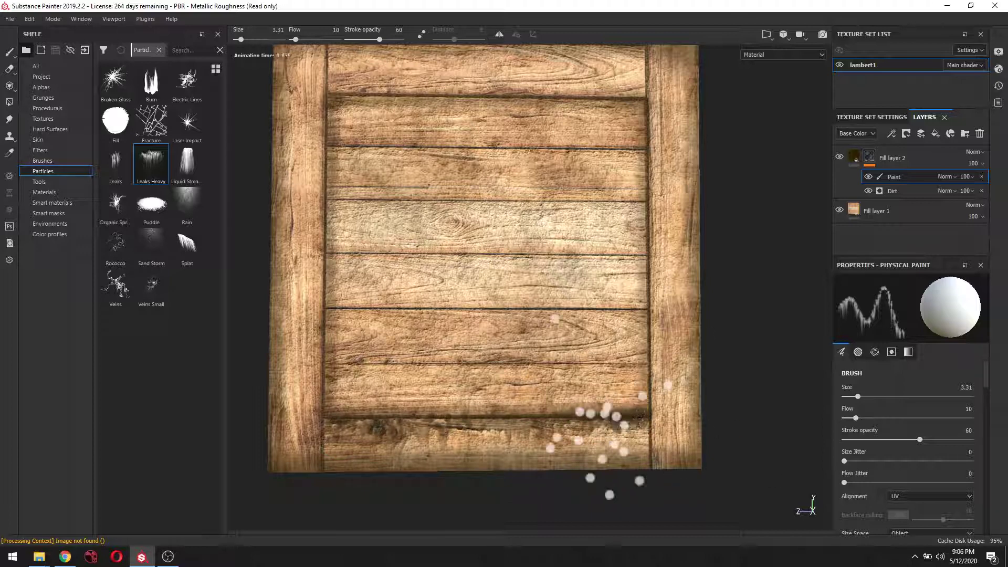
{"action": "left_click", "coordinate": [628, 423]}
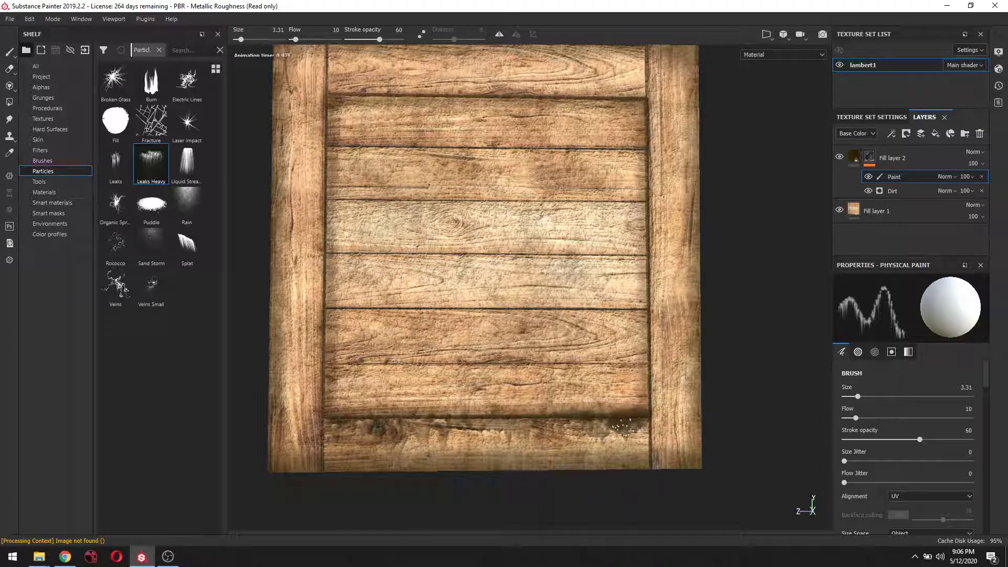
{"action": "left_click", "coordinate": [565, 423]}
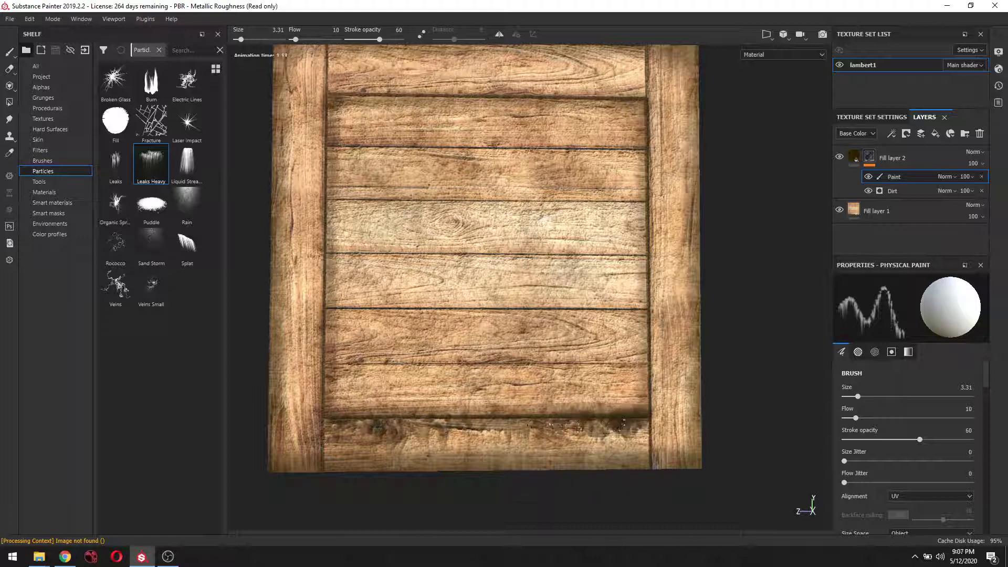
{"action": "left_click", "coordinate": [604, 426]}
Dab heavy leaks around the middle of the bottom plank's upper edge
{"action": "left_click", "coordinate": [507, 424]}
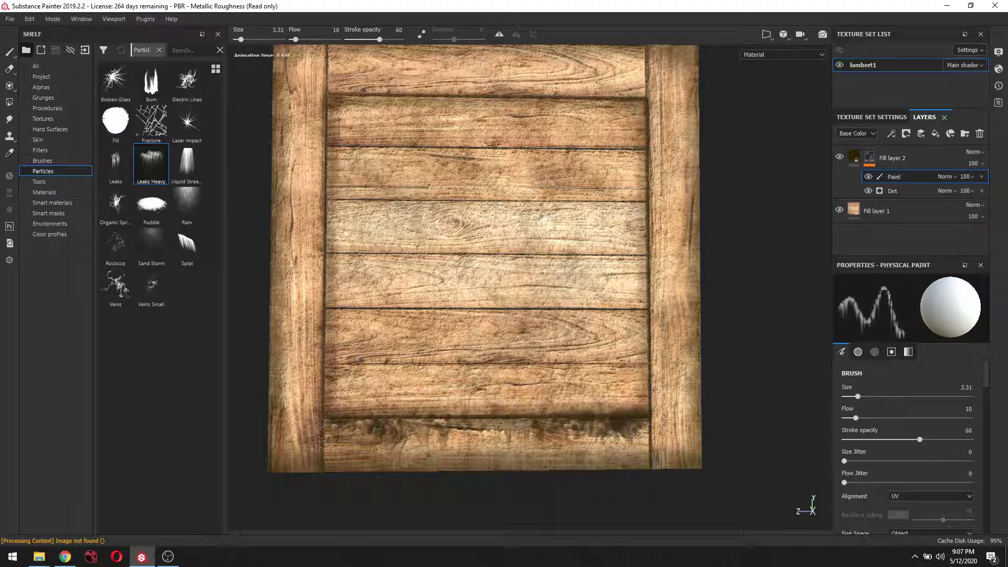
{"action": "left_click", "coordinate": [502, 424]}
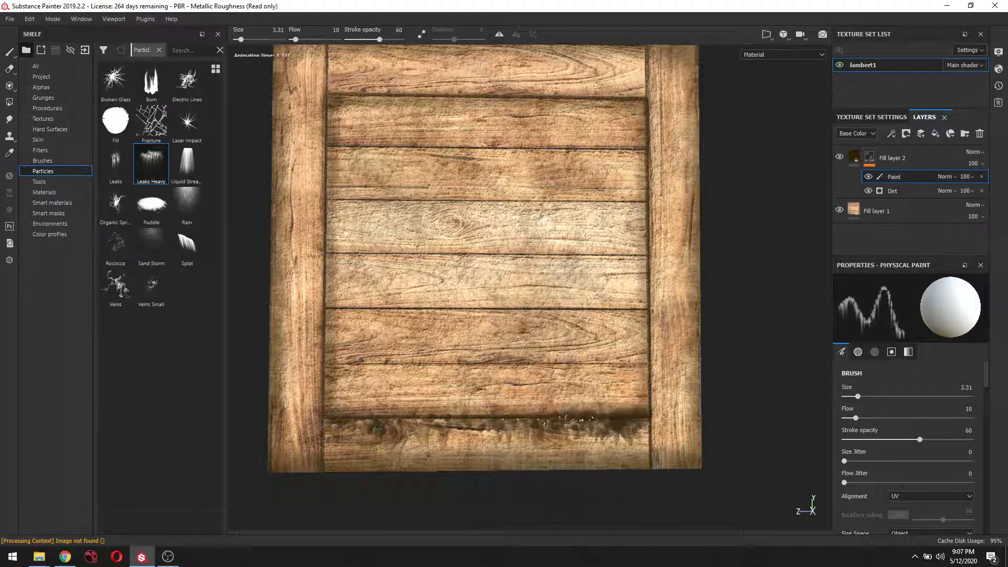
{"action": "left_click", "coordinate": [473, 424]}
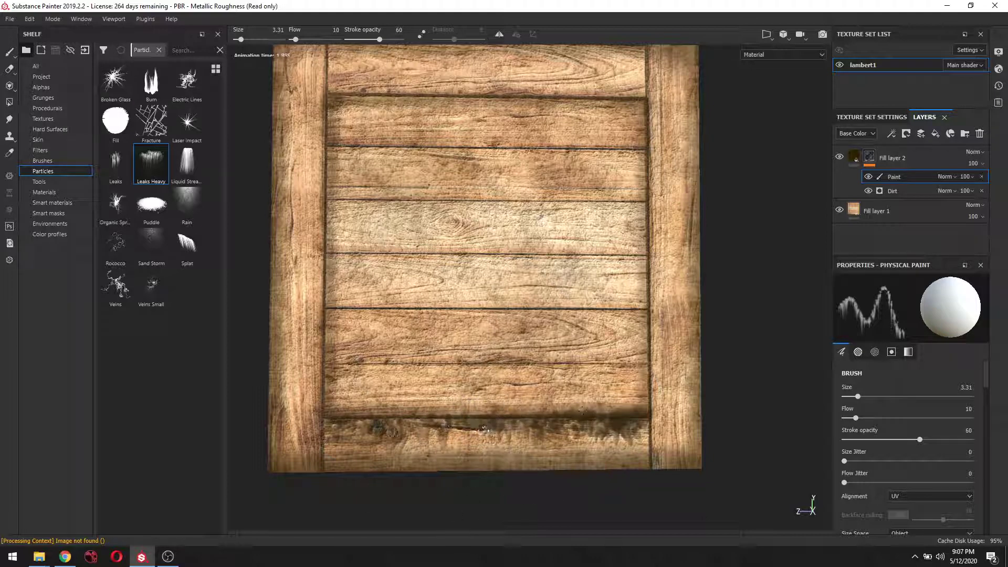
{"action": "left_click_drag", "start_coordinate": [708, 344], "coordinate": [609, 376], "text": "alt"}
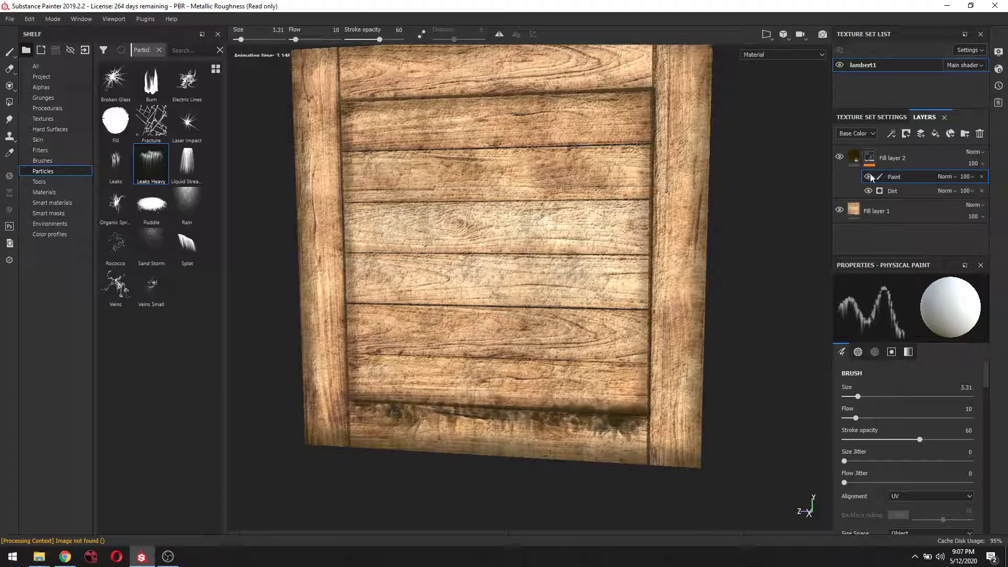
Find the Sponge brush among the shelf's brushes by searching for "spon" and make it the active brush
{"action": "left_click", "coordinate": [55, 161]}
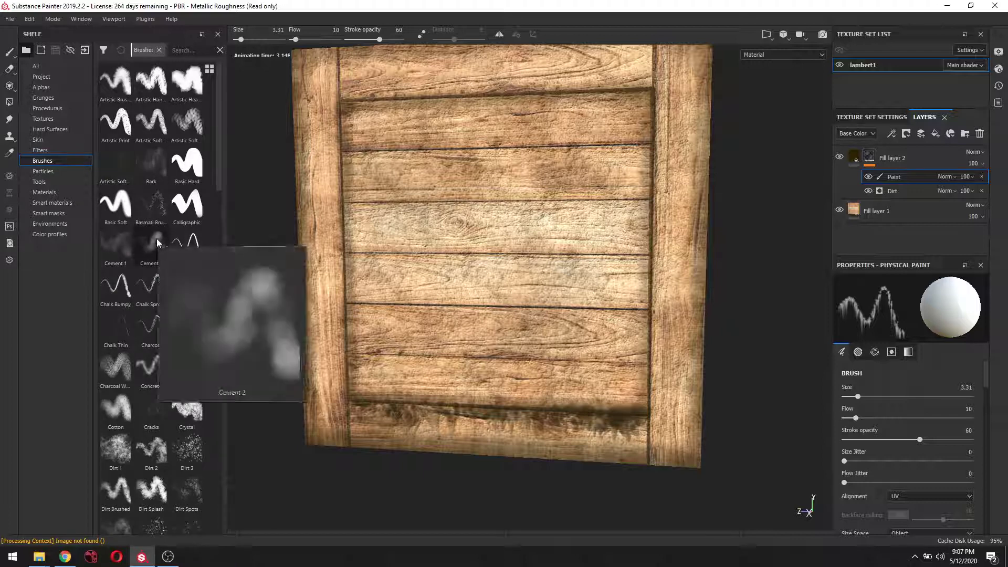
{"action": "left_click", "coordinate": [191, 49]}
{"action": "type", "text": "so"}
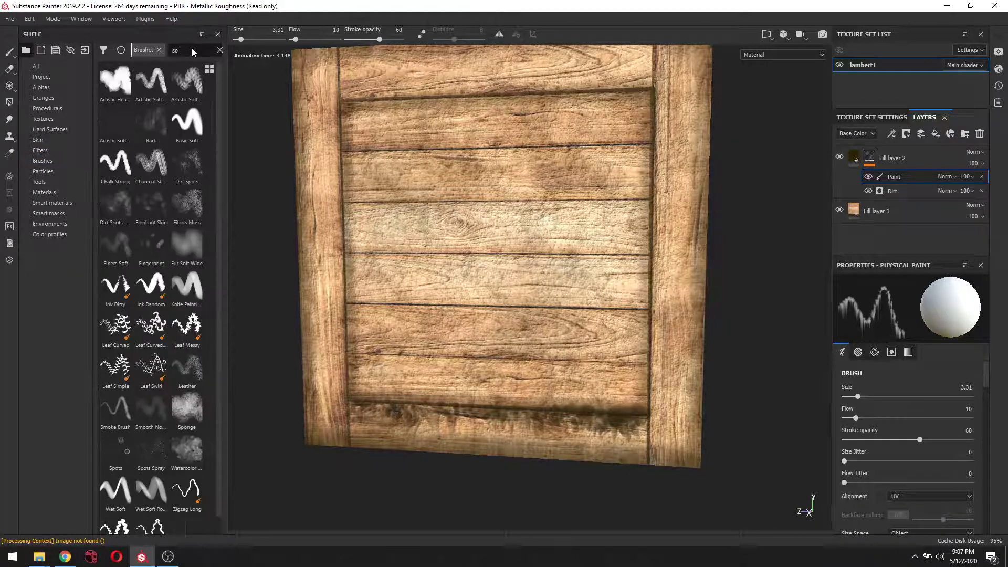
{"action": "key", "text": "BackSpace"}
{"action": "type", "text": "pon"}
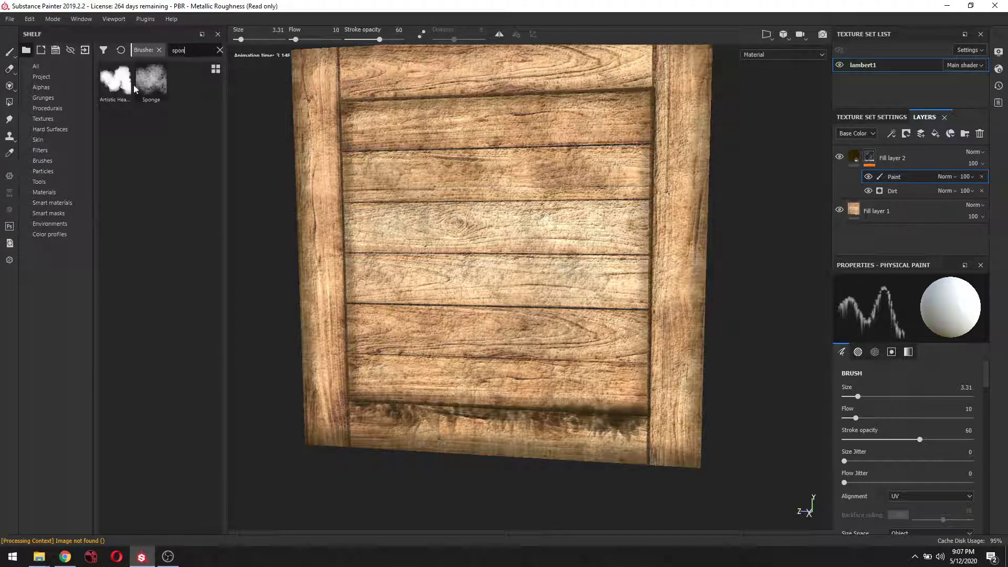
{"action": "left_click", "coordinate": [148, 84]}
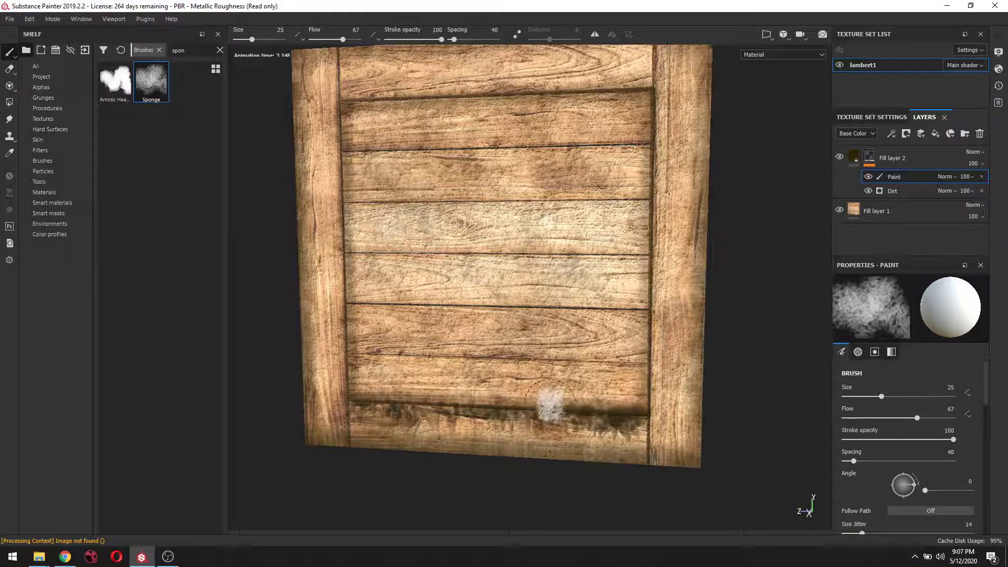
Switch the Sponge brush to black at size 11.97, try a stroke near the bottom plank's right end, and undo it
{"action": "scroll", "coordinate": [541, 412], "scroll_direction": "up", "scroll_amount": 5}
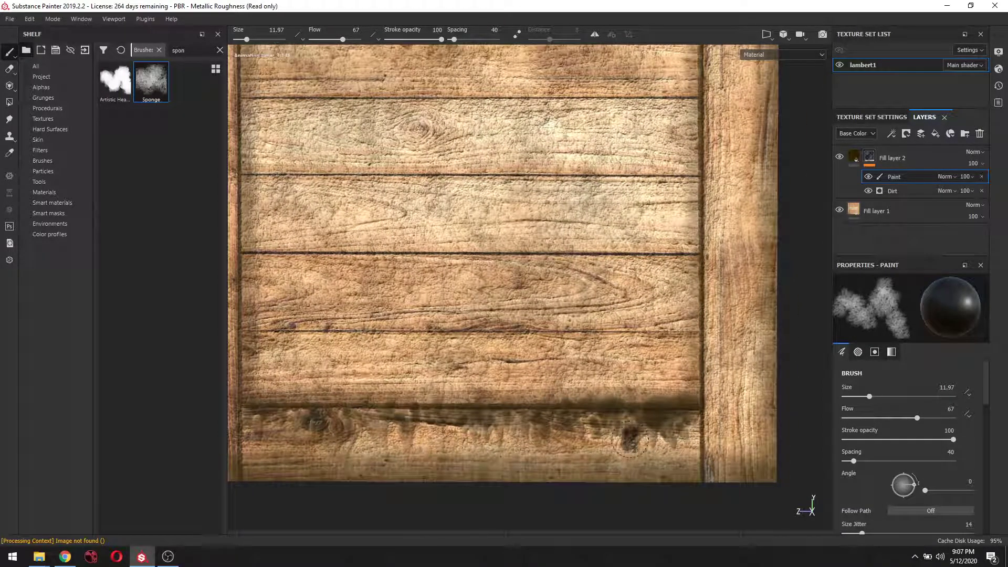
{"action": "mouse_move", "coordinate": [645, 428]}
{"action": "left_mouse_down"}
{"action": "mouse_move", "coordinate": [683, 425]}
{"action": "mouse_move", "coordinate": [669, 436]}
{"action": "mouse_move", "coordinate": [674, 447]}
{"action": "left_mouse_up"}
{"action": "key", "text": "ctrl+z"}
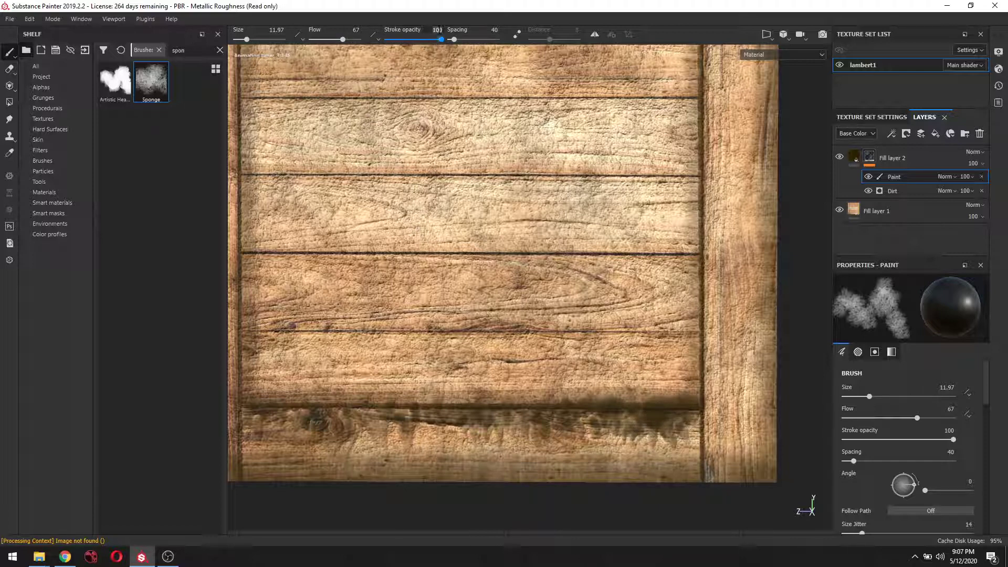
Set the stroke opacity to 45 and soften the leaks along the bottom plank's upper edge with the black Sponge brush
{"action": "key", "text": "Return"}
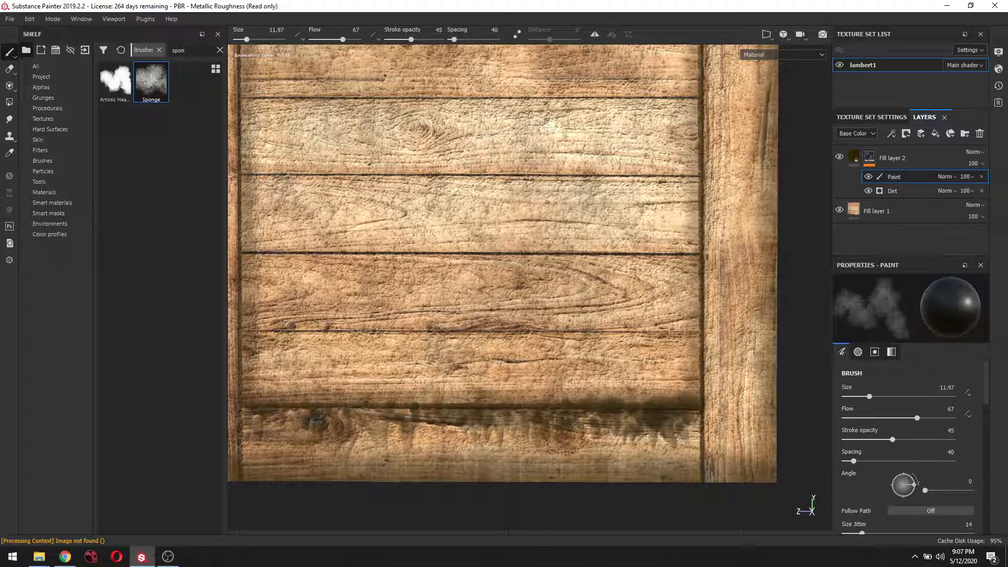
{"action": "middle_click_drag", "start_coordinate": [567, 438], "coordinate": [638, 386], "text": "alt"}
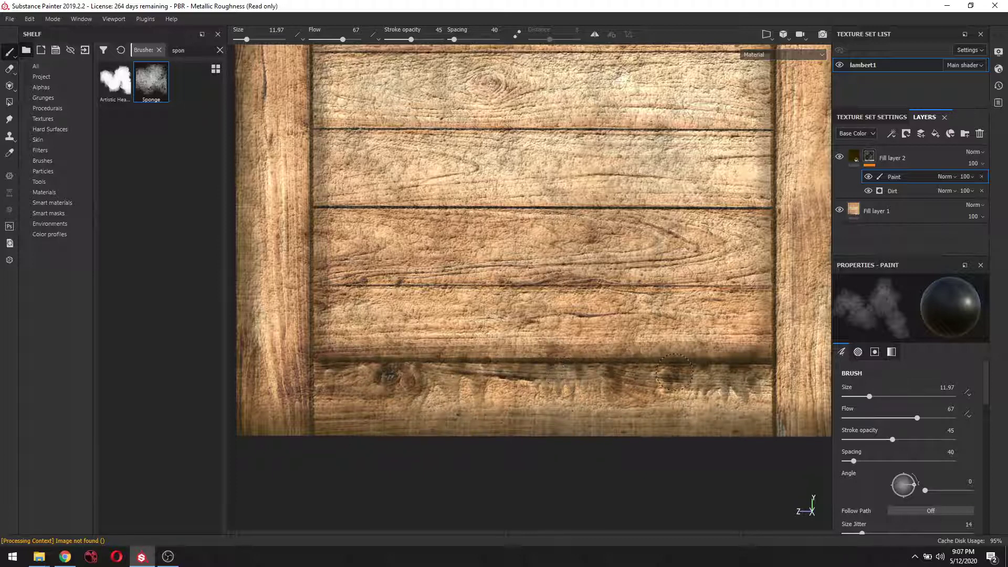
{"action": "scroll", "coordinate": [741, 373], "scroll_direction": "down", "scroll_amount": 2}
{"action": "left_click_drag", "start_coordinate": [764, 372], "coordinate": [679, 377]}
{"action": "scroll", "coordinate": [651, 372], "scroll_direction": "up", "scroll_amount": 3}
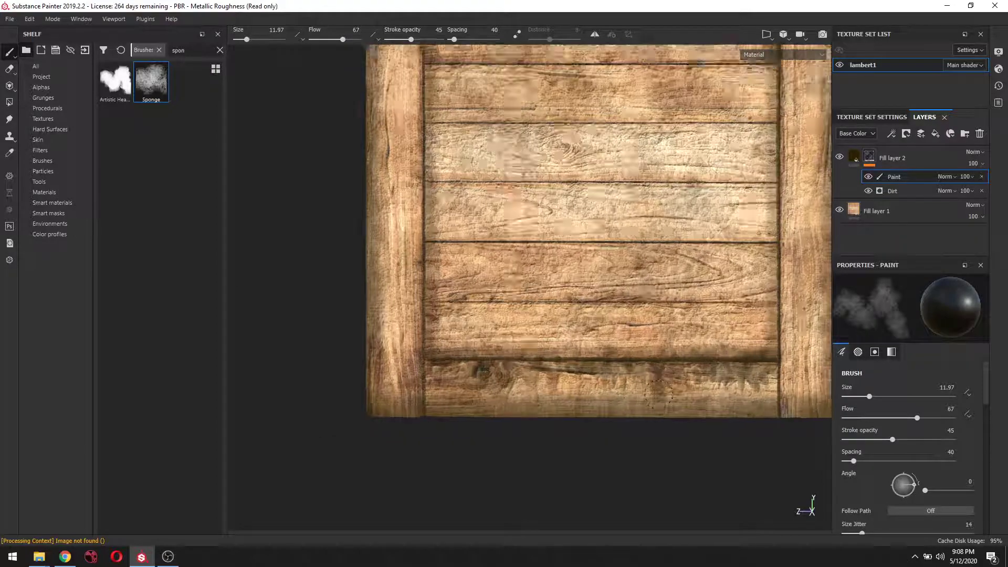
{"action": "mouse_move", "coordinate": [567, 362]}
{"action": "left_mouse_down"}
{"action": "mouse_move", "coordinate": [444, 351]}
{"action": "mouse_move", "coordinate": [321, 384]}
{"action": "left_mouse_up"}
{"action": "scroll", "coordinate": [532, 400], "scroll_direction": "down", "scroll_amount": 3}
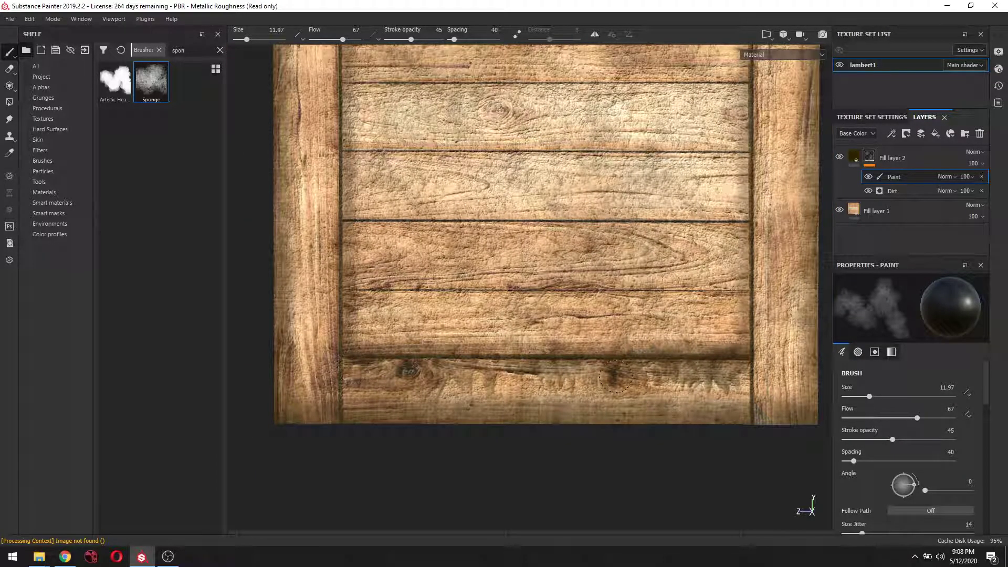
{"action": "scroll", "coordinate": [726, 392], "scroll_direction": "up", "scroll_amount": 3}
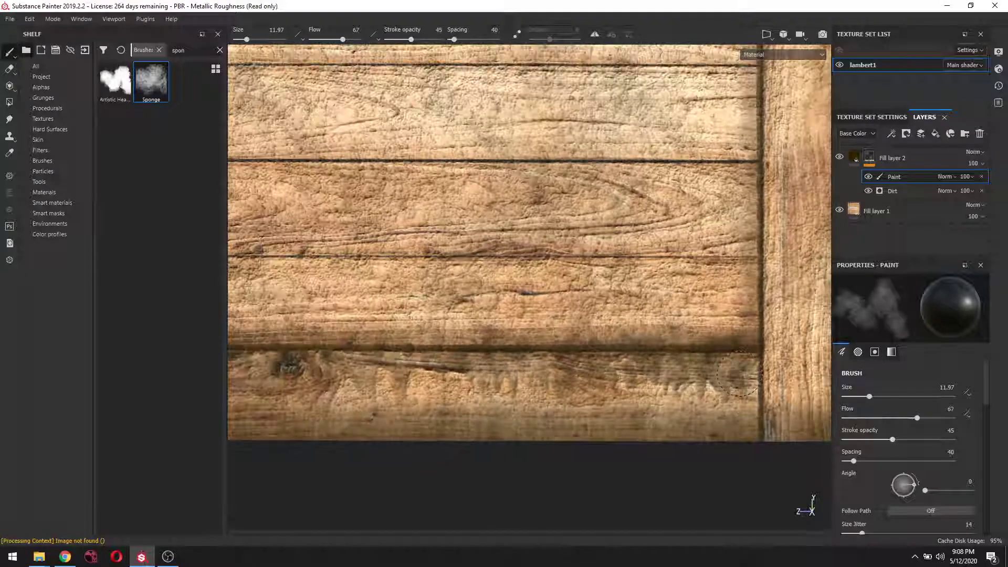
{"action": "scroll", "coordinate": [674, 427], "scroll_direction": "down", "scroll_amount": 3}
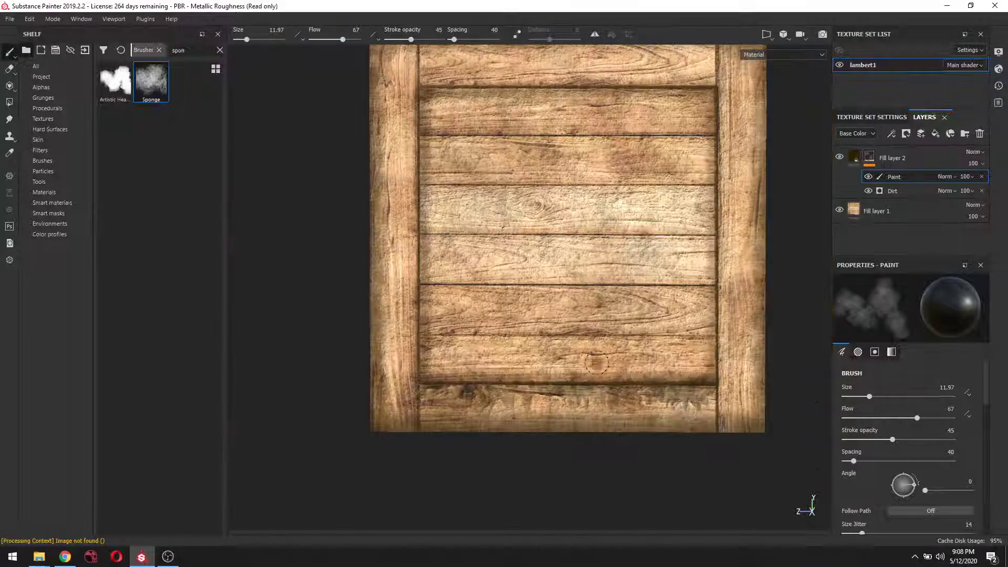
Examine the leaks and dirt on the whole crate from several angles
{"action": "left_click_drag", "start_coordinate": [538, 236], "coordinate": [608, 297], "text": "alt"}
{"action": "scroll", "coordinate": [608, 296], "scroll_direction": "down", "scroll_amount": 2}
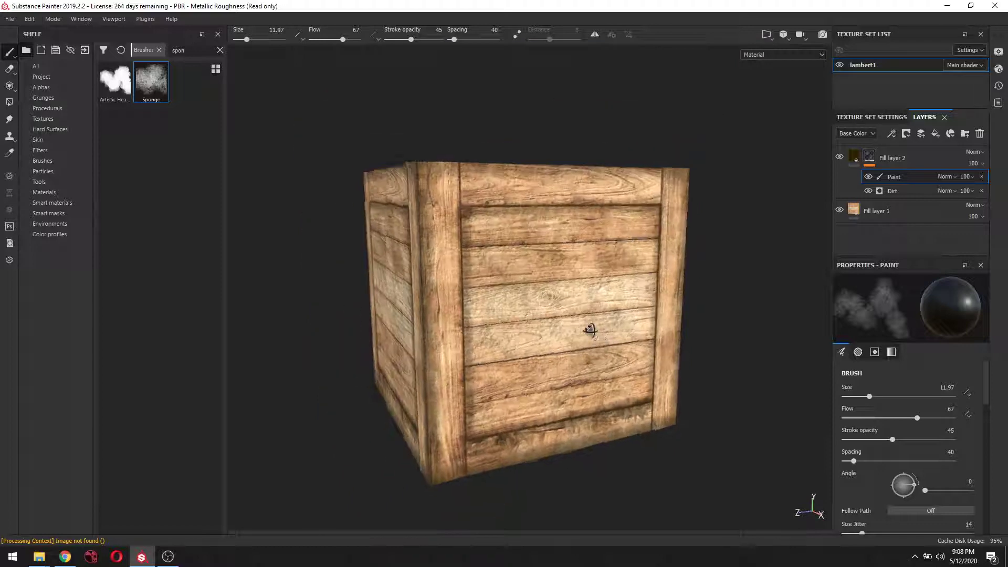
{"action": "mouse_move", "coordinate": [590, 331]}
{"action": "left_mouse_down", "text": "alt"}
{"action": "mouse_move", "coordinate": [619, 304]}
{"action": "mouse_move", "coordinate": [665, 311]}
{"action": "mouse_move", "coordinate": [621, 326]}
{"action": "mouse_move", "coordinate": [601, 303]}
{"action": "left_mouse_up", "text": "alt"}
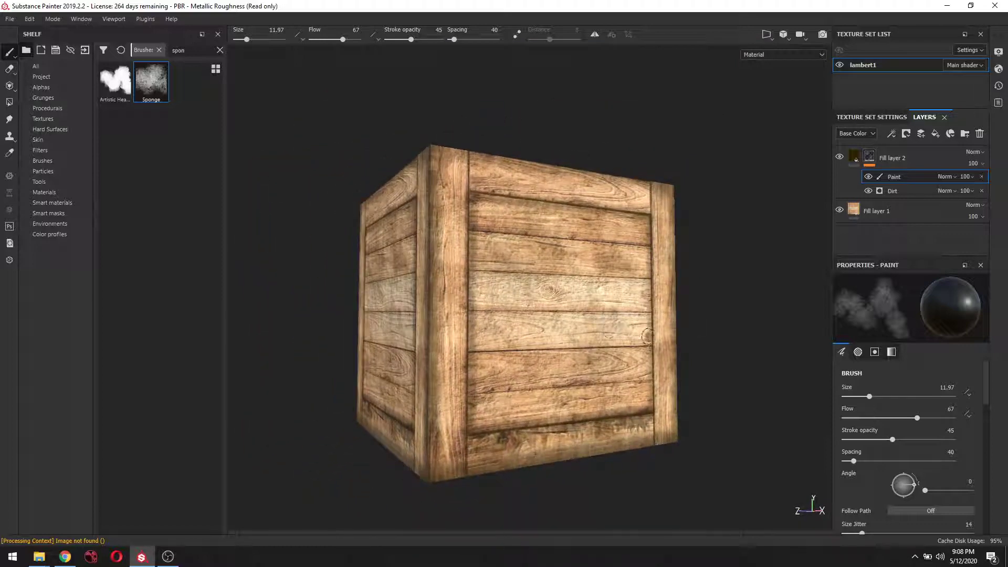
{"action": "left_click_drag", "start_coordinate": [647, 336], "coordinate": [609, 364], "text": "alt"}
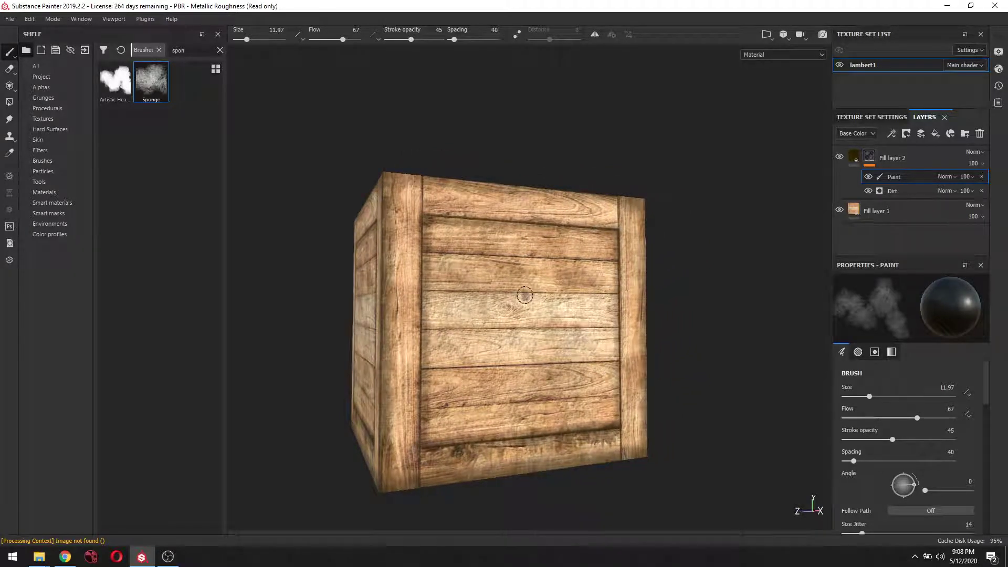
{"action": "mouse_move", "coordinate": [458, 239]}
{"action": "left_mouse_down", "text": "alt"}
{"action": "mouse_move", "coordinate": [477, 234]}
{"action": "mouse_move", "coordinate": [423, 194]}
{"action": "left_mouse_up", "text": "alt"}
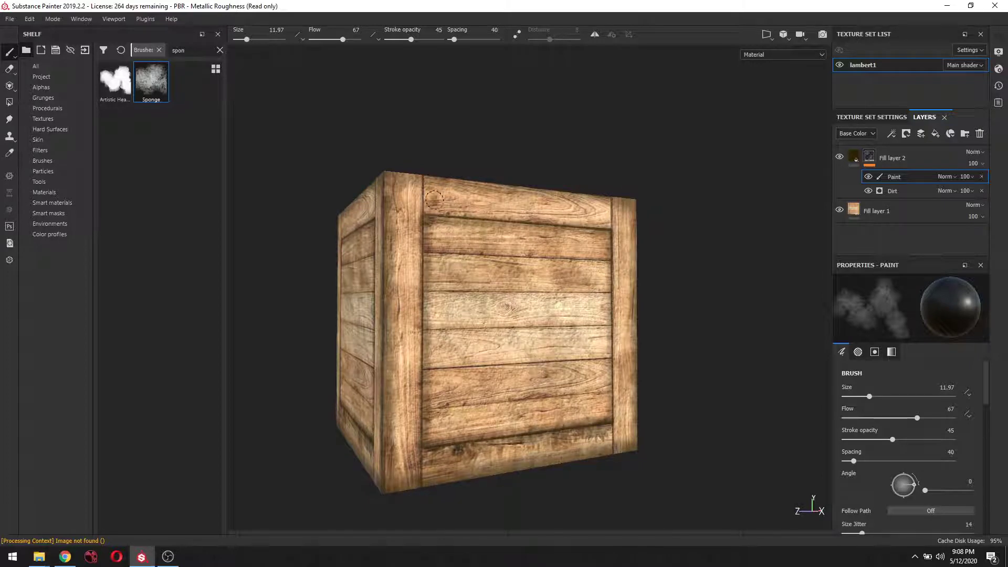